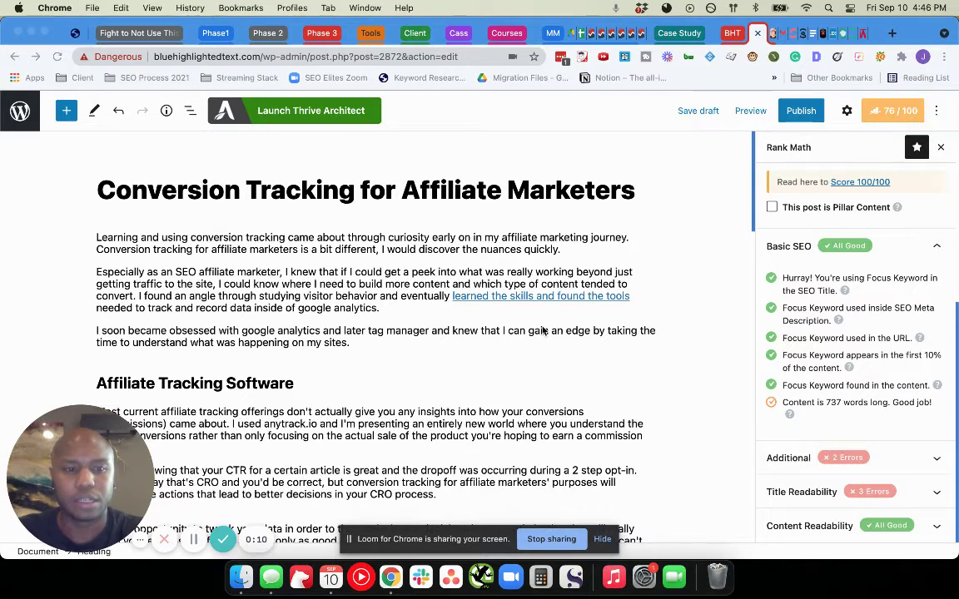
Read the post's introduction and the Affiliate Tracking Software section below it.
scroll(543, 331, down, 2)
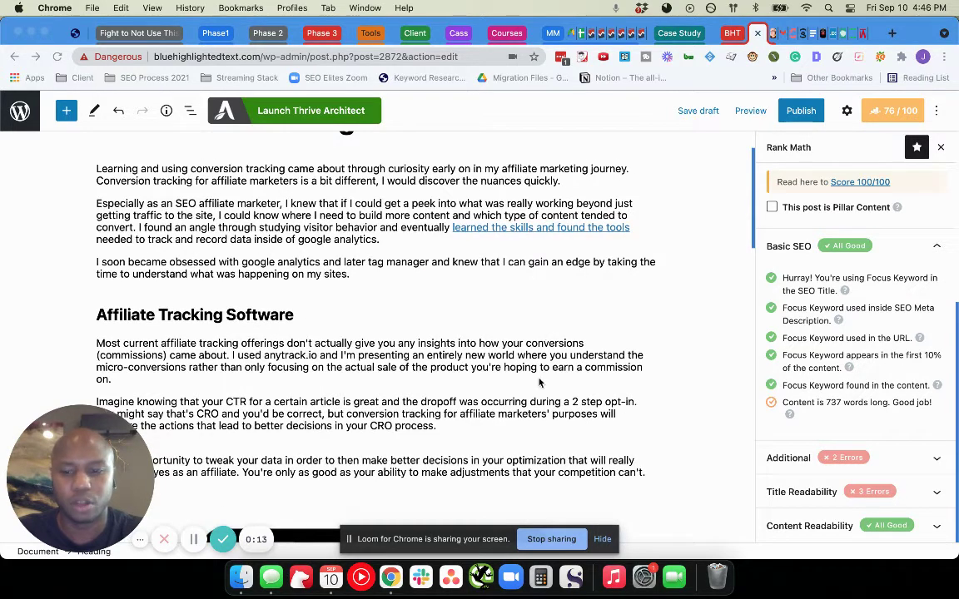
scroll(540, 383, up, 2)
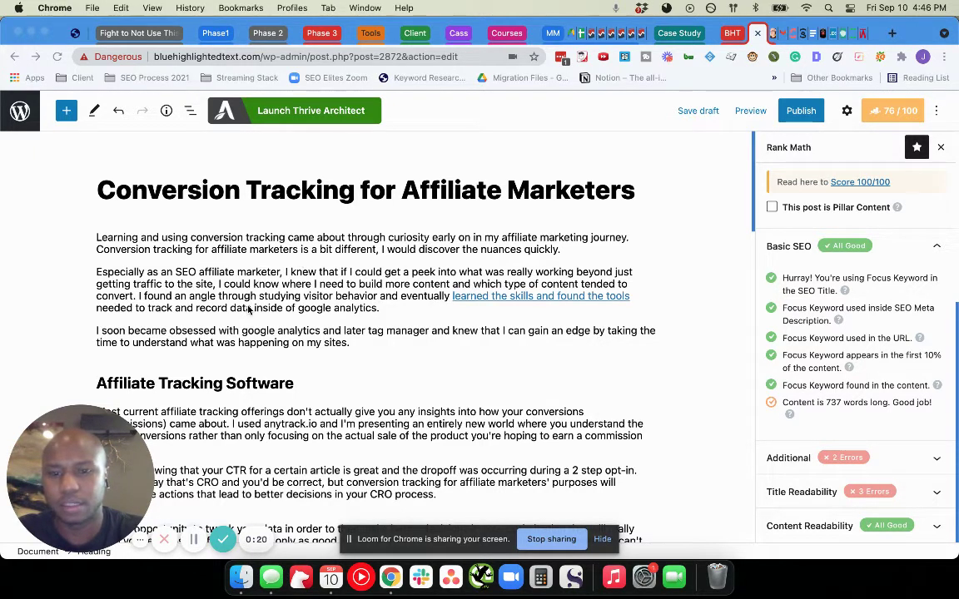
scroll(248, 307, down, 1)
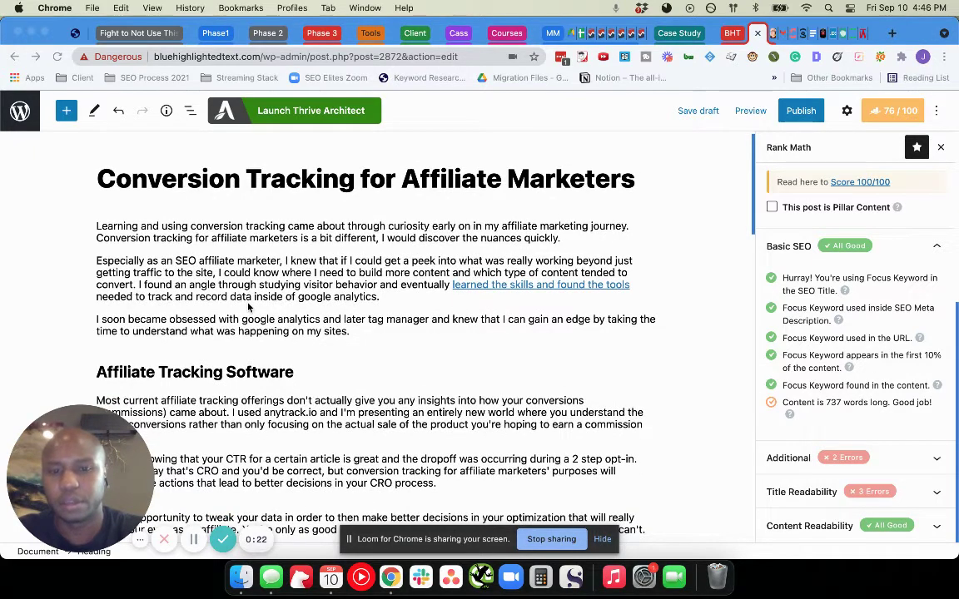
scroll(248, 307, down, 1)
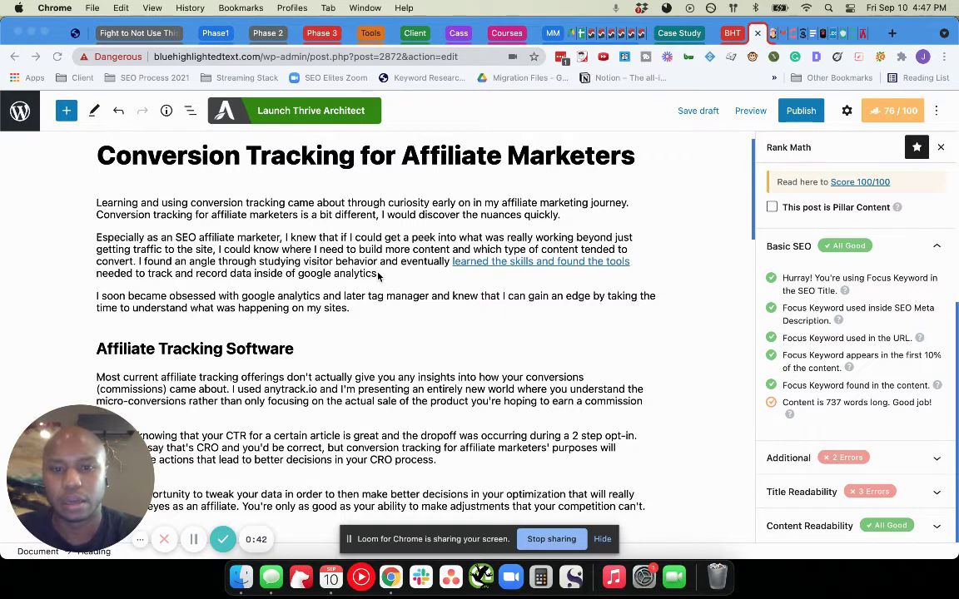
scroll(377, 275, down, 1)
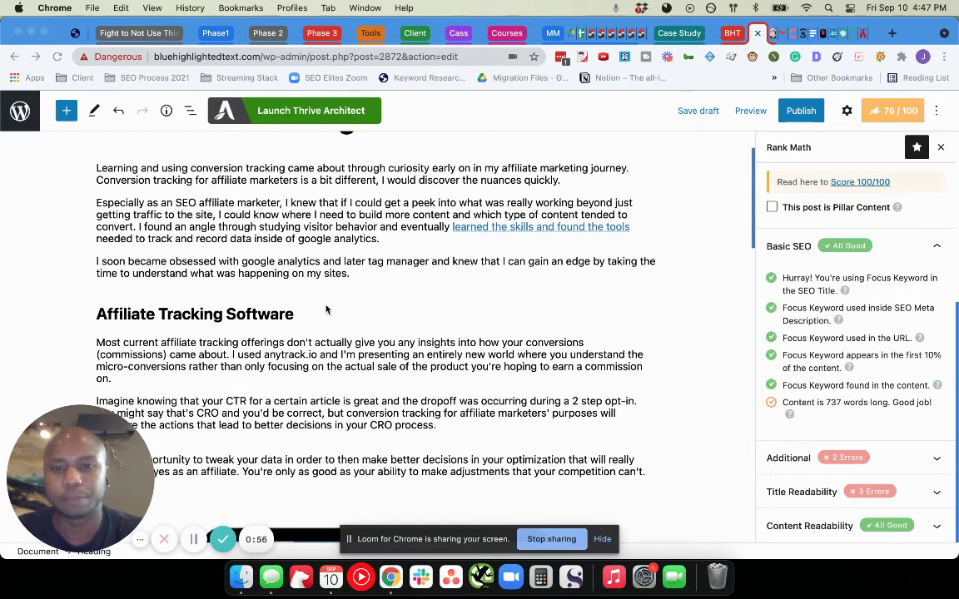
scroll(326, 310, up, 2)
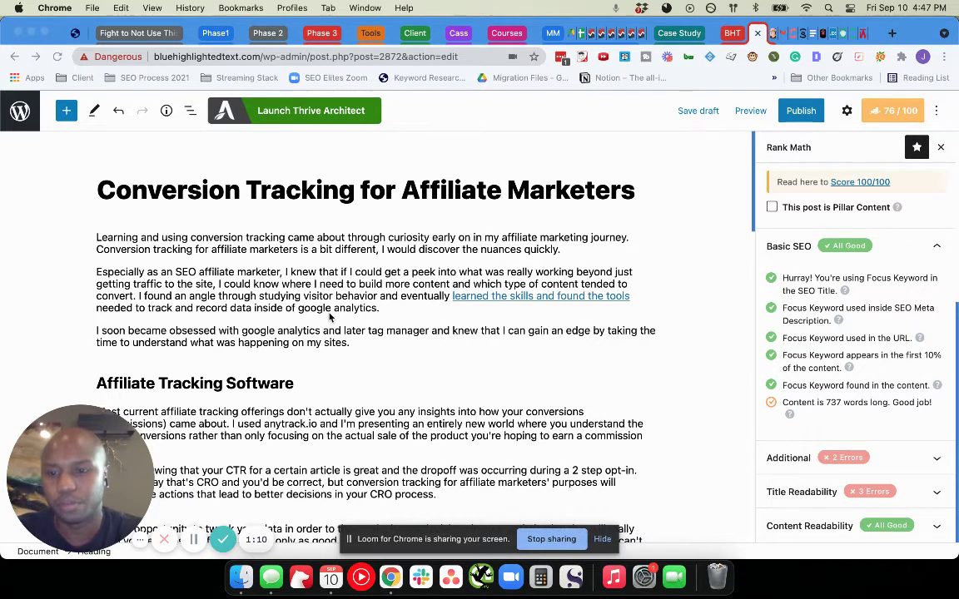
scroll(333, 291, down, 2)
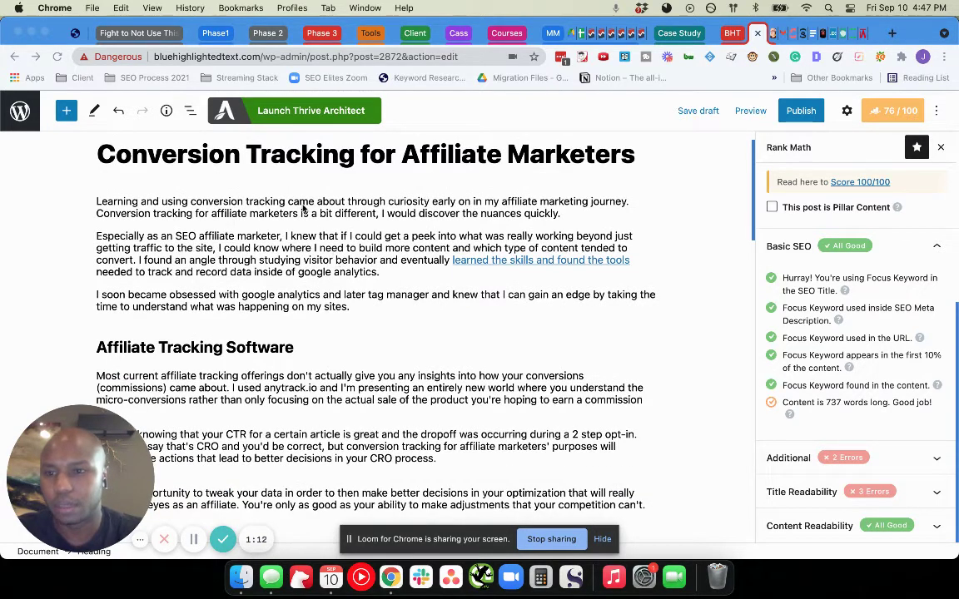
scroll(234, 207, down, 2)
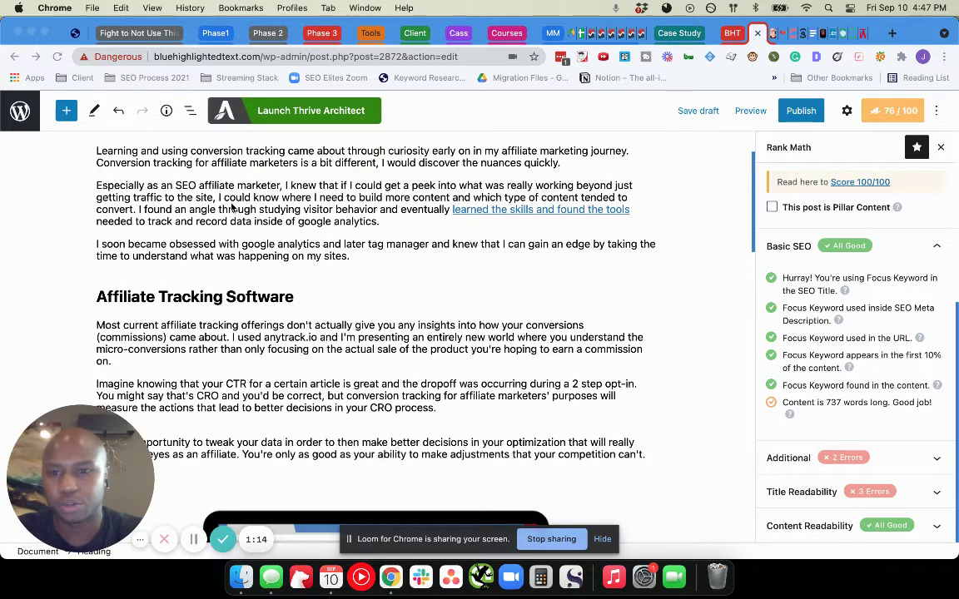
scroll(231, 206, up, 3)
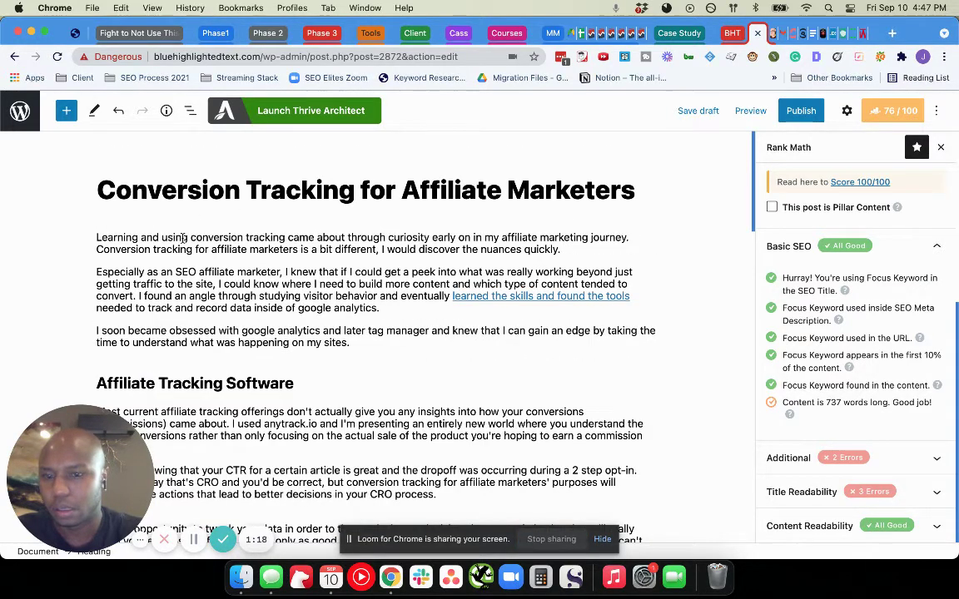
click(184, 241)
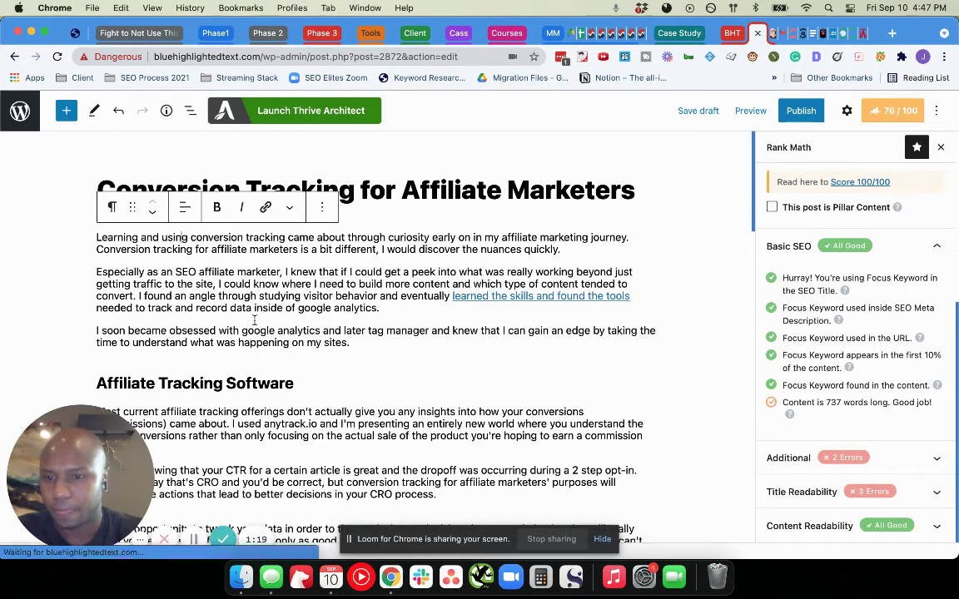
scroll(255, 323, down, 2)
scroll(292, 400, down, 1)
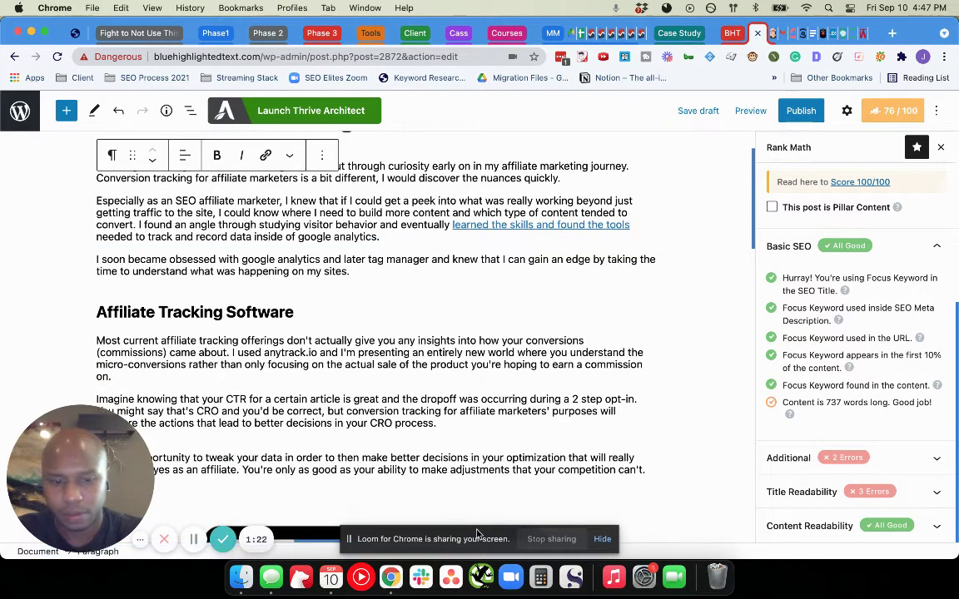
right_click(331, 579)
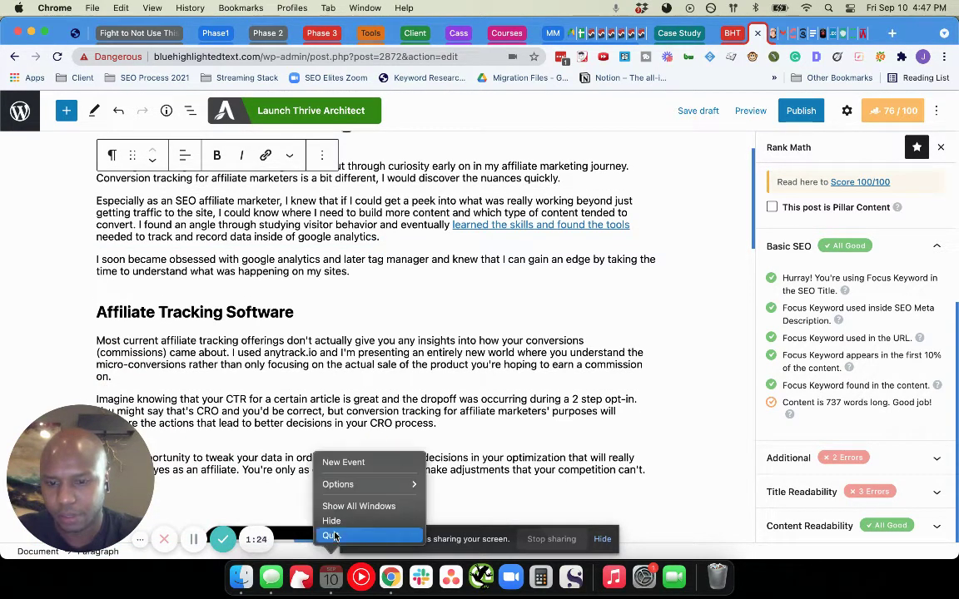
click(303, 481)
click(193, 540)
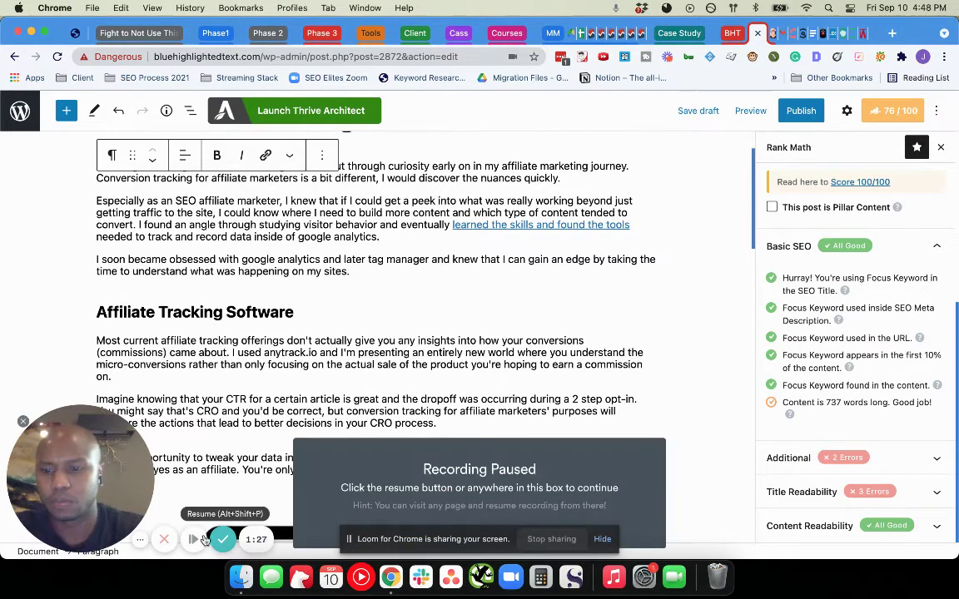
click(208, 540)
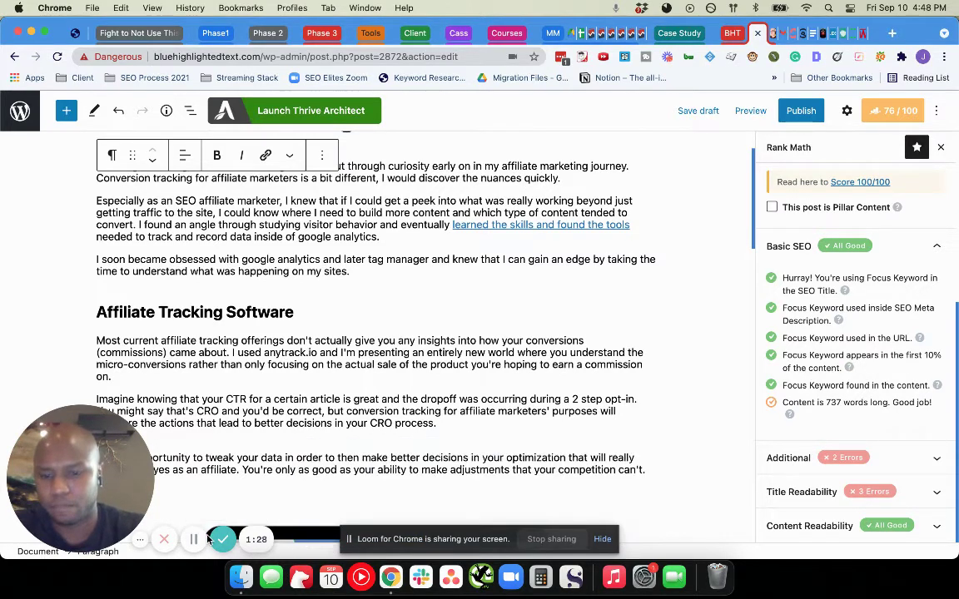
Look through the whole post, from the tracking software section to the final question headings, and return to the title.
scroll(266, 387, down, 2)
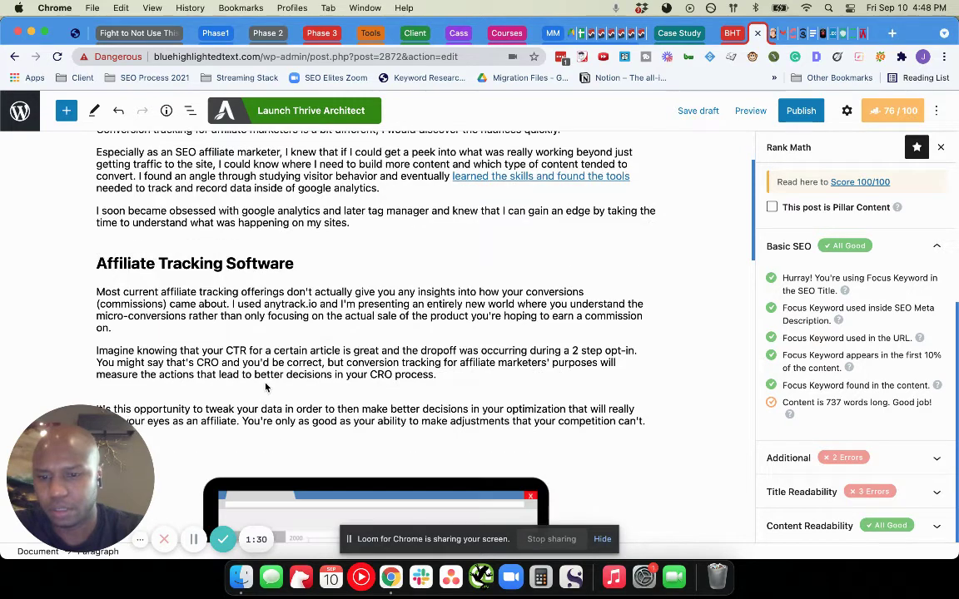
scroll(267, 387, down, 5)
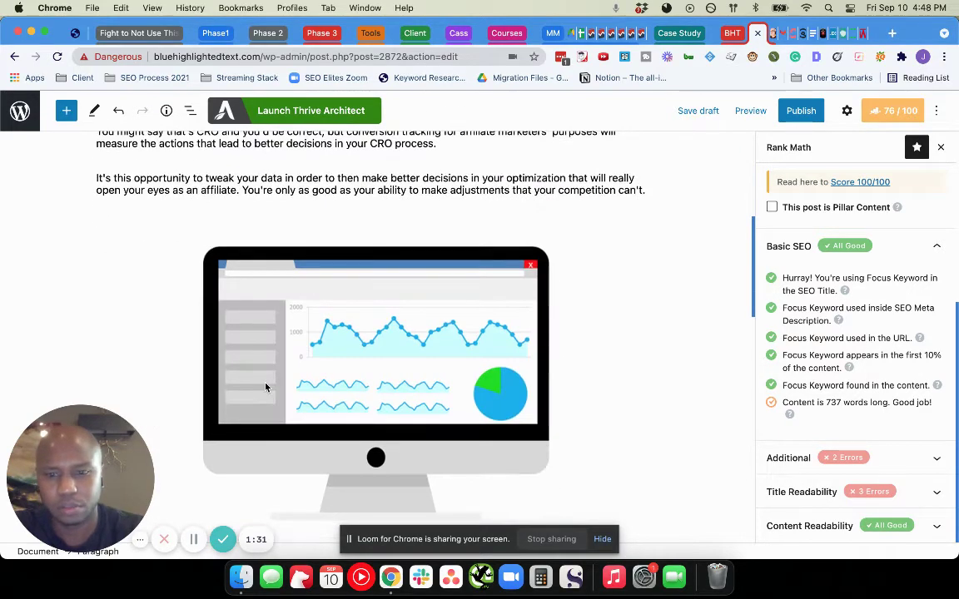
scroll(267, 387, down, 10)
scroll(265, 383, down, 8)
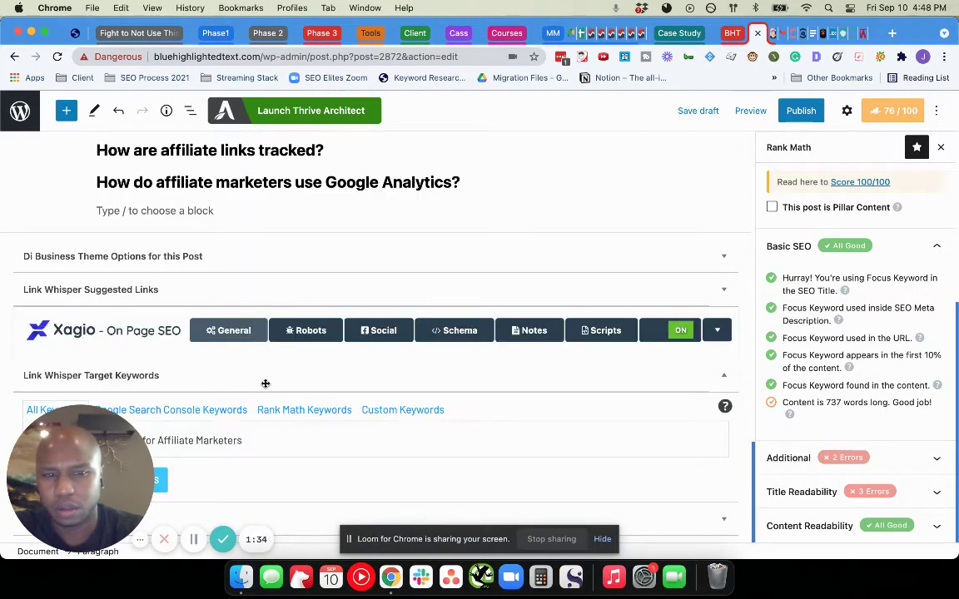
scroll(266, 384, up, 8)
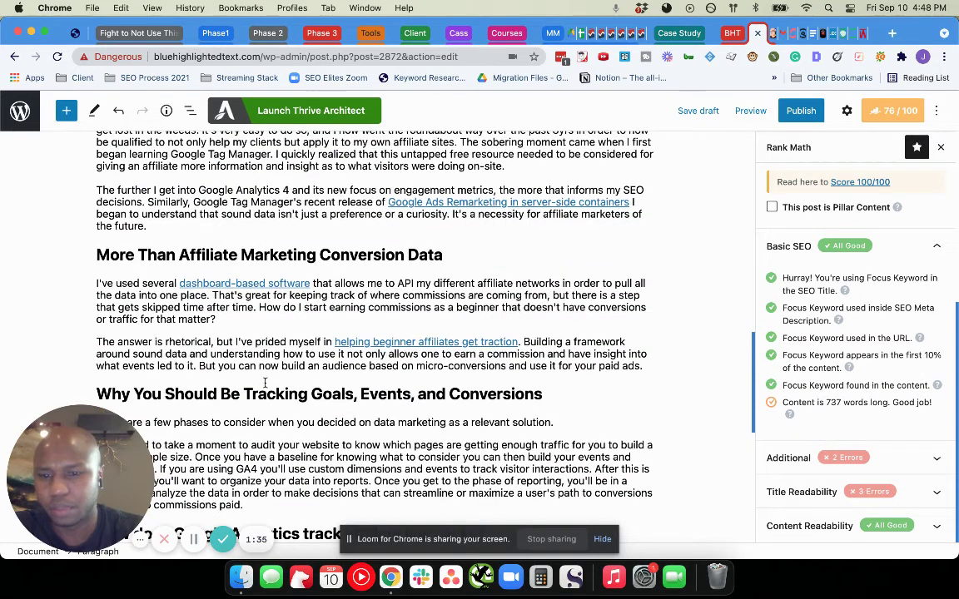
scroll(266, 387, up, 7)
scroll(267, 387, up, 10)
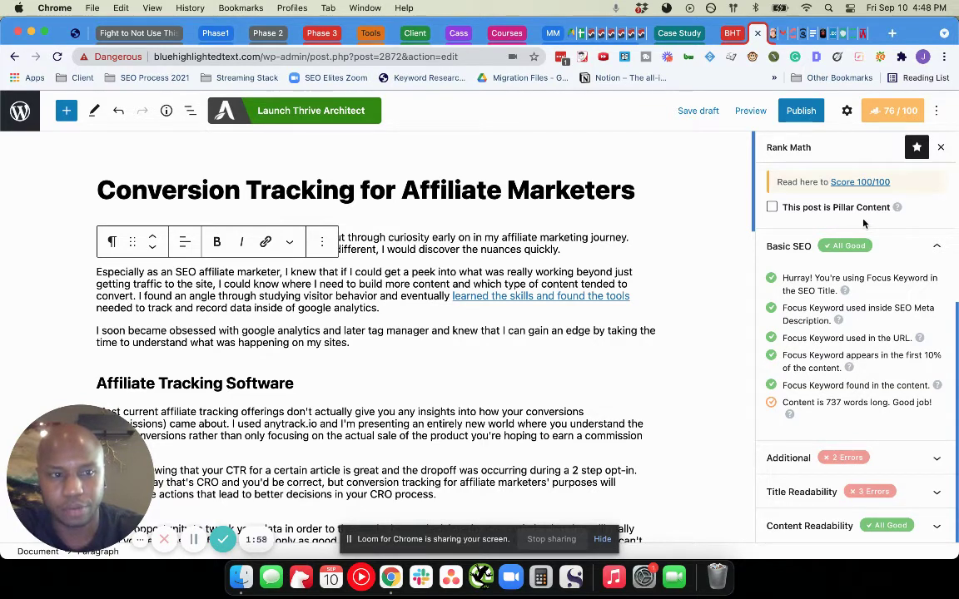
Expand Rank Math's Additional checks and examine the keyword density, URL length and linking items.
click(884, 464)
scroll(886, 470, down, 3)
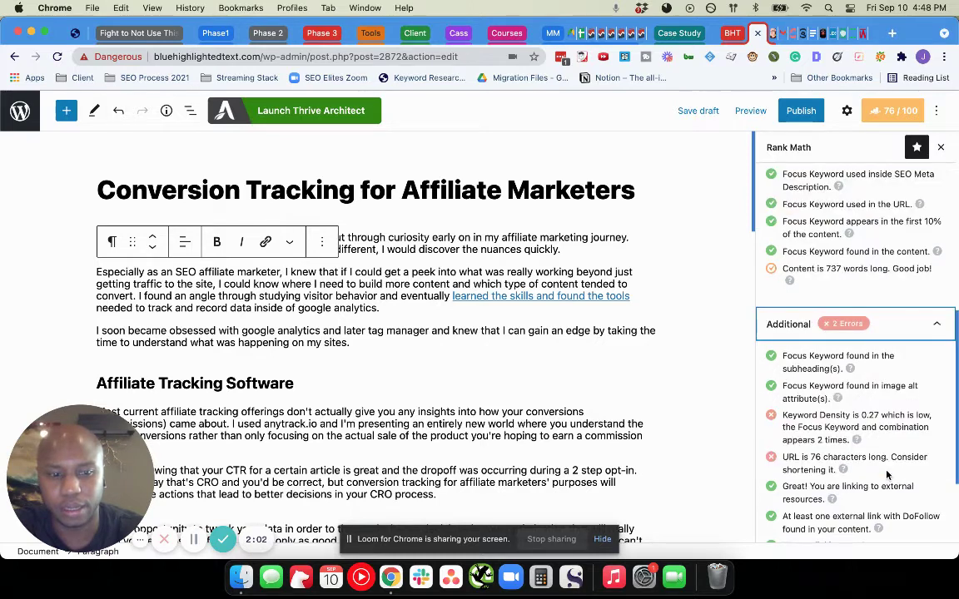
scroll(888, 478, down, 3)
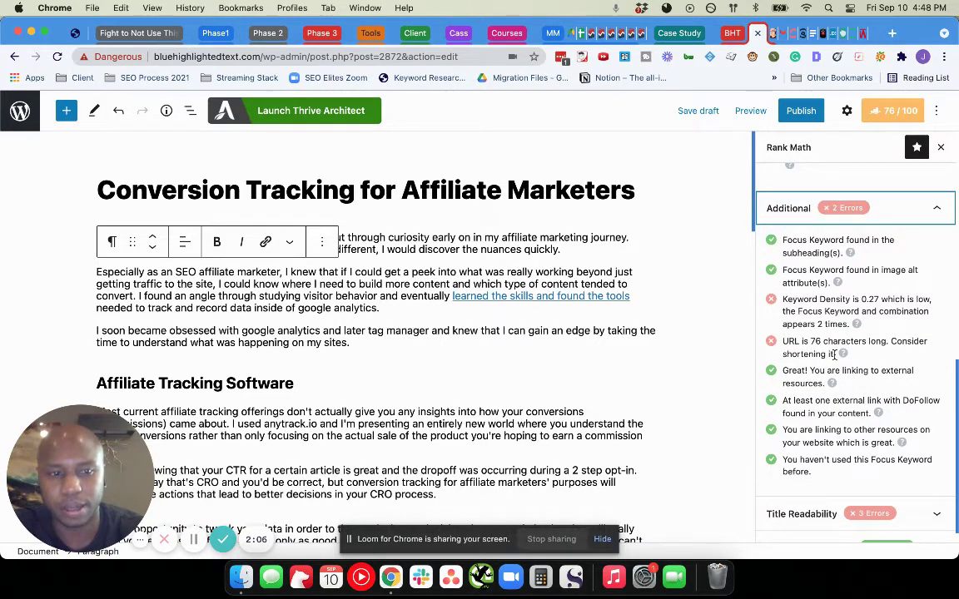
Open the post's search snippet for editing, examine its title, permalink and description, and close it without changes.
scroll(835, 354, up, 10)
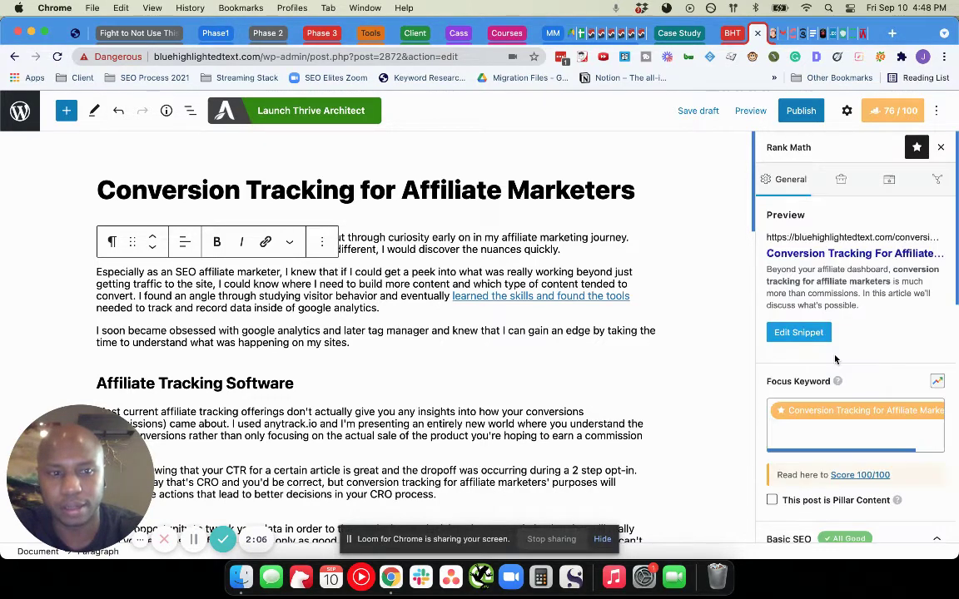
click(798, 332)
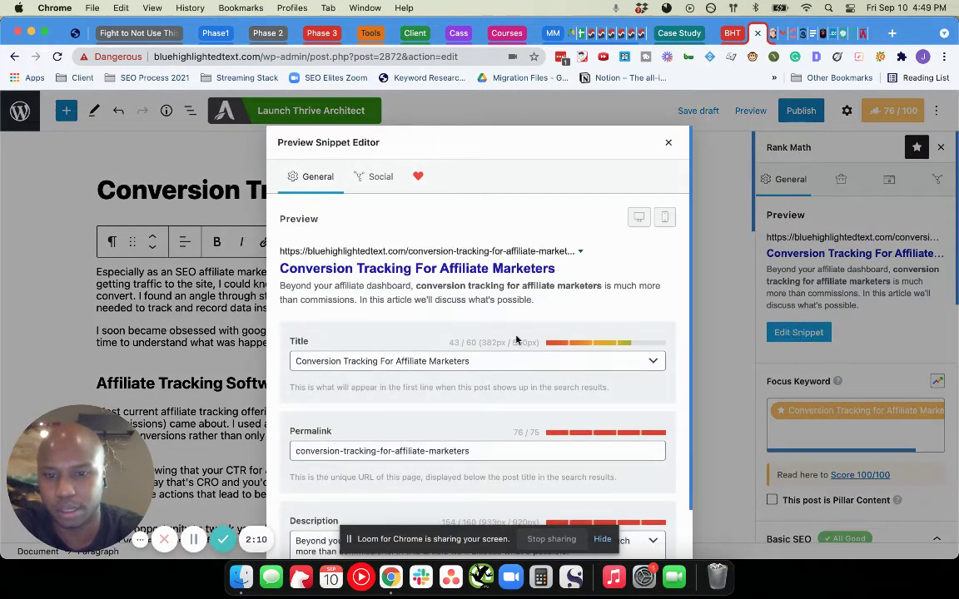
scroll(491, 394, down, 1)
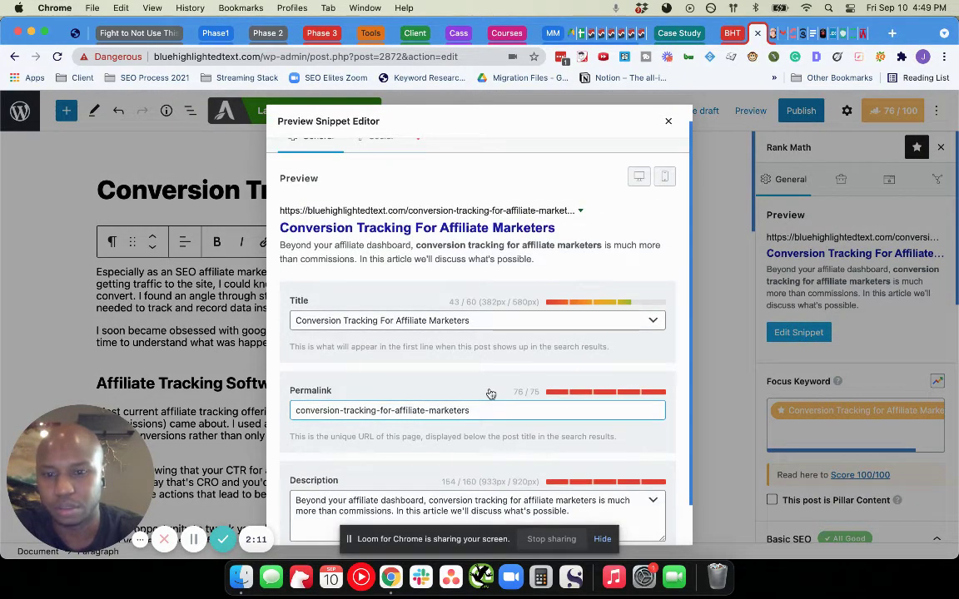
scroll(440, 329, down, 1)
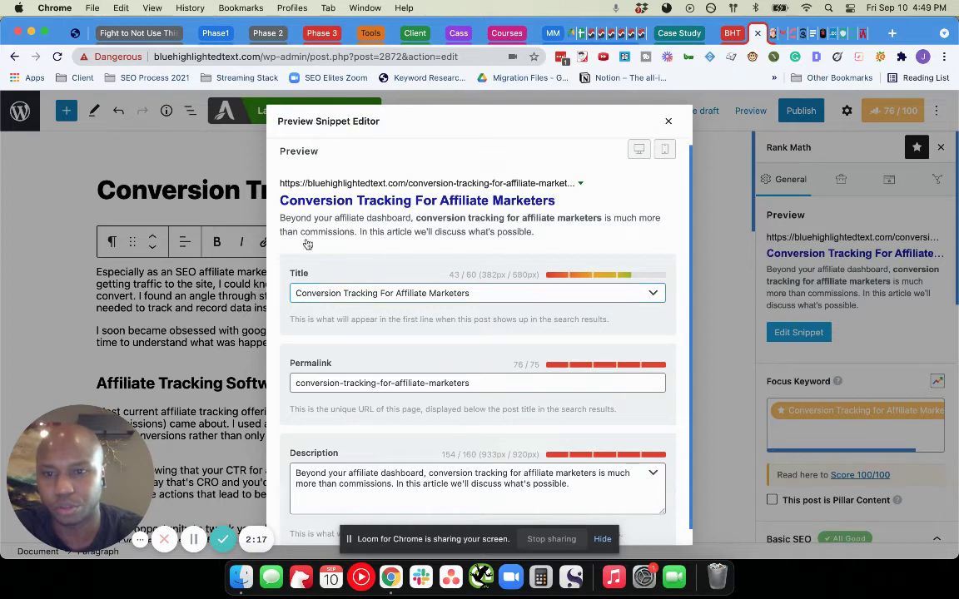
click(381, 291)
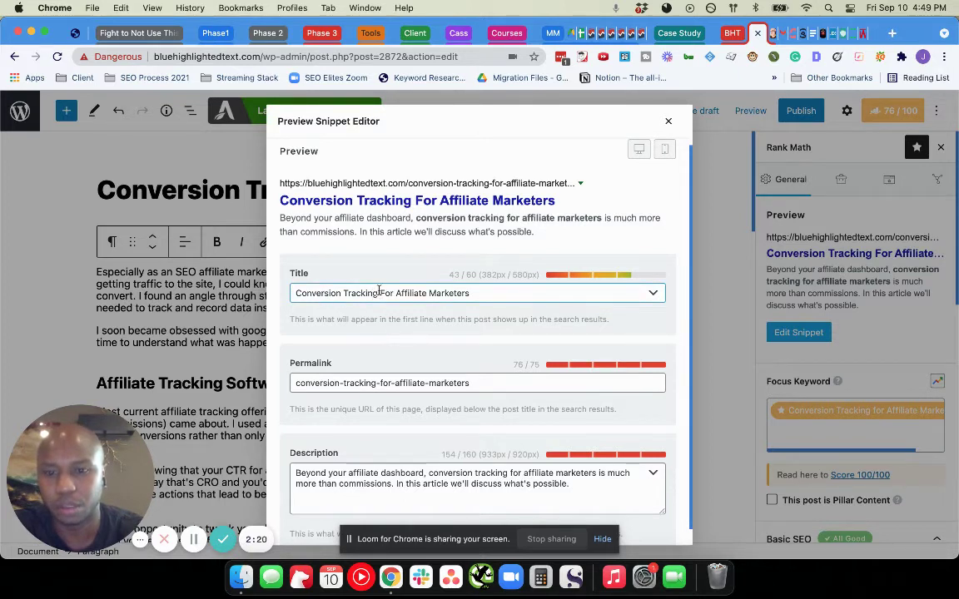
click(332, 386)
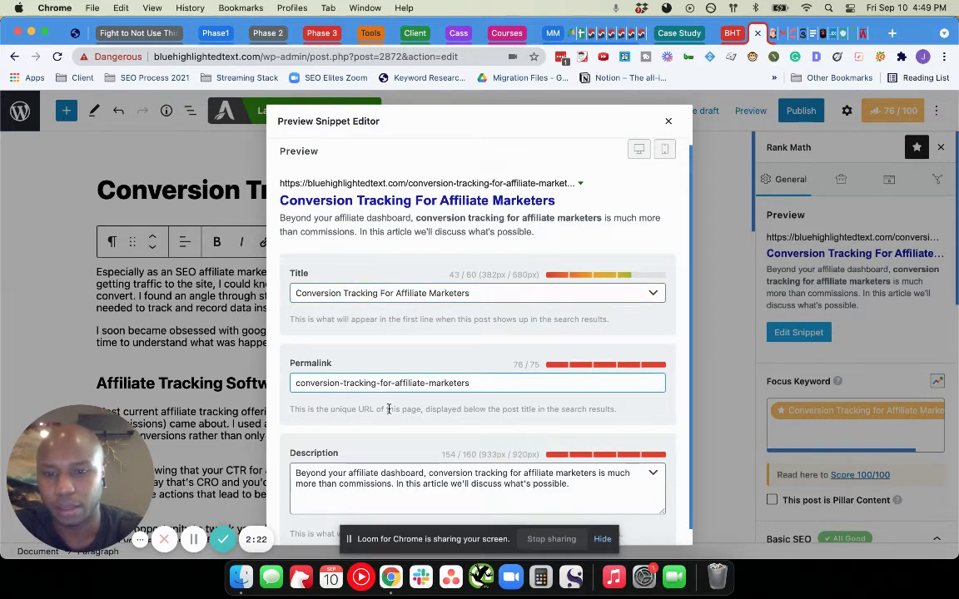
scroll(333, 408, down, 1)
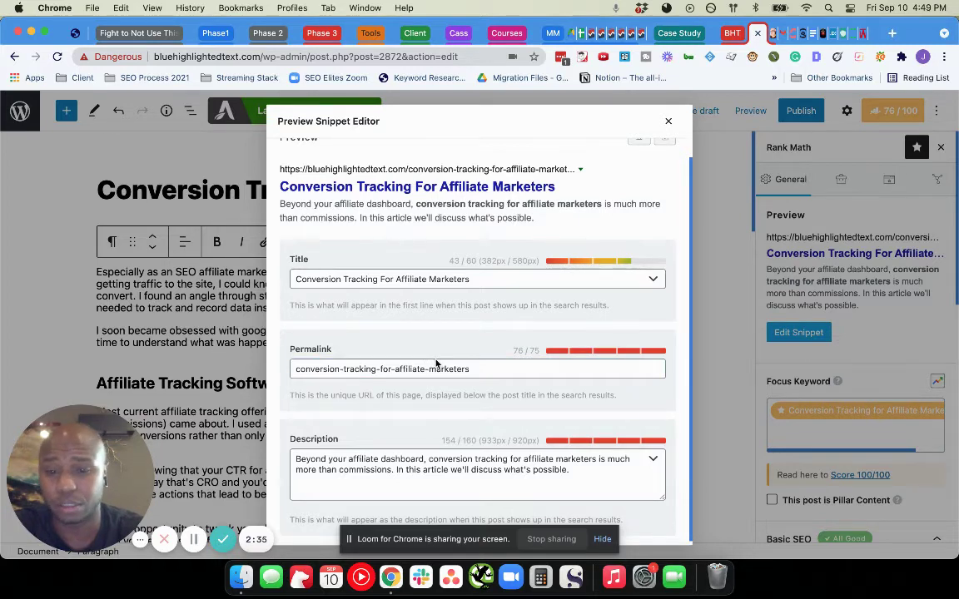
click(404, 371)
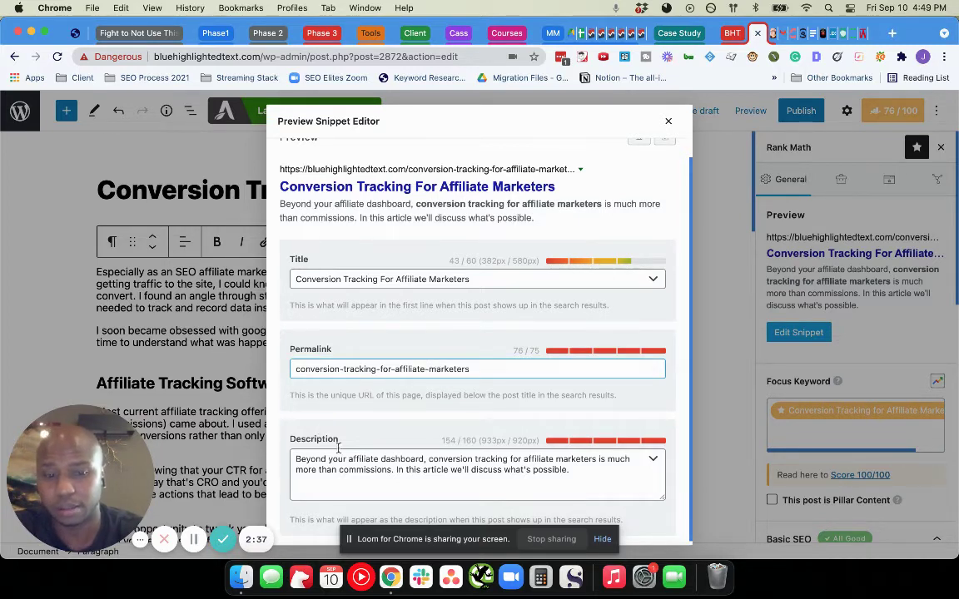
click(371, 484)
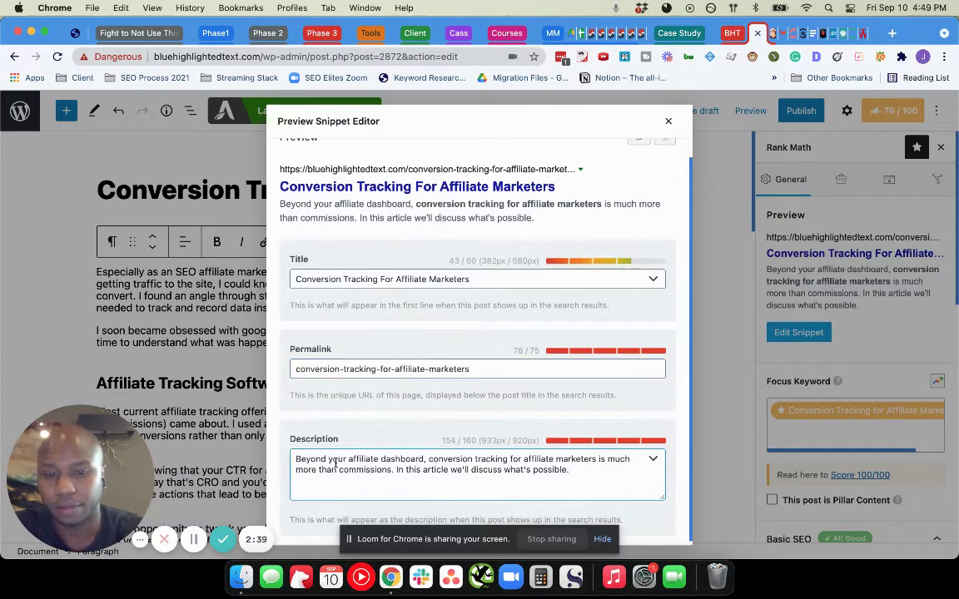
click(669, 121)
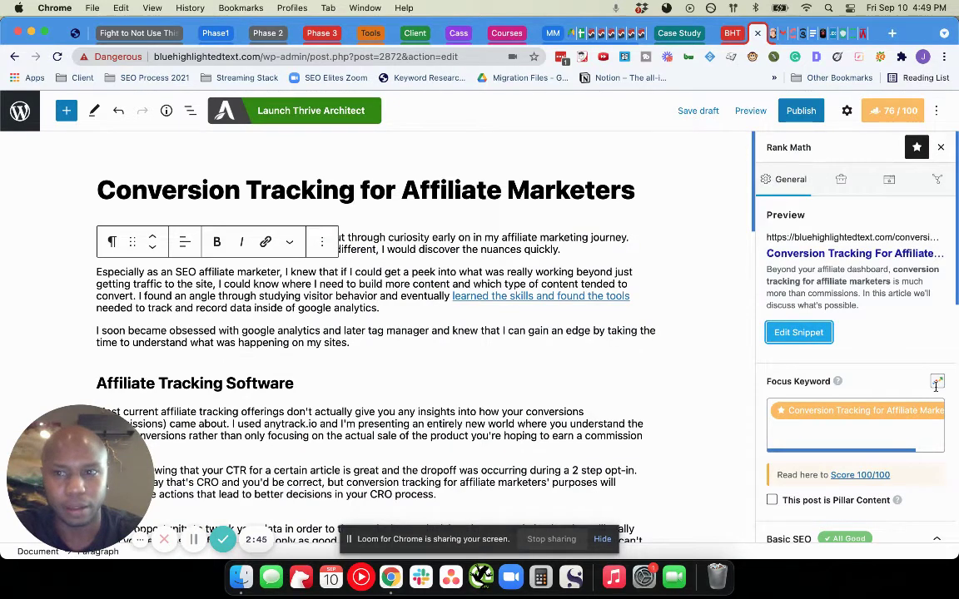
Switch to the Dallas poker rooms draft in Google Docs and look back through its sections up to the title.
scroll(935, 387, down, 2)
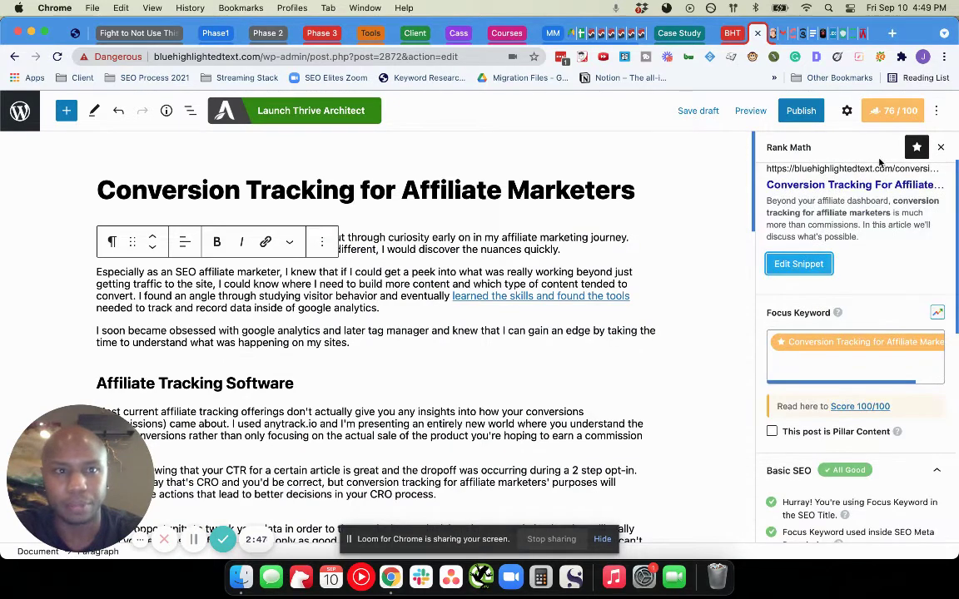
click(803, 33)
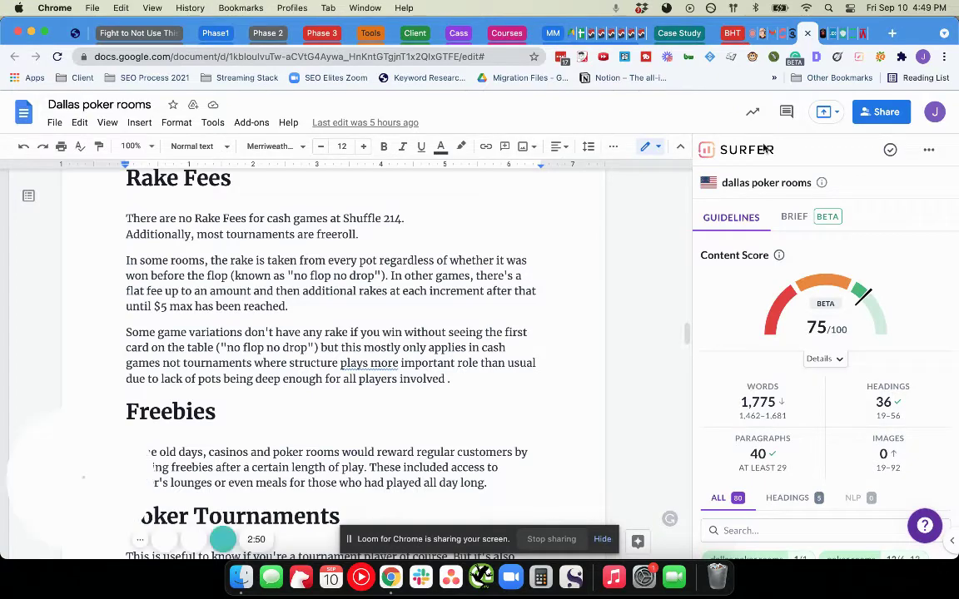
scroll(498, 243, up, 3)
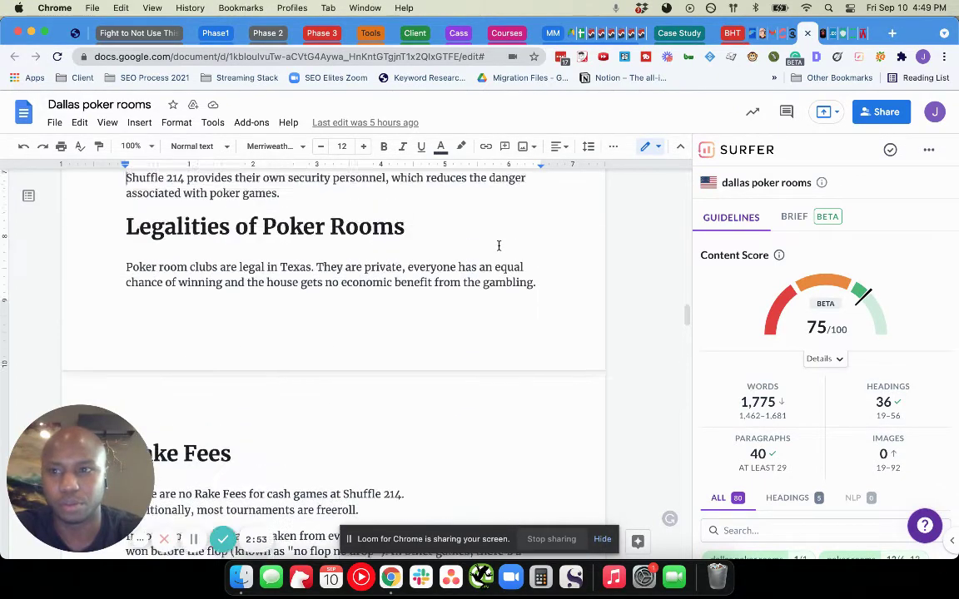
scroll(498, 245, up, 10)
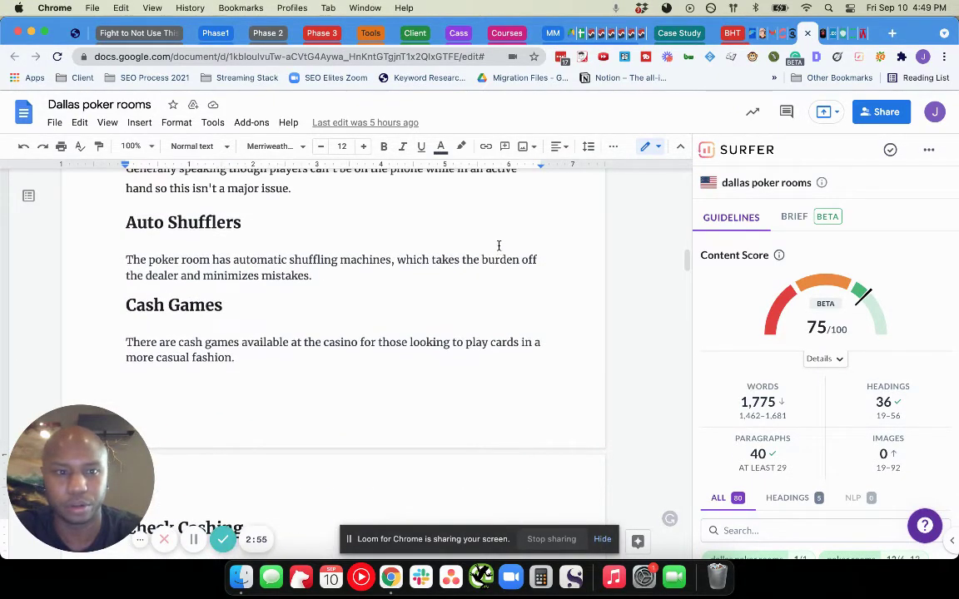
scroll(498, 246, up, 15)
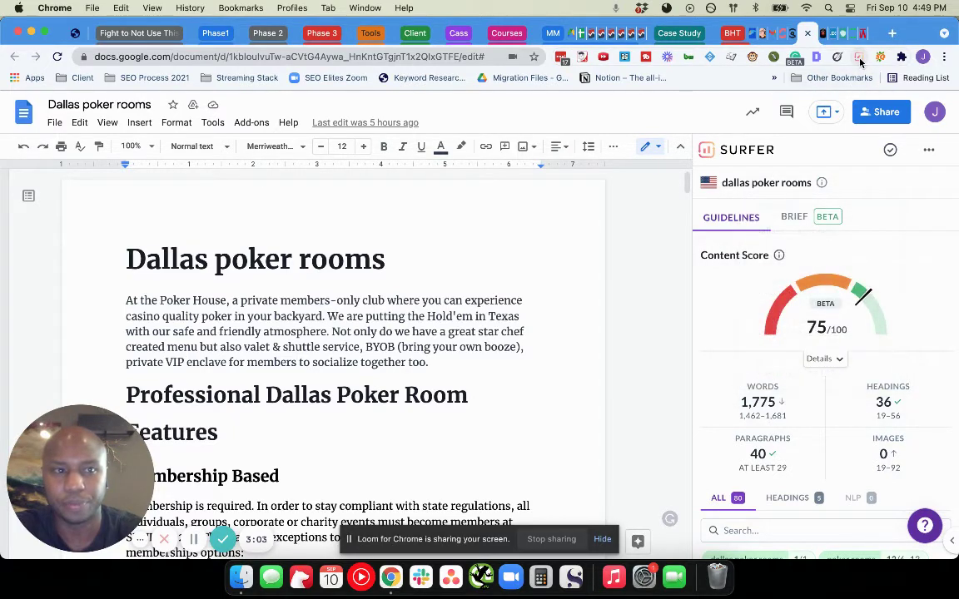
Check the Surfer extension's load status, open the Surfer website from it and close that site to return to the draft.
click(858, 57)
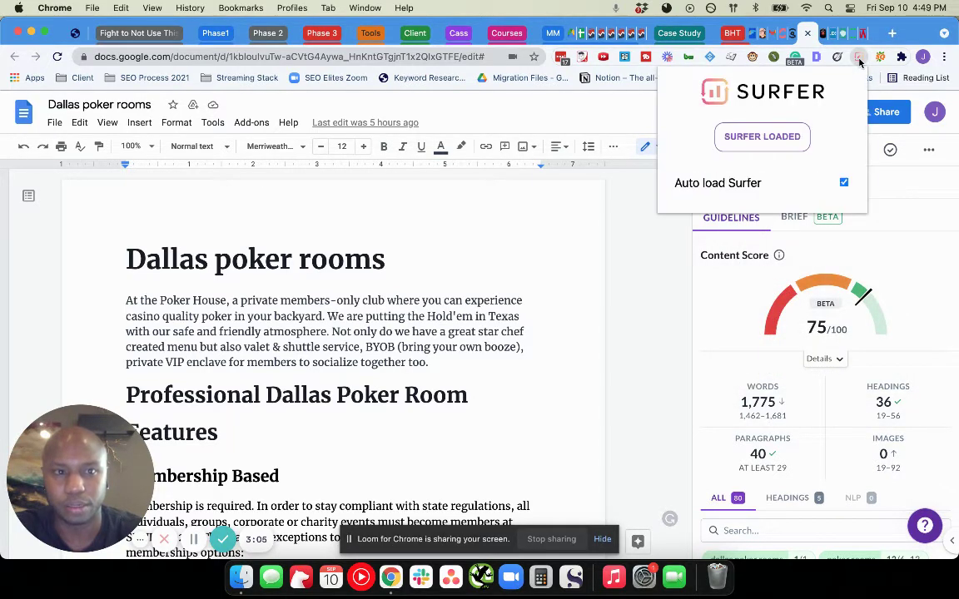
click(768, 100)
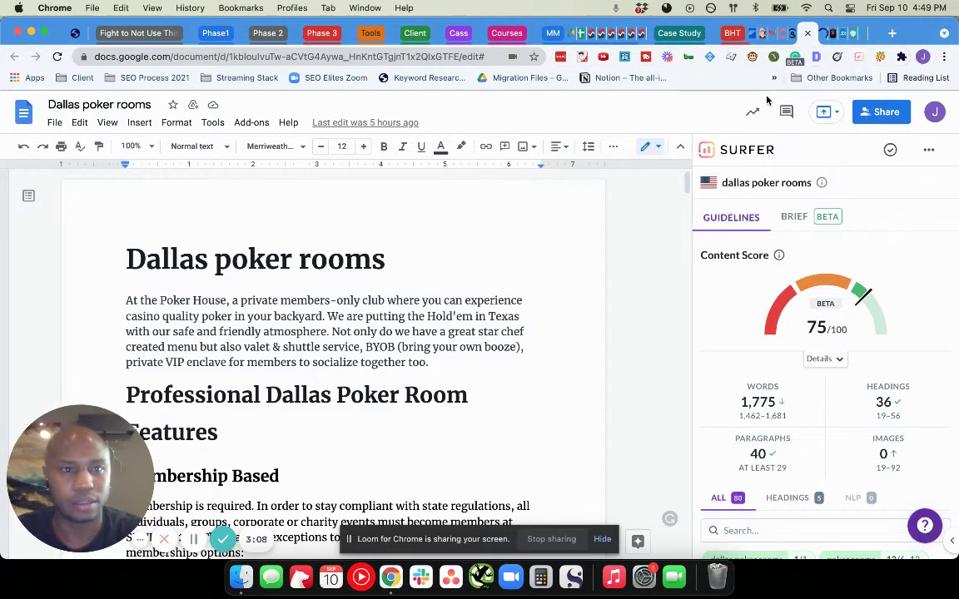
click(824, 34)
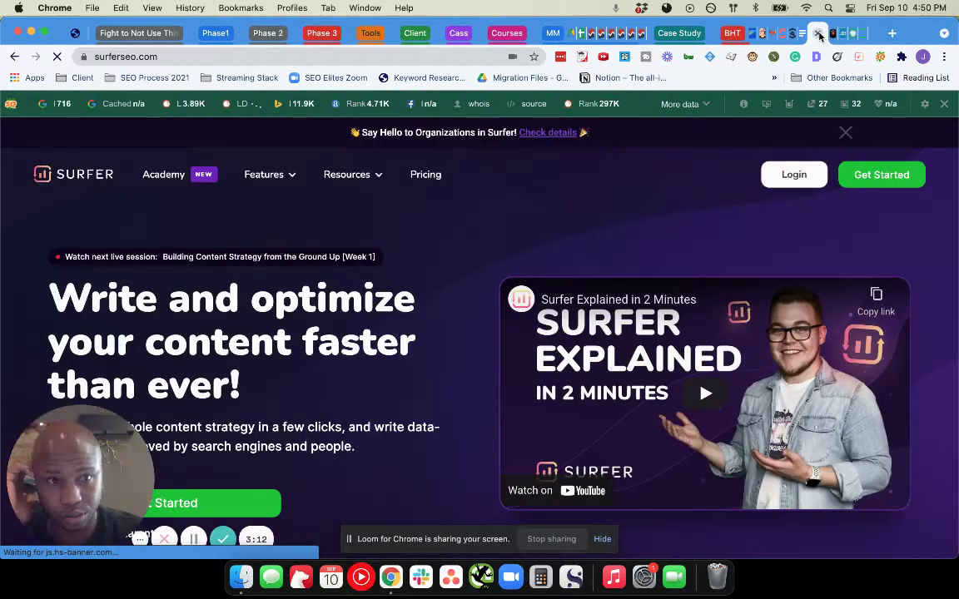
click(818, 33)
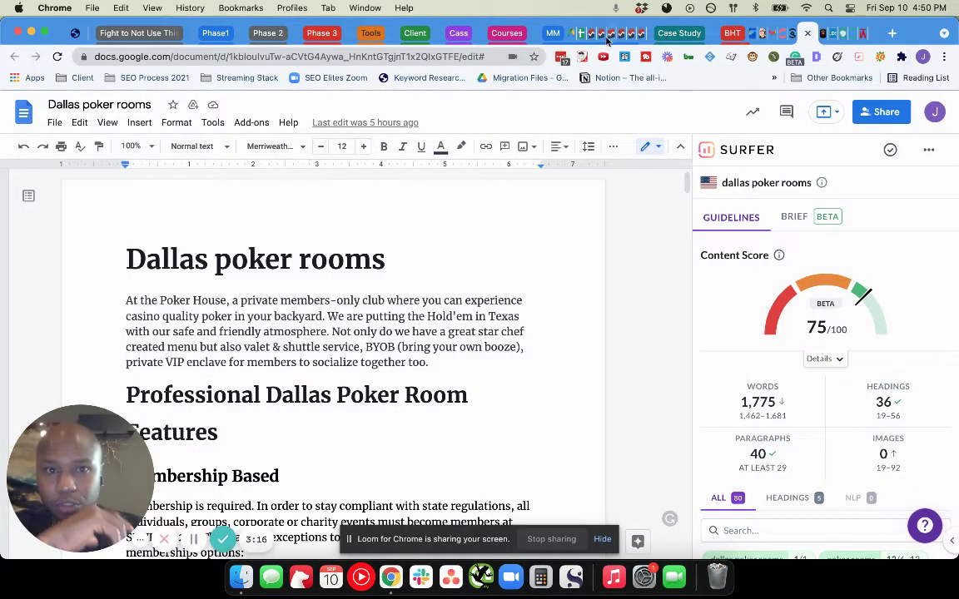
Collapse the MM tab group, open a blank browser tab and return to the Dallas poker rooms draft.
click(554, 35)
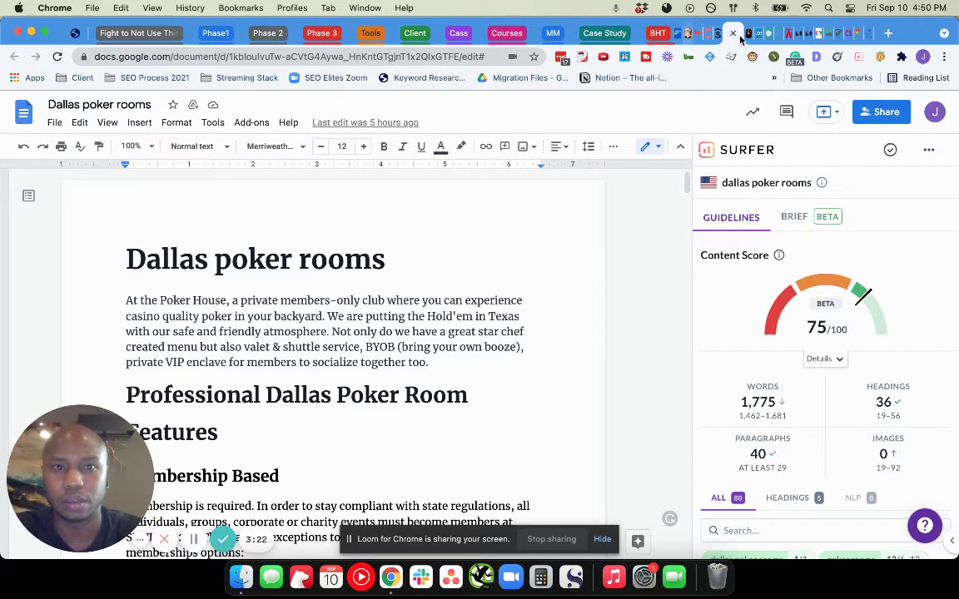
click(887, 34)
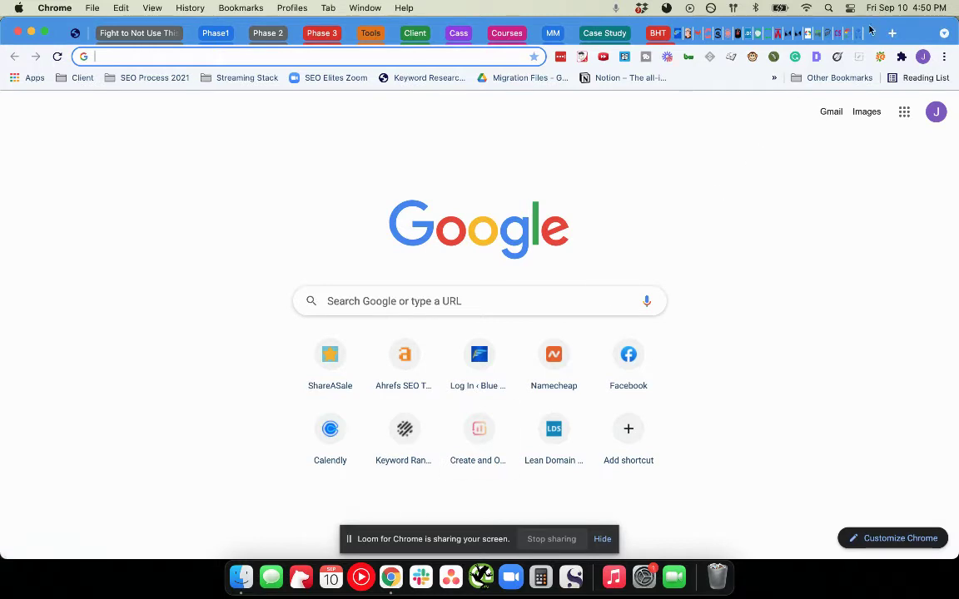
click(350, 542)
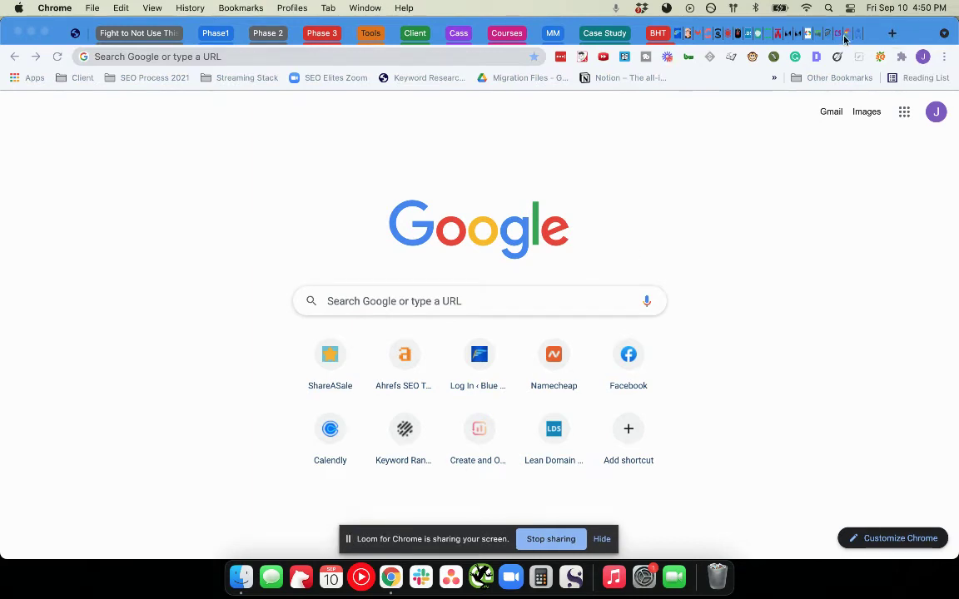
click(726, 37)
click(726, 37)
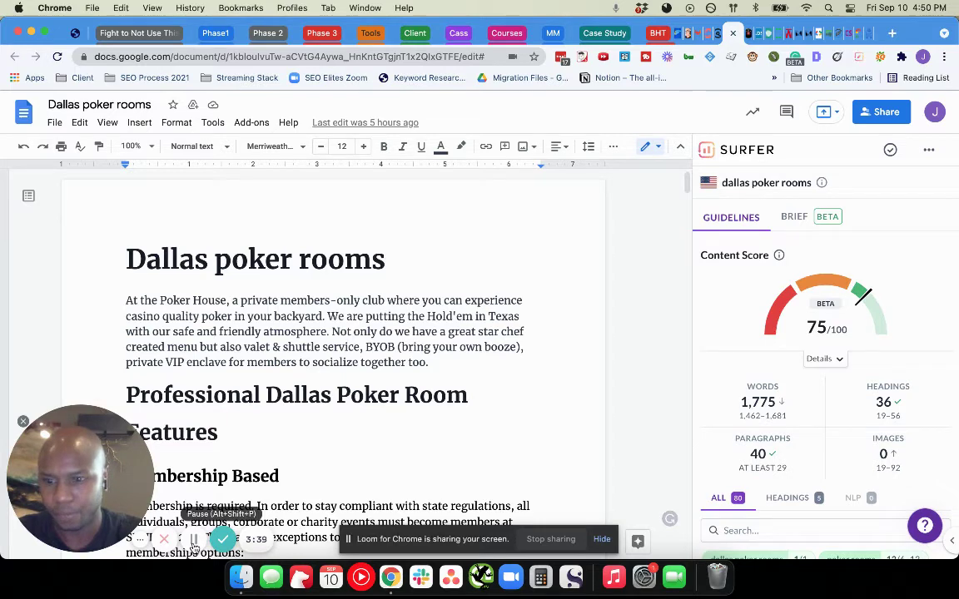
Close the Google Cloud home page, the Google Cloud Marketplace page and the blank new tab.
click(853, 33)
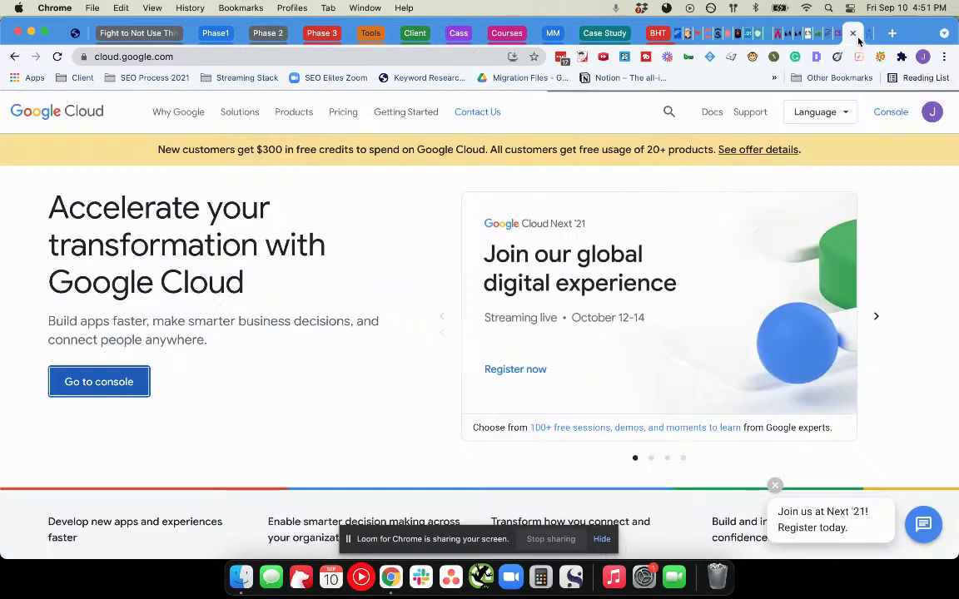
click(853, 33)
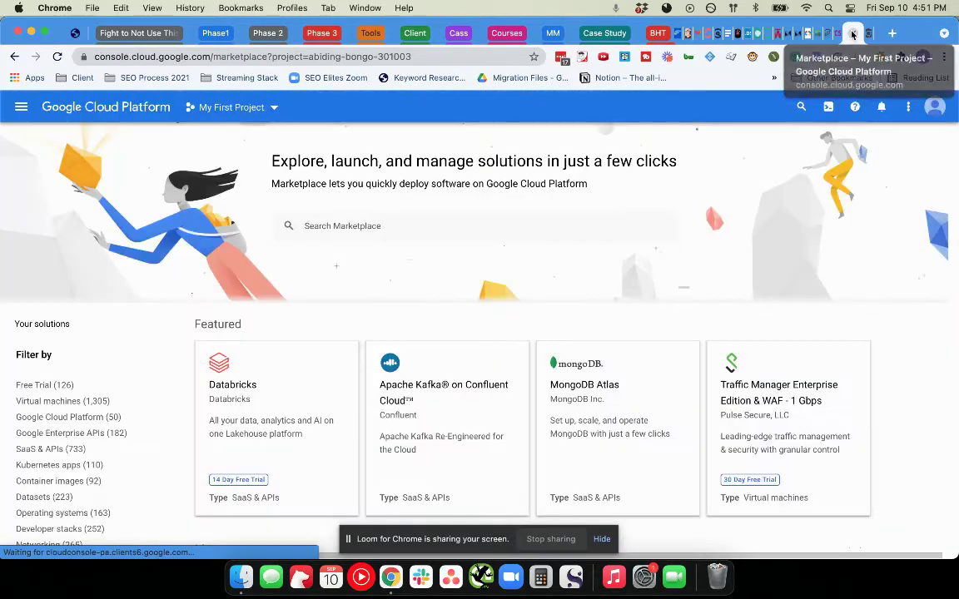
click(853, 34)
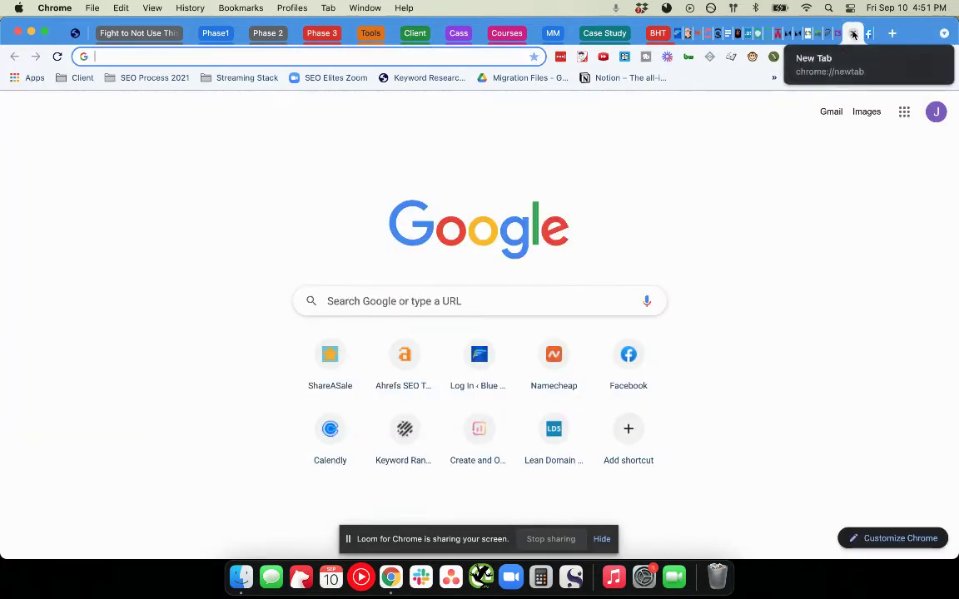
click(853, 34)
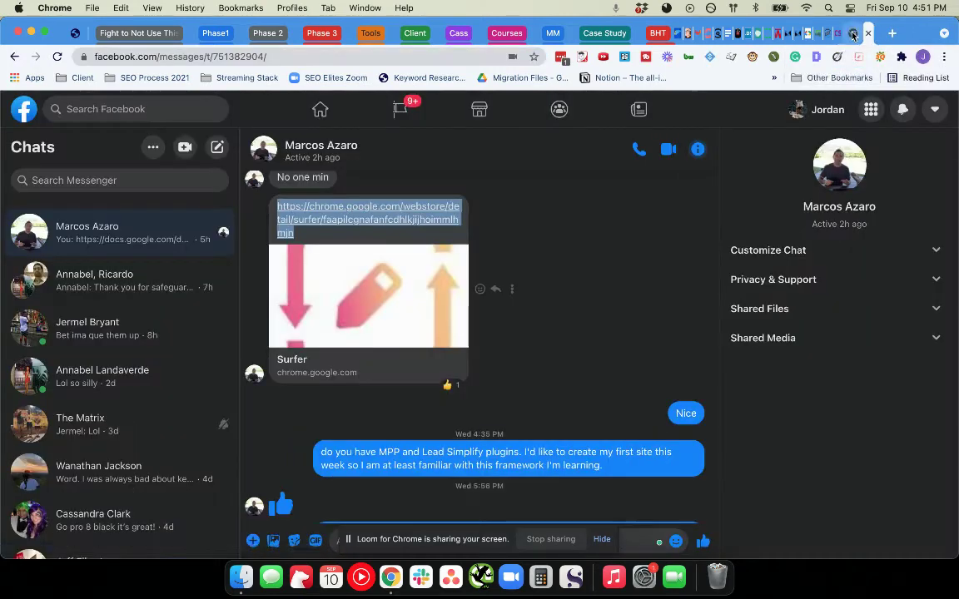
View the Surfer extension's Chrome Web Store page and close the Facebook messages page.
click(868, 35)
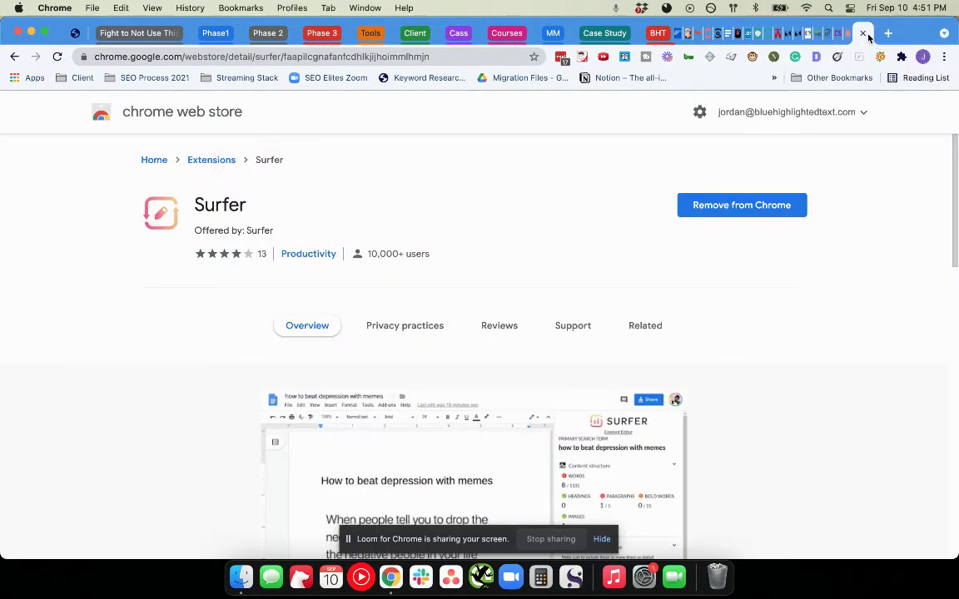
click(849, 35)
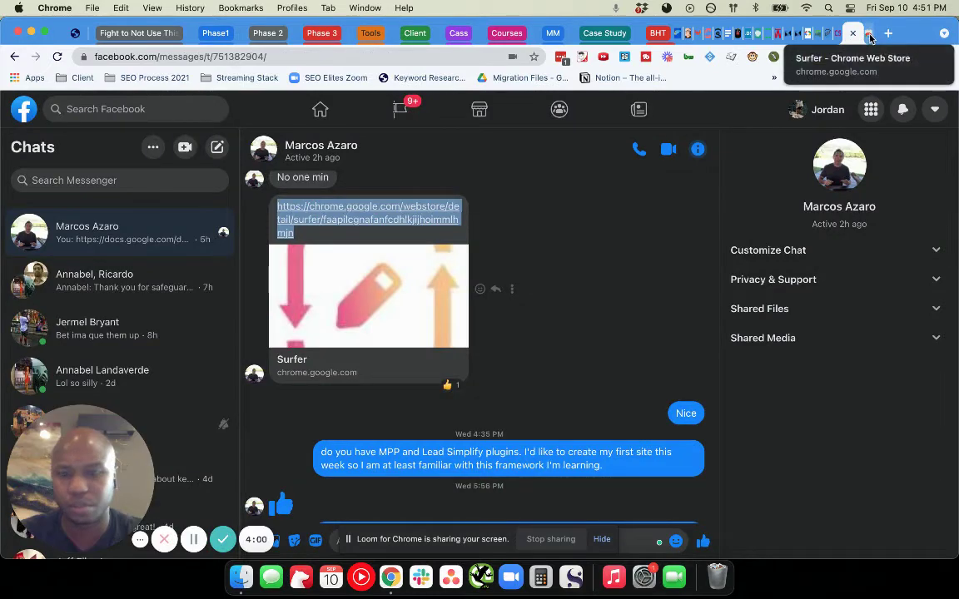
click(868, 35)
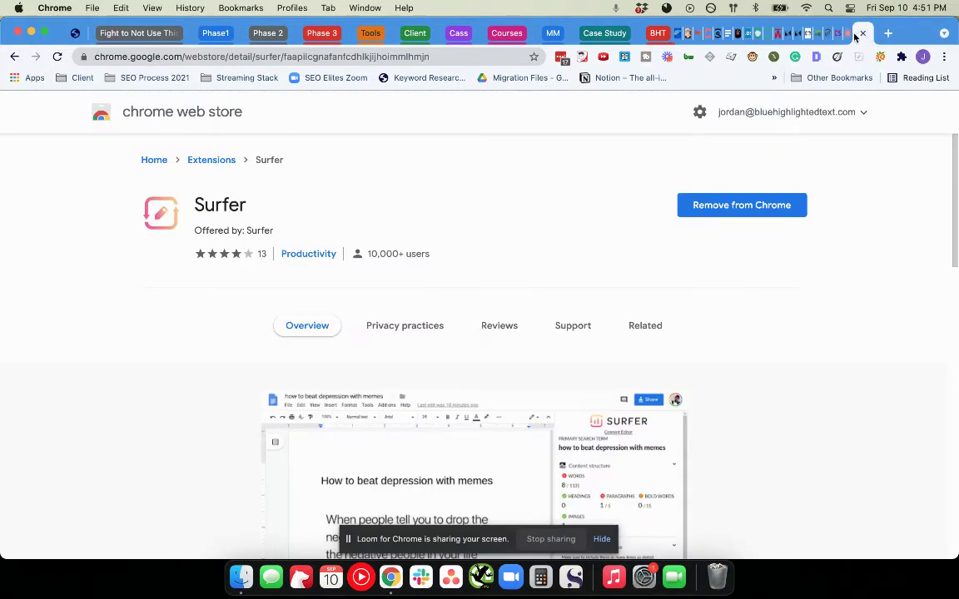
click(850, 35)
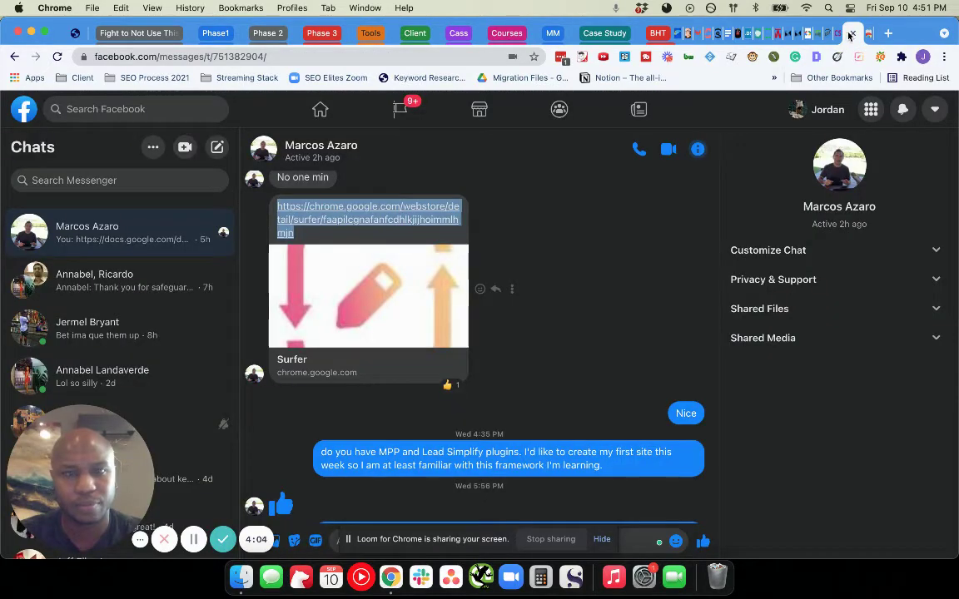
click(850, 34)
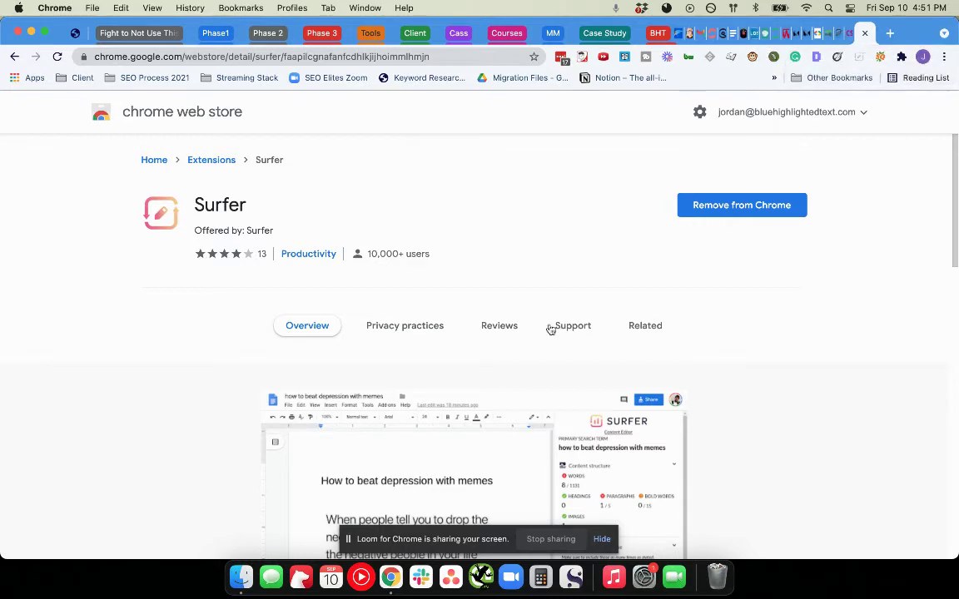
Look through the Surfer extension's Chrome Web Store page and check the Cookie Status site beside it.
scroll(550, 328, down, 10)
scroll(566, 300, up, 15)
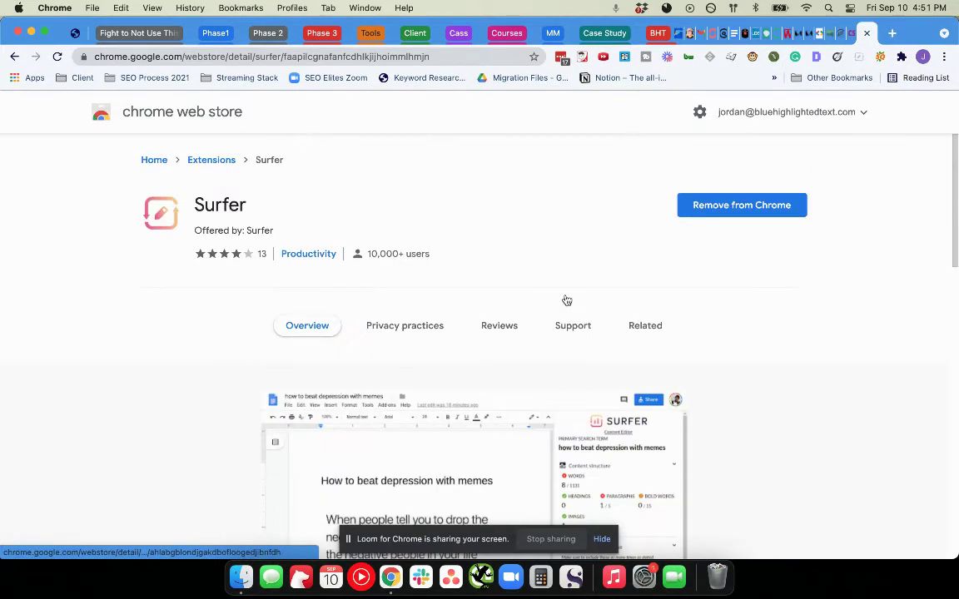
click(837, 35)
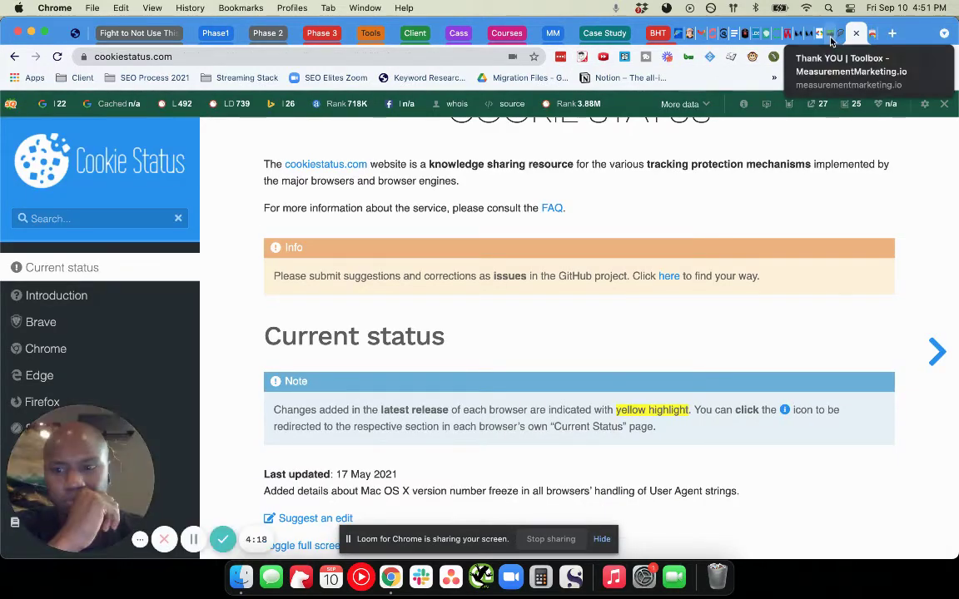
click(869, 35)
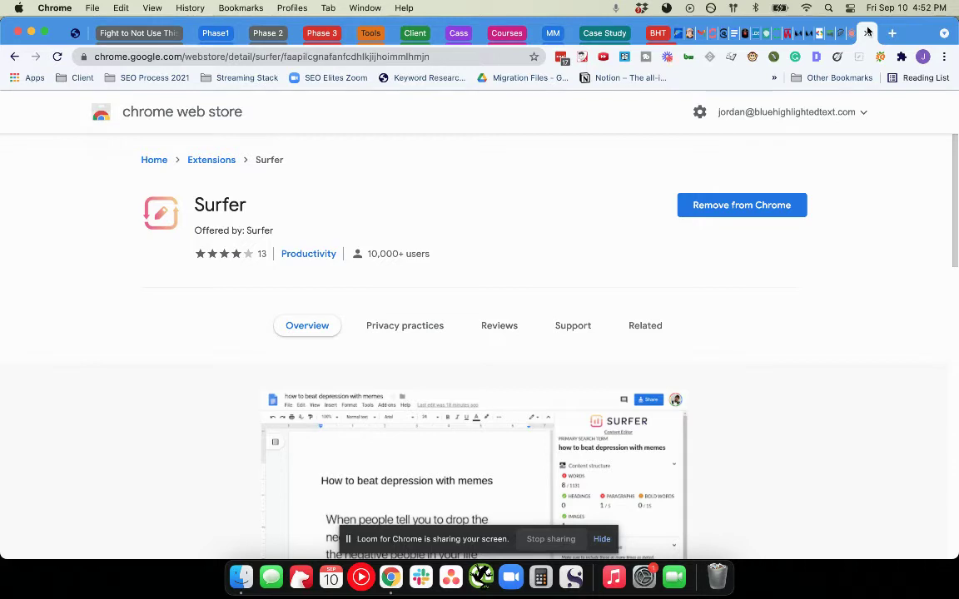
click(851, 33)
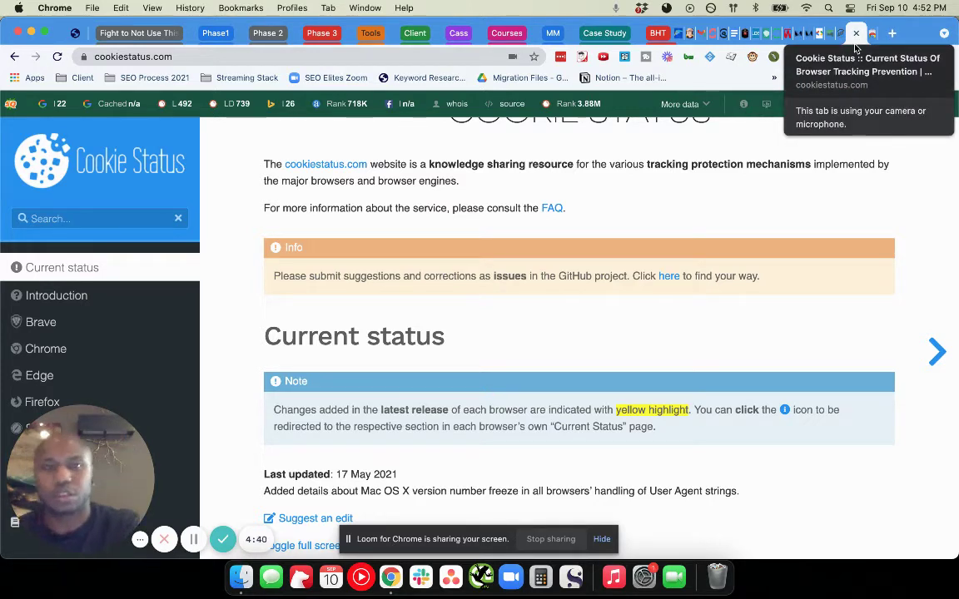
Return to the Dallas poker rooms draft and examine its text alongside Surfer's content score and keyword guidelines.
click(728, 33)
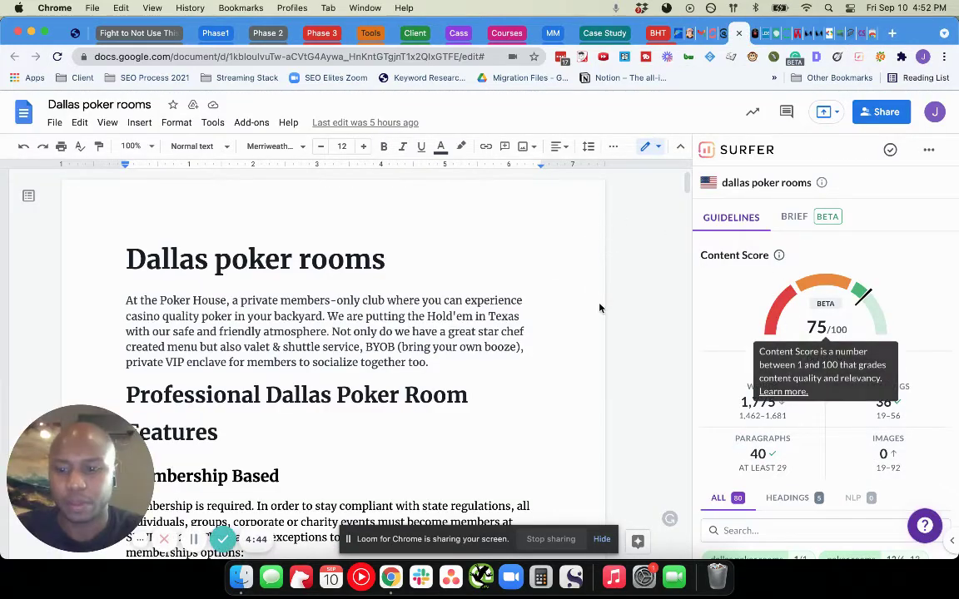
scroll(544, 300, down, 3)
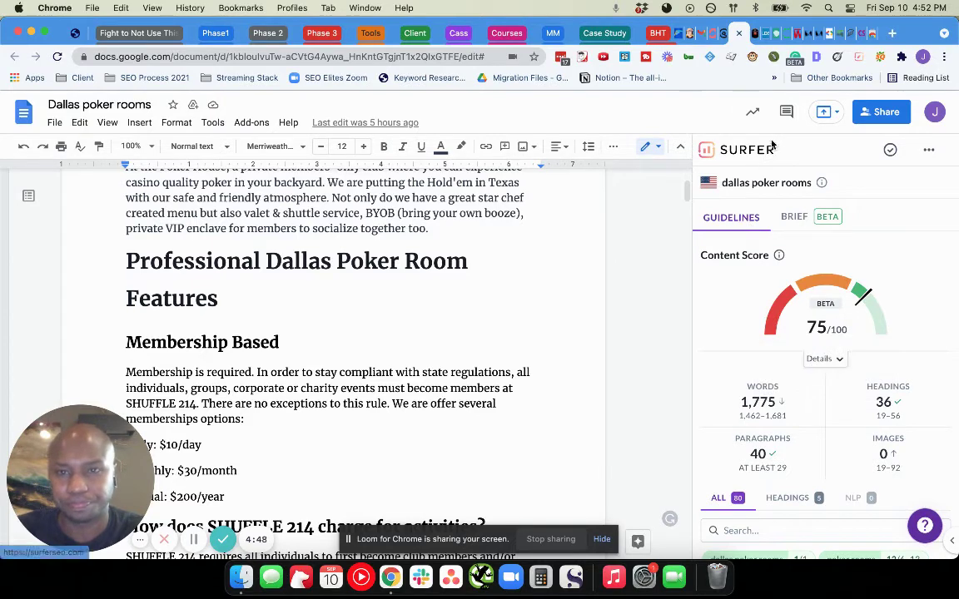
scroll(752, 229, down, 5)
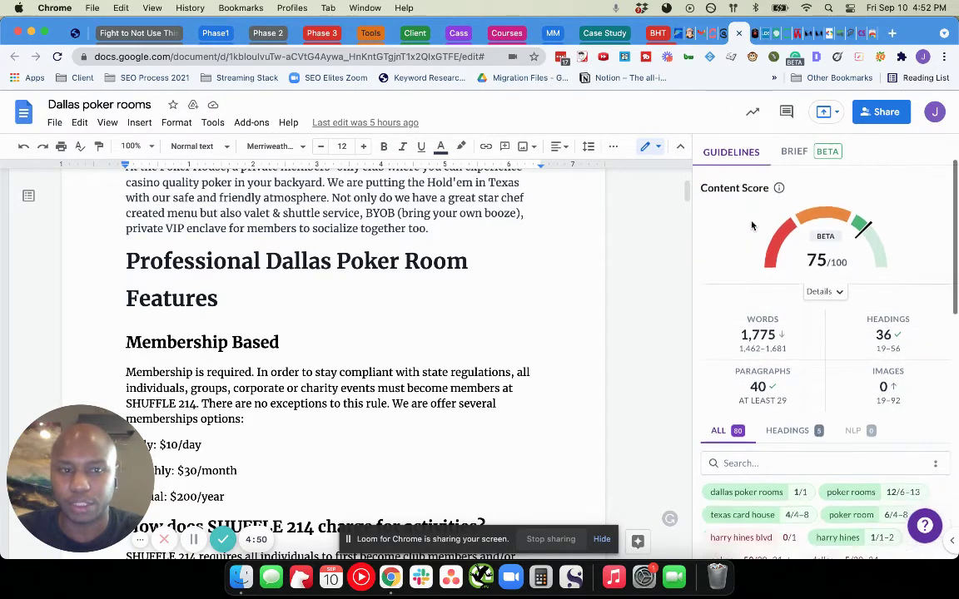
scroll(753, 220, up, 5)
scroll(476, 259, up, 3)
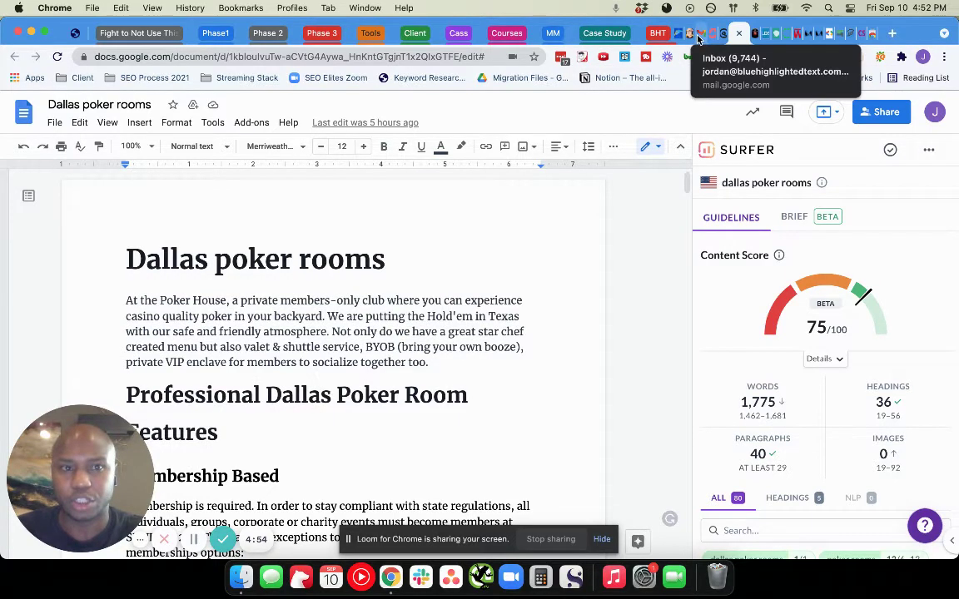
scroll(337, 308, down, 15)
scroll(337, 310, up, 15)
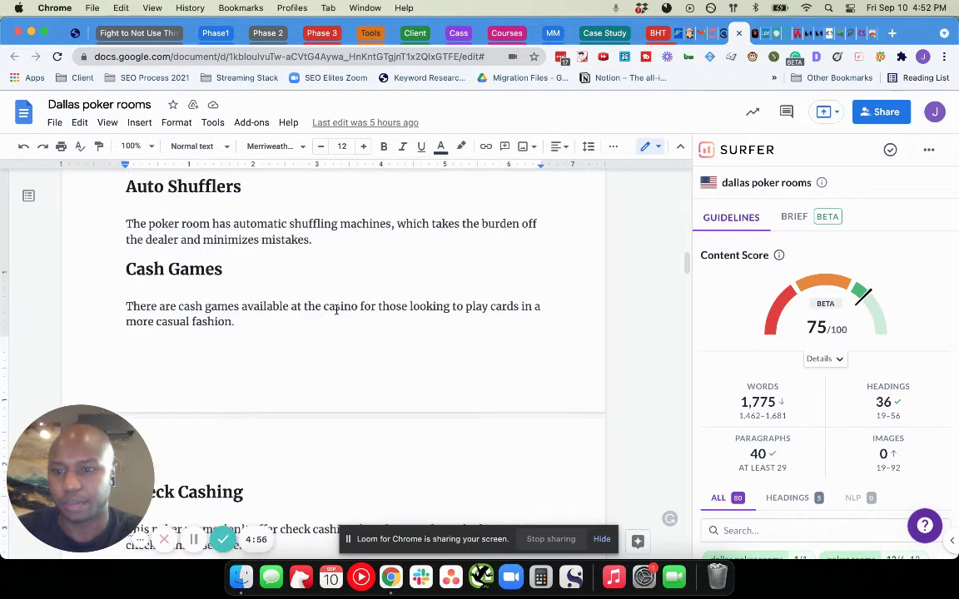
Look through the WordPress conversion tracking post down to its SEO boxes and return to the Google Docs draft.
click(686, 34)
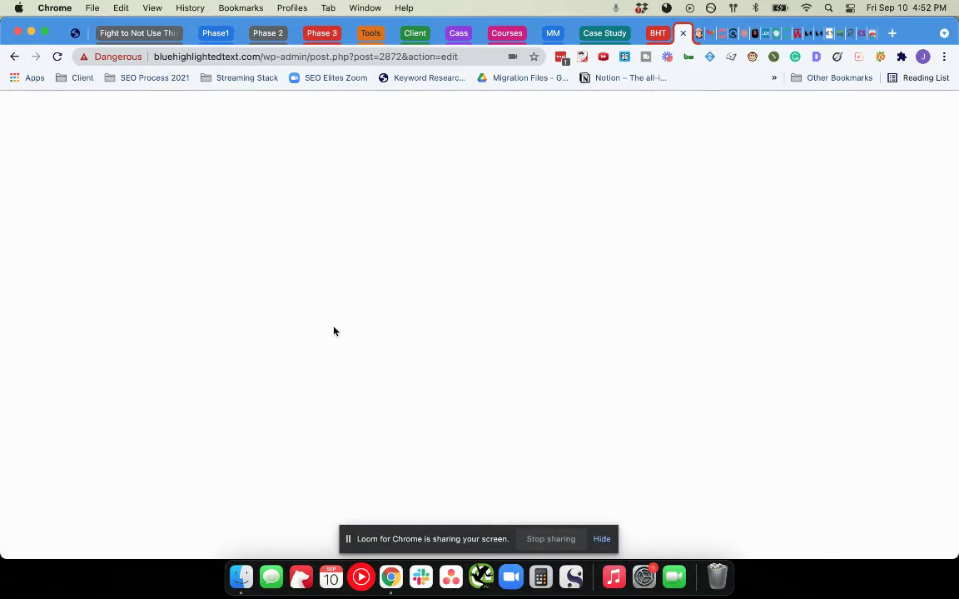
scroll(332, 355, down, 20)
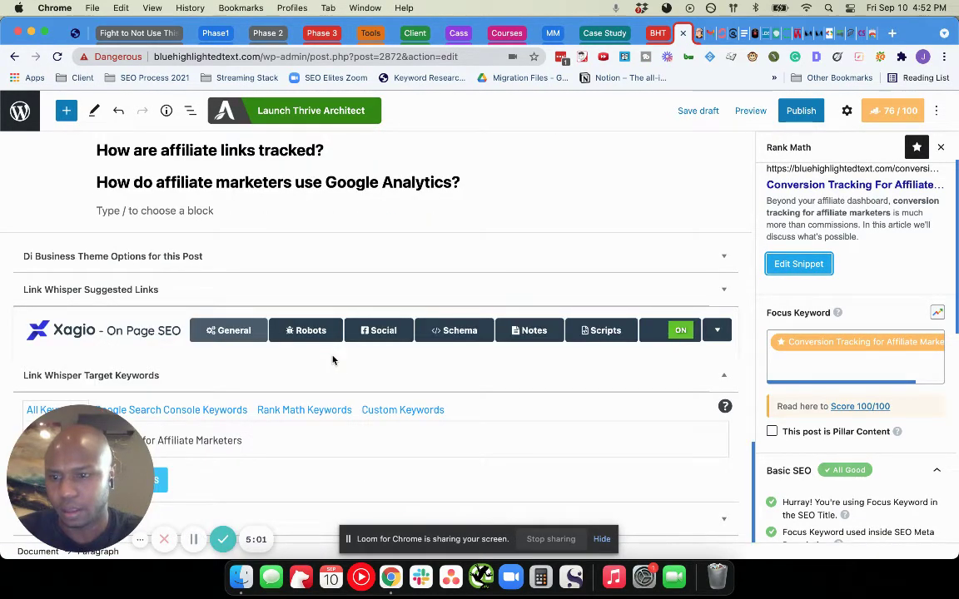
scroll(332, 359, up, 20)
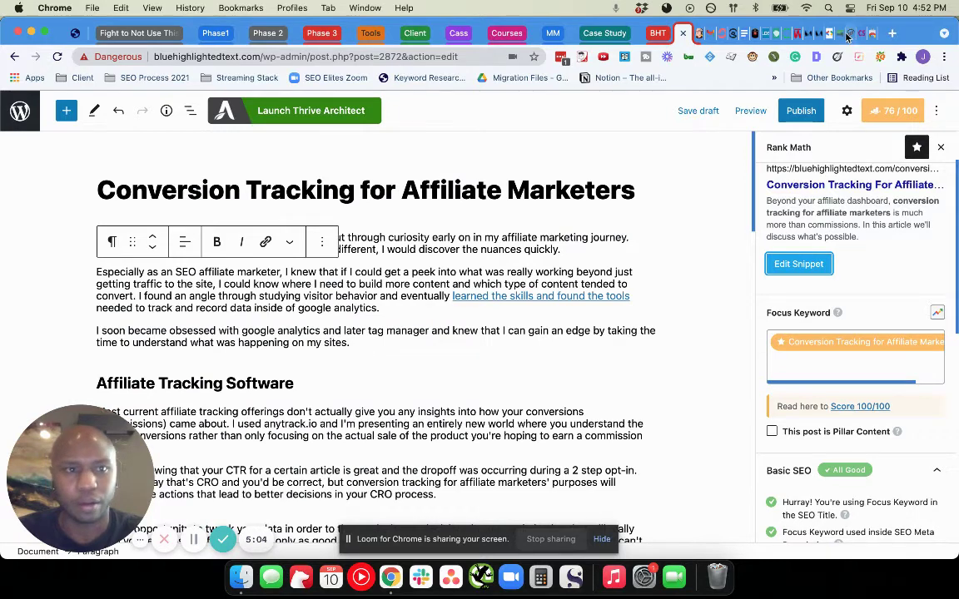
click(744, 34)
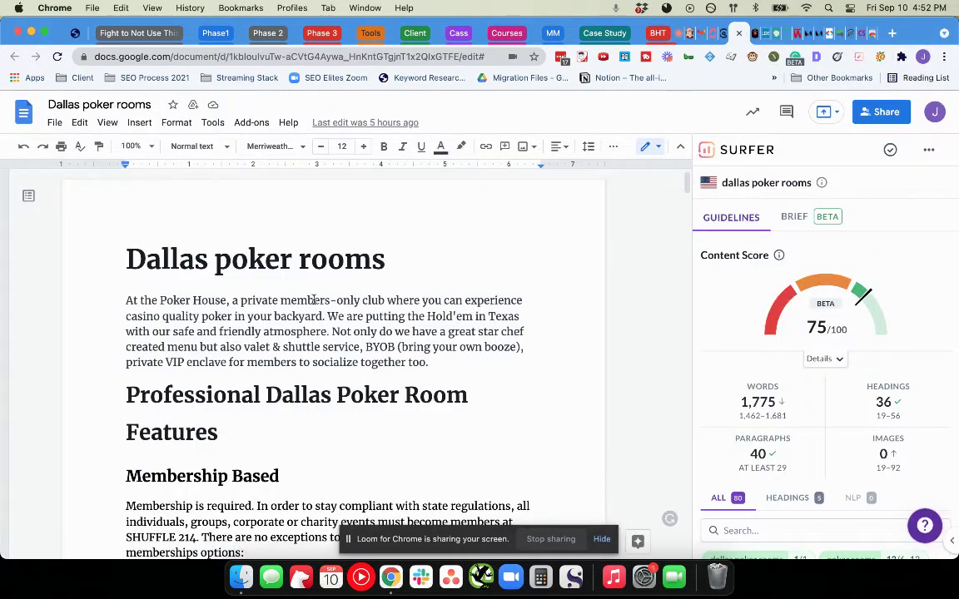
Copy the draft's introductory paragraph into the QuillBot sidebar and paraphrase it in Fluency mode.
scroll(311, 308, down, 5)
scroll(308, 324, up, 5)
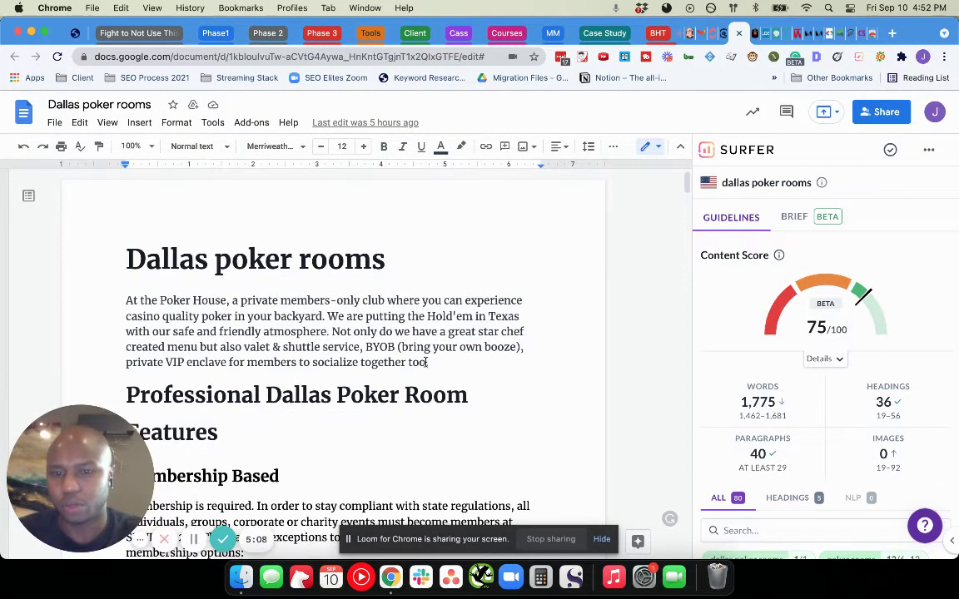
triple_click(357, 327)
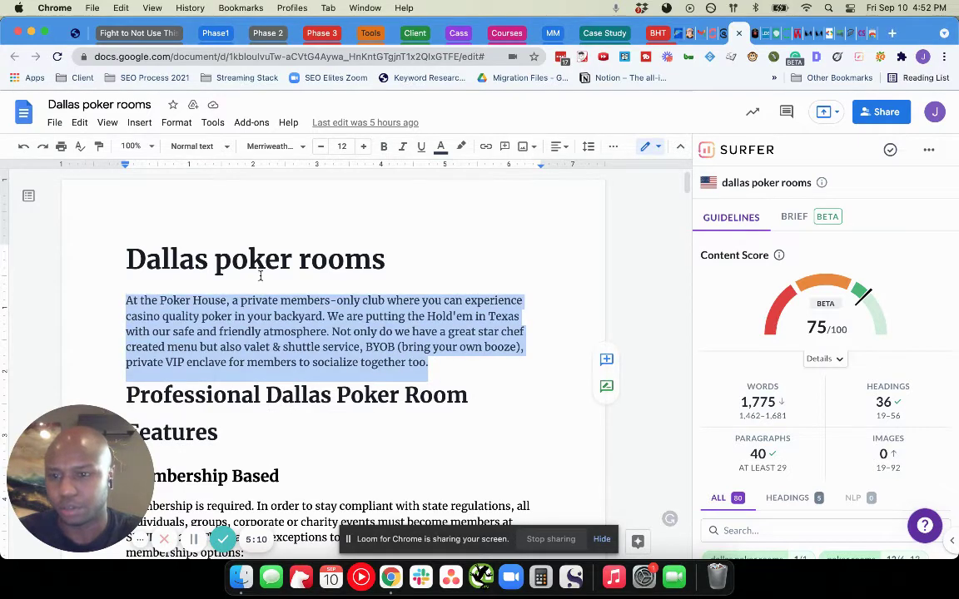
click(774, 56)
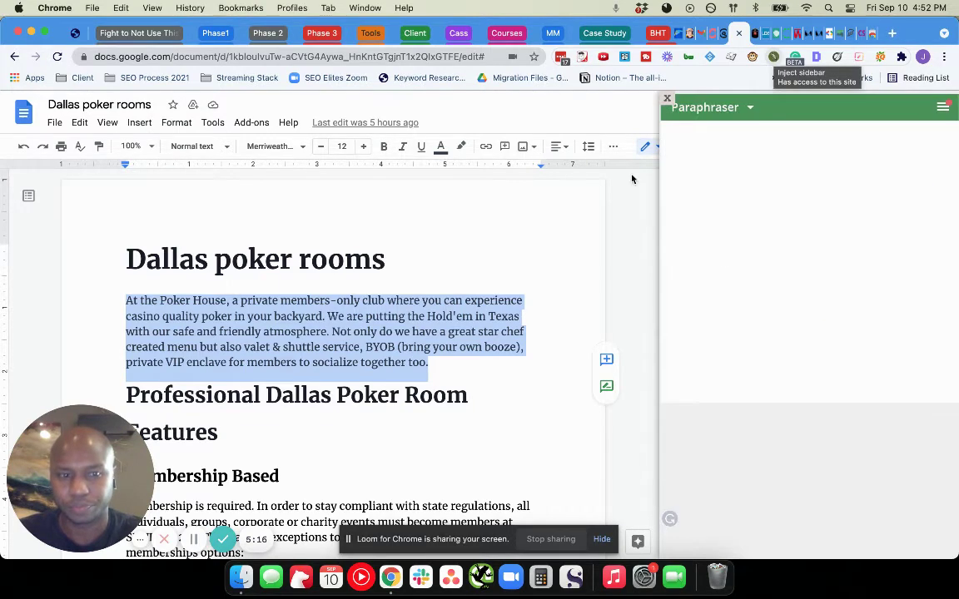
drag(428, 369, 107, 300)
key(super+c)
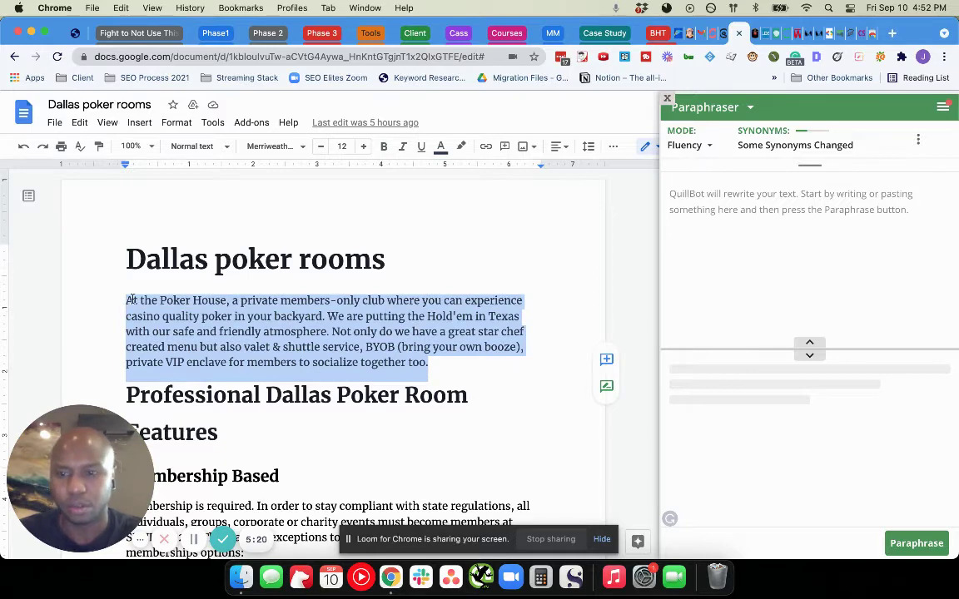
click(740, 215)
key(super+v)
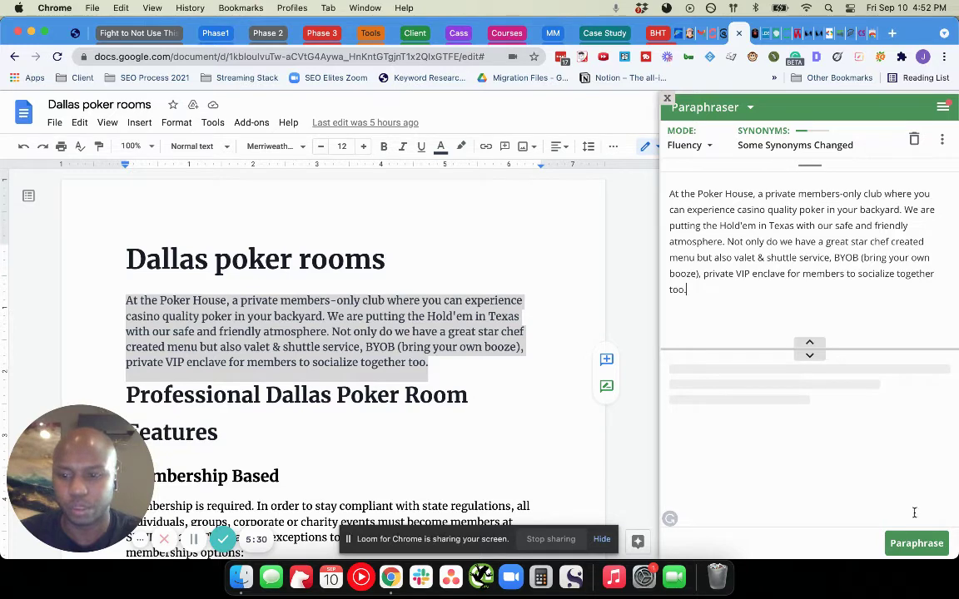
click(919, 546)
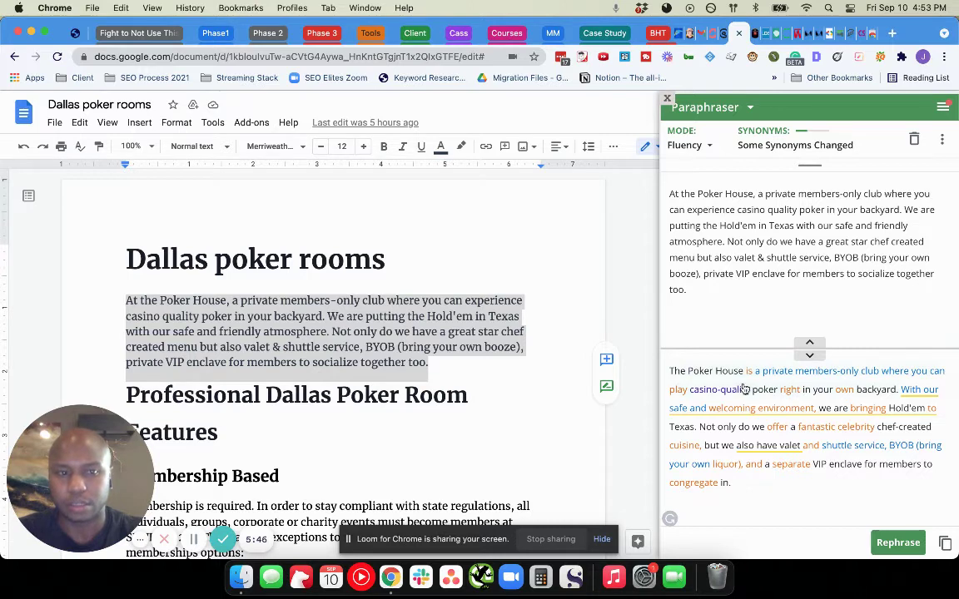
View QuillBot's paraphrasing modes and synonym setting, and close and reopen the sidebar over Surfer.
click(695, 147)
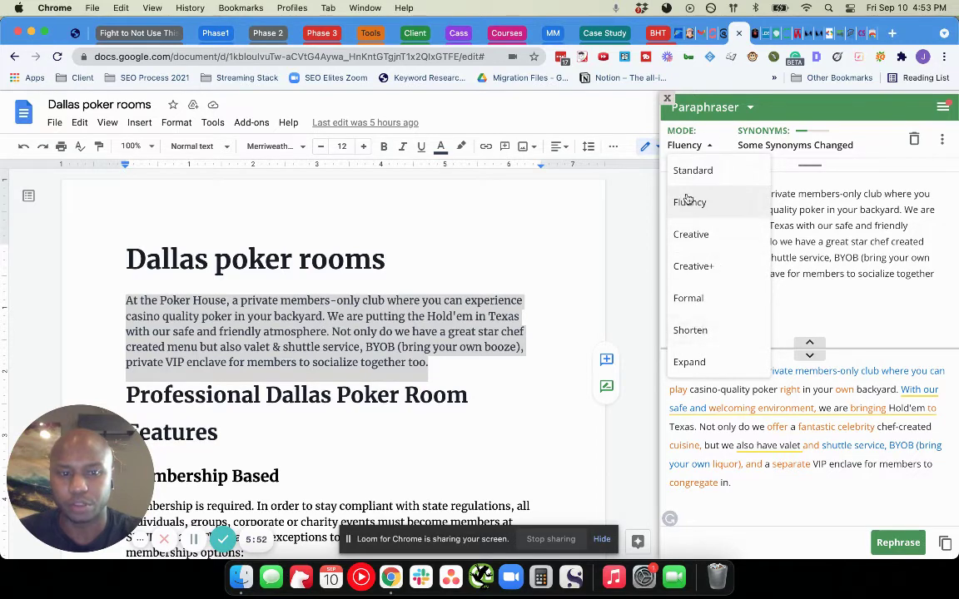
mouse_move(795, 139)
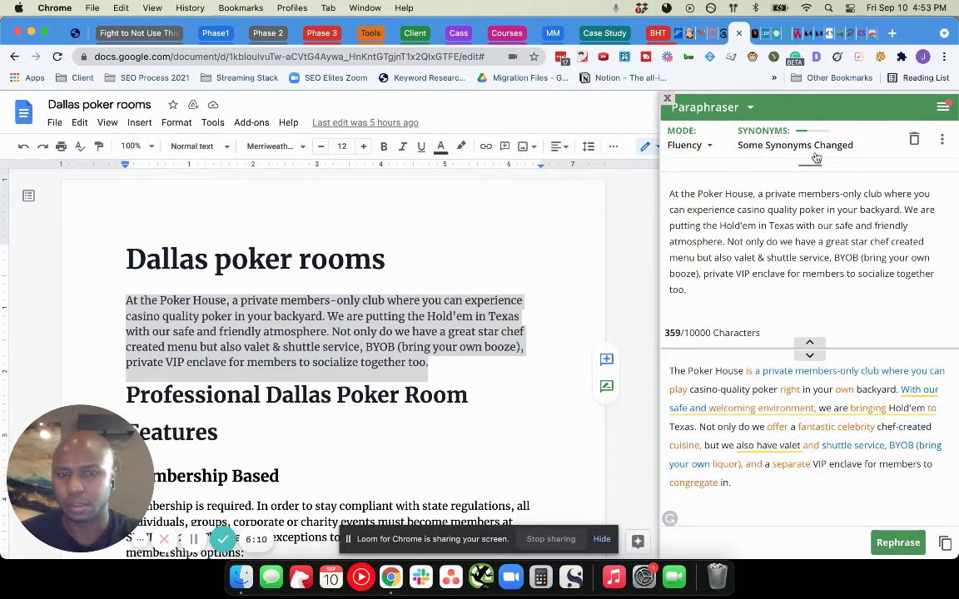
click(667, 99)
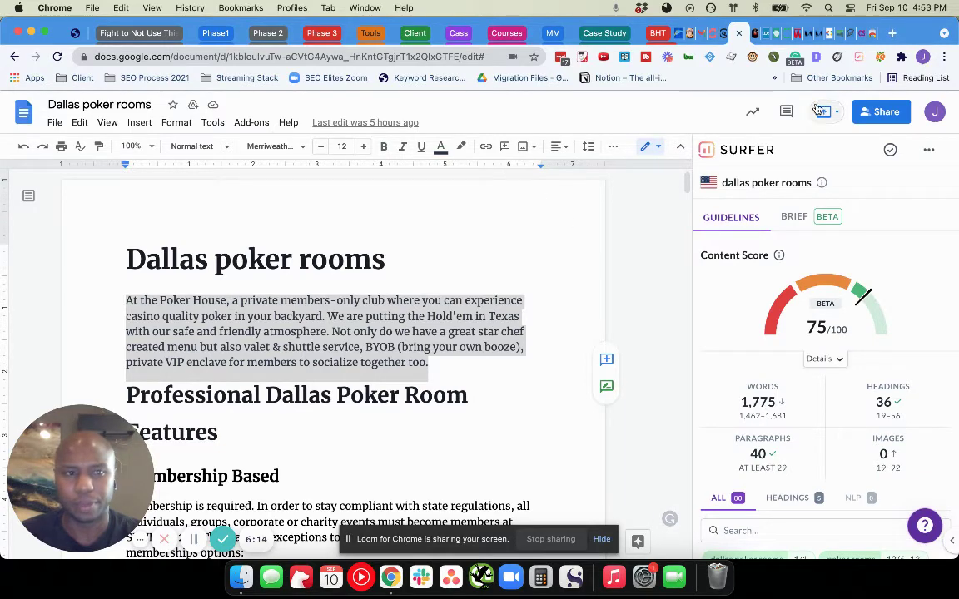
click(773, 58)
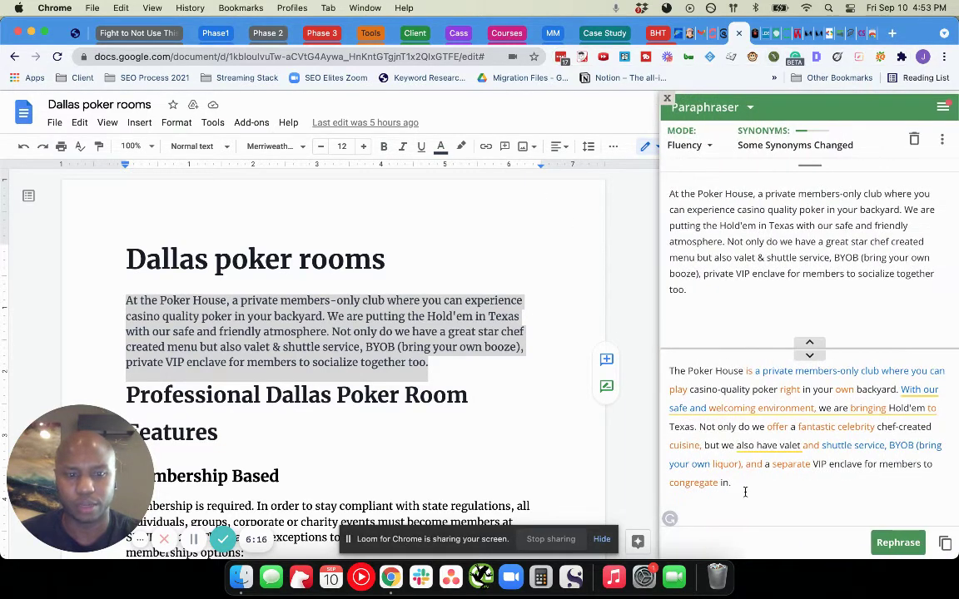
Copy the full paraphrase from QuillBot and paste it as a new paragraph below the original introduction to compare both.
click(945, 543)
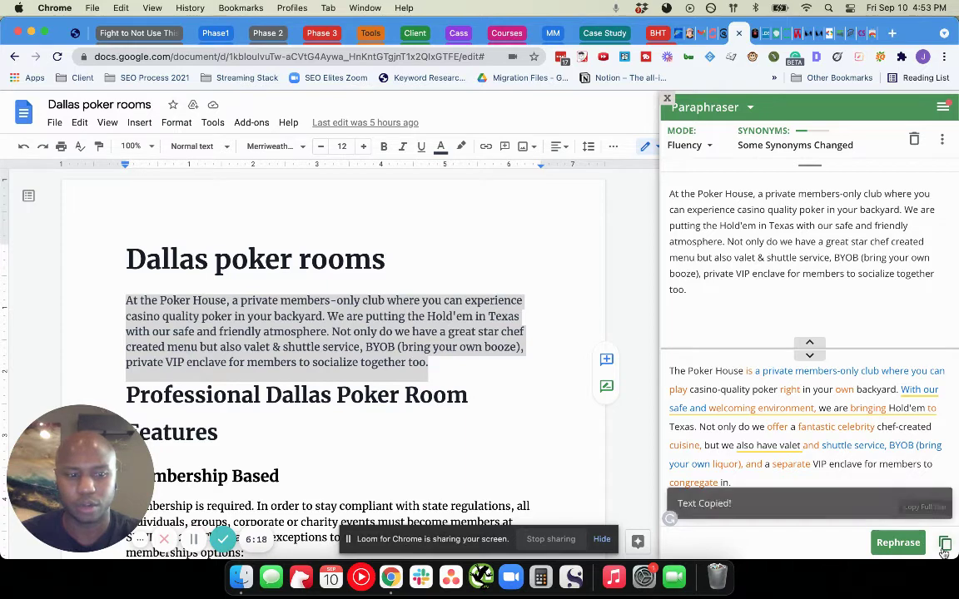
click(427, 347)
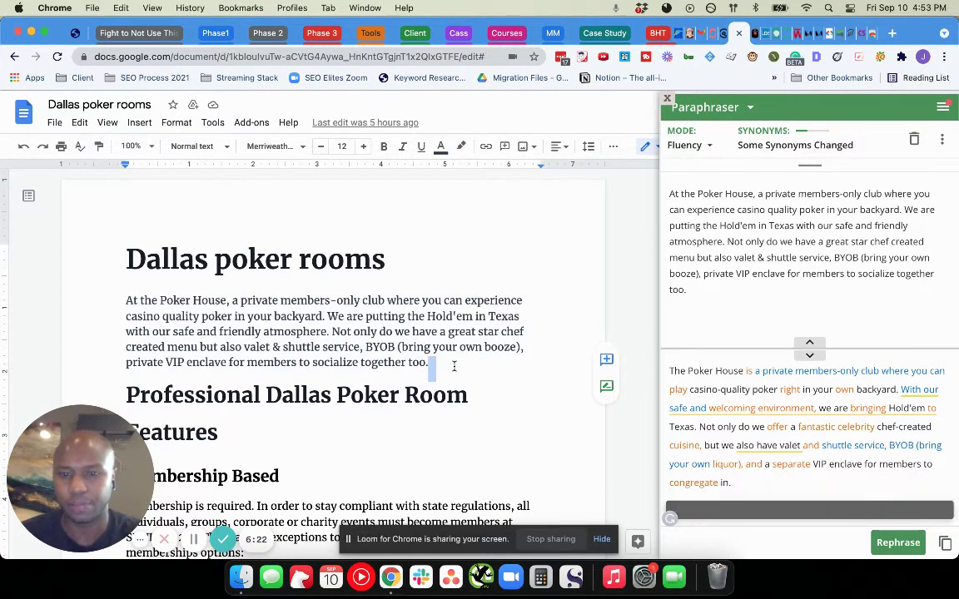
key(Return)
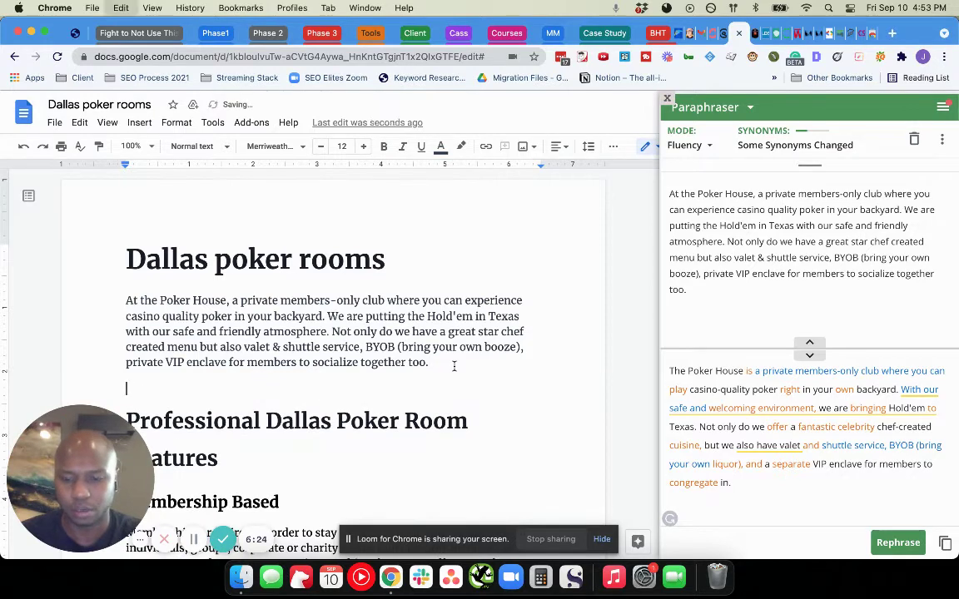
key(super+v)
scroll(388, 354, down, 3)
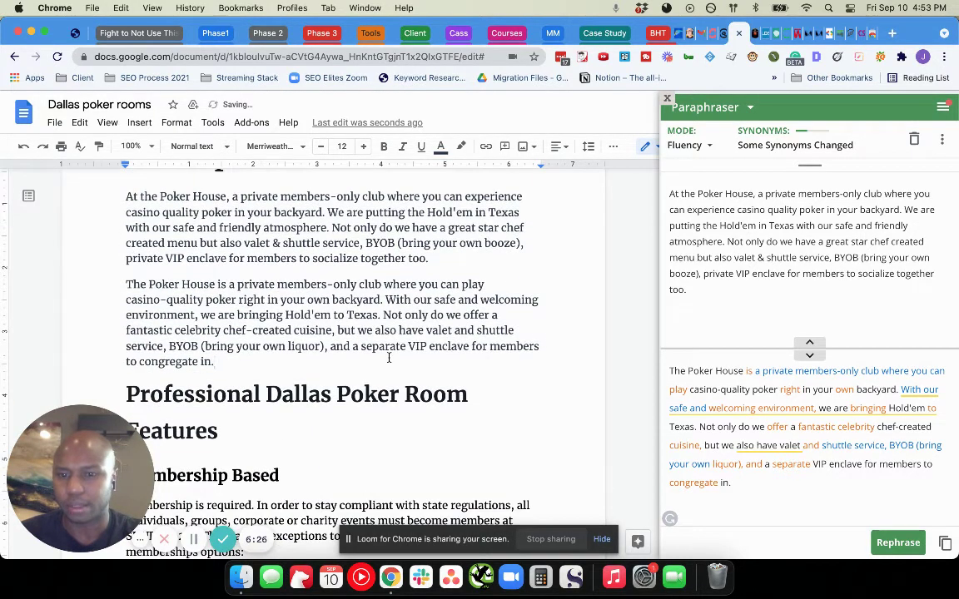
scroll(388, 358, up, 1)
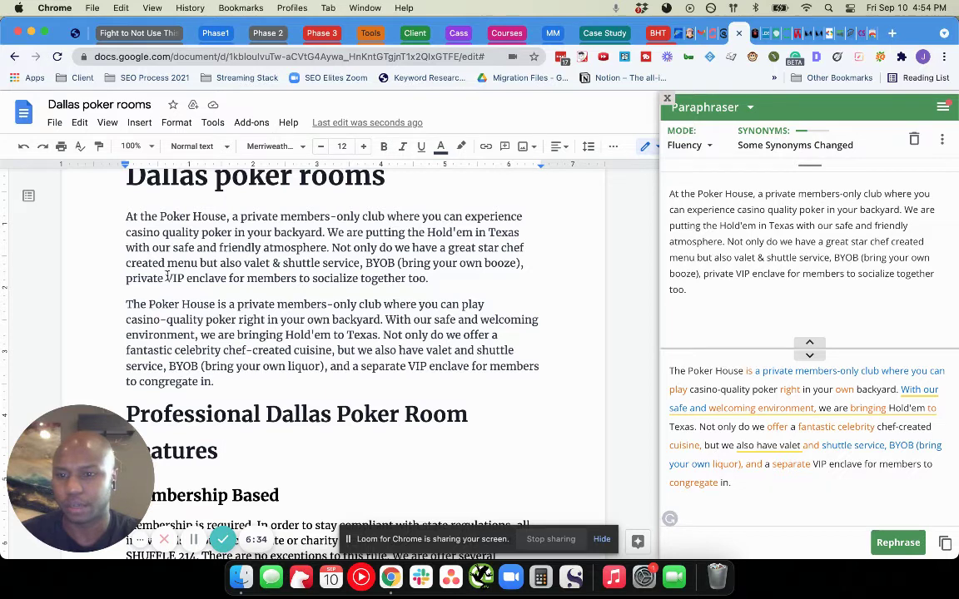
scroll(169, 278, up, 2)
scroll(183, 283, down, 3)
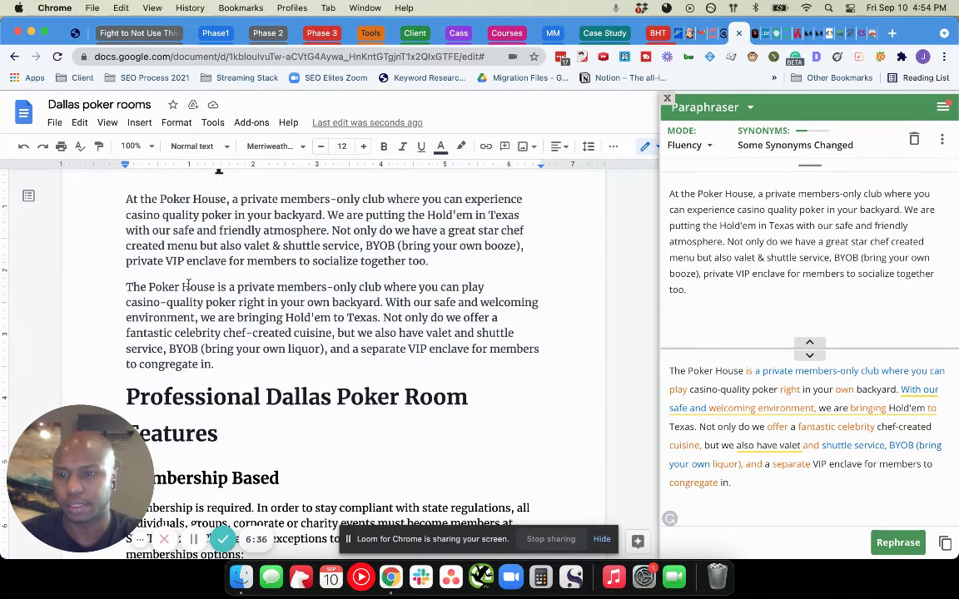
scroll(188, 285, up, 1)
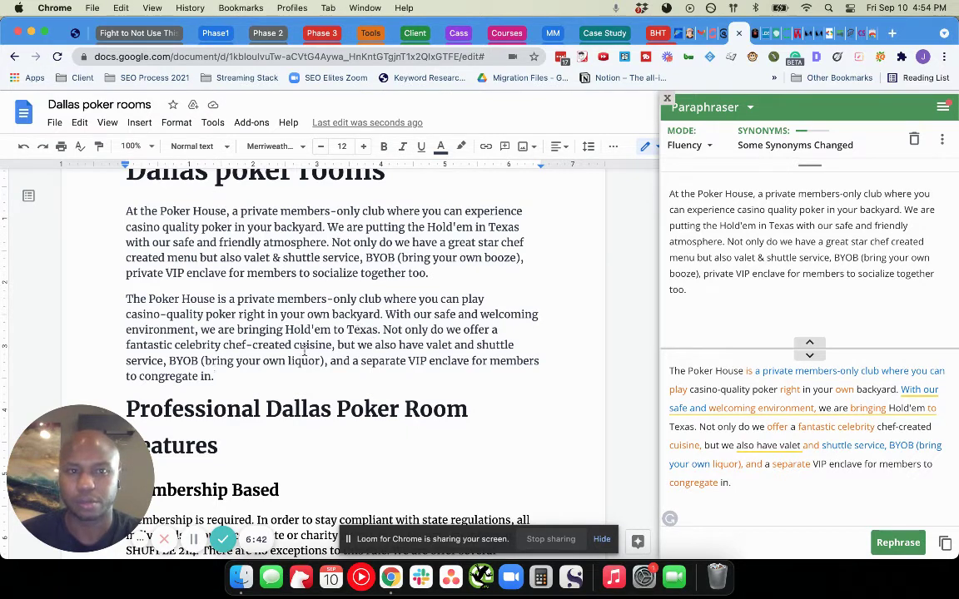
View QuillBot's other tools, and delete the pasted paraphrase and its empty line below the introduction.
click(729, 109)
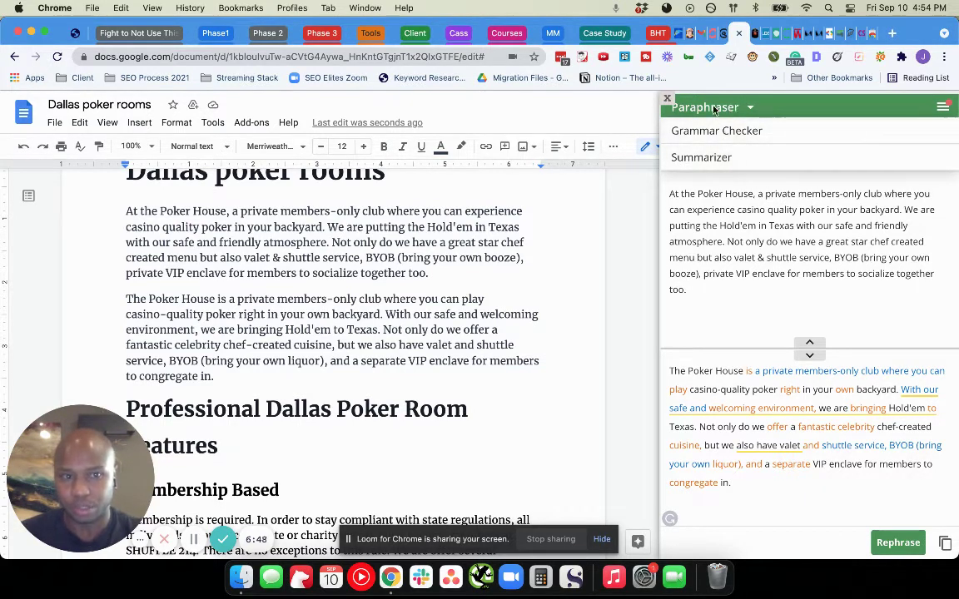
click(225, 373)
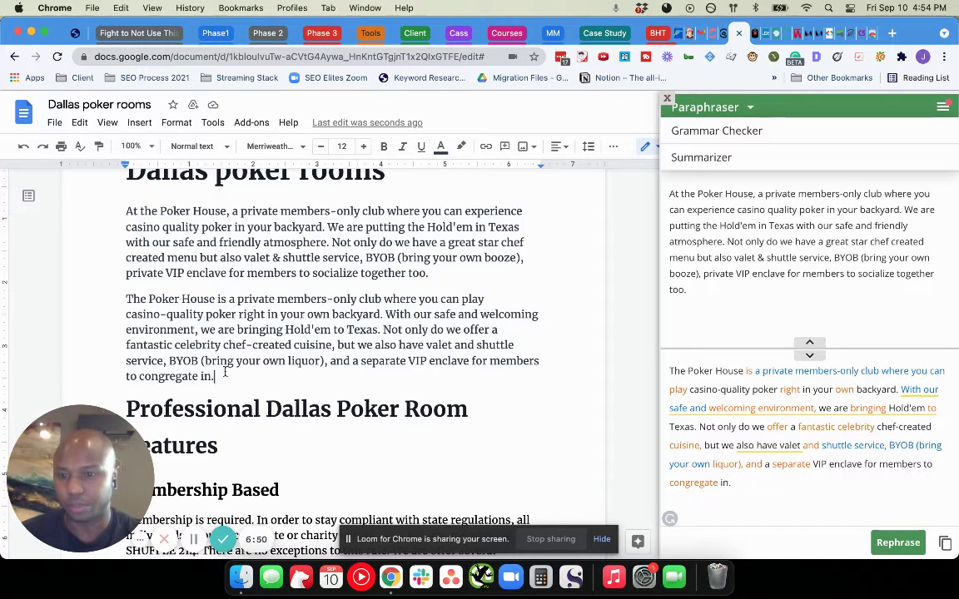
drag(216, 376, 82, 301)
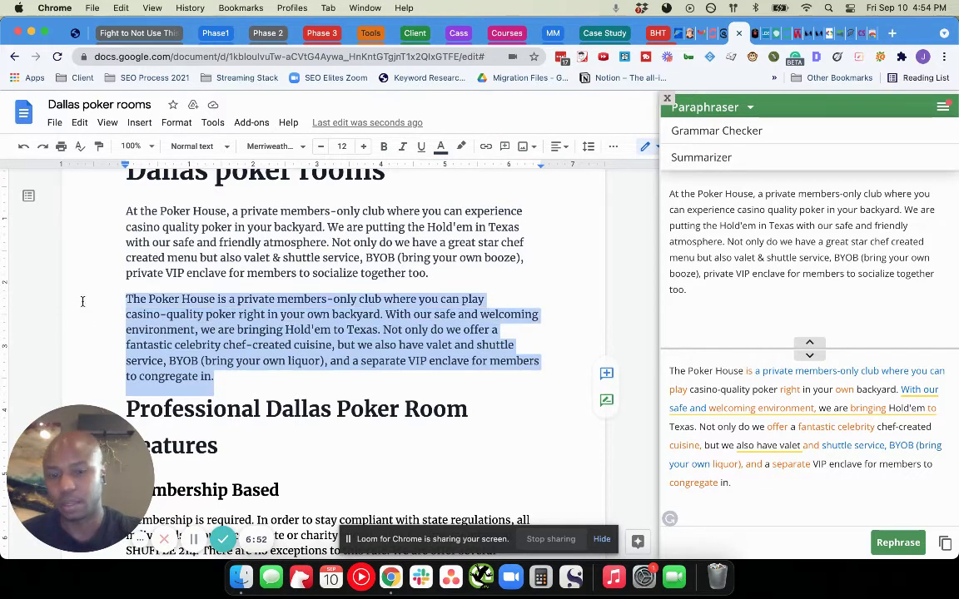
key(BackSpace)
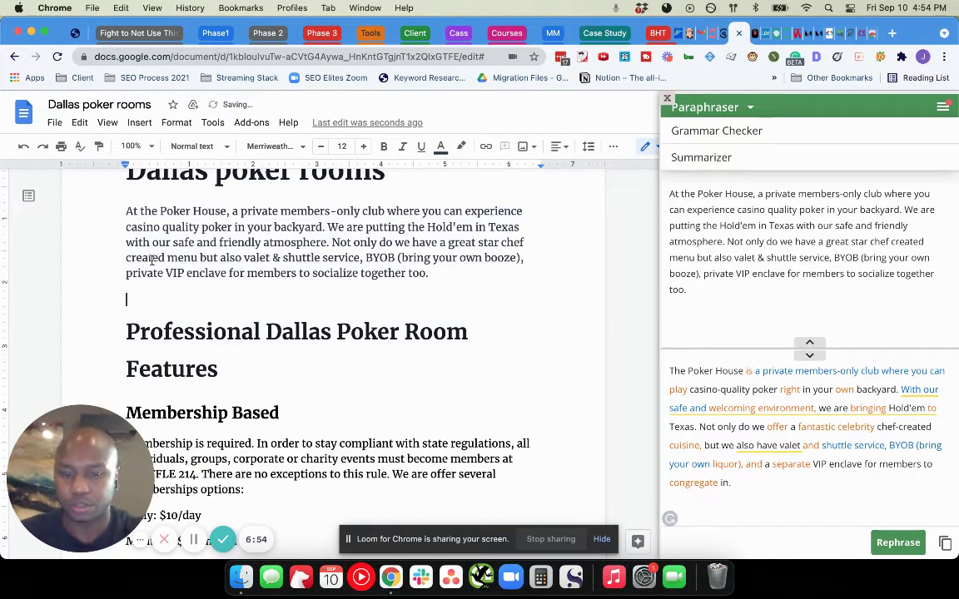
key(BackSpace)
Look through the draft's opening sections, close the QuillBot sidebar and check Surfer's content score explanation.
scroll(324, 299, down, 2)
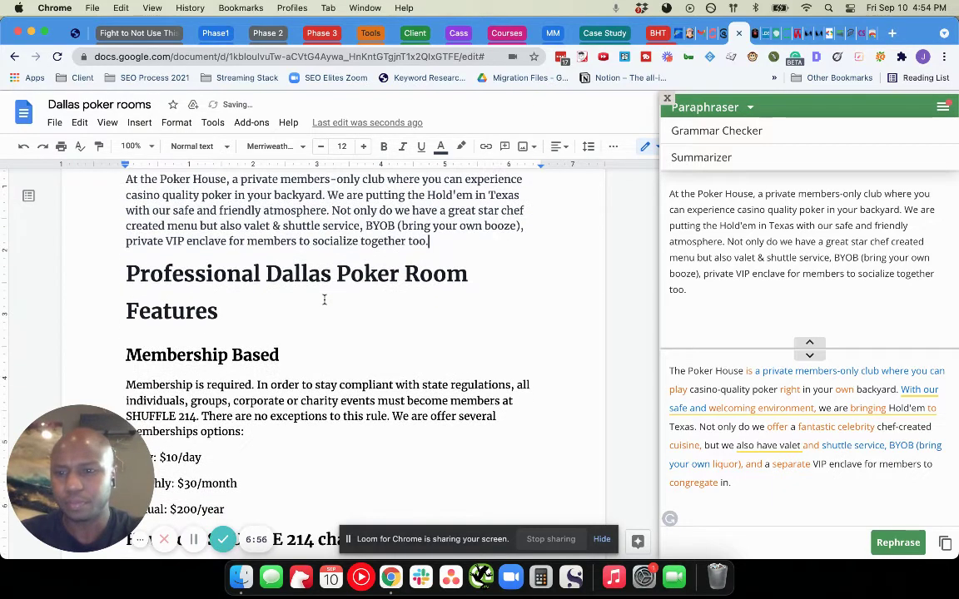
scroll(325, 300, down, 5)
scroll(324, 300, up, 8)
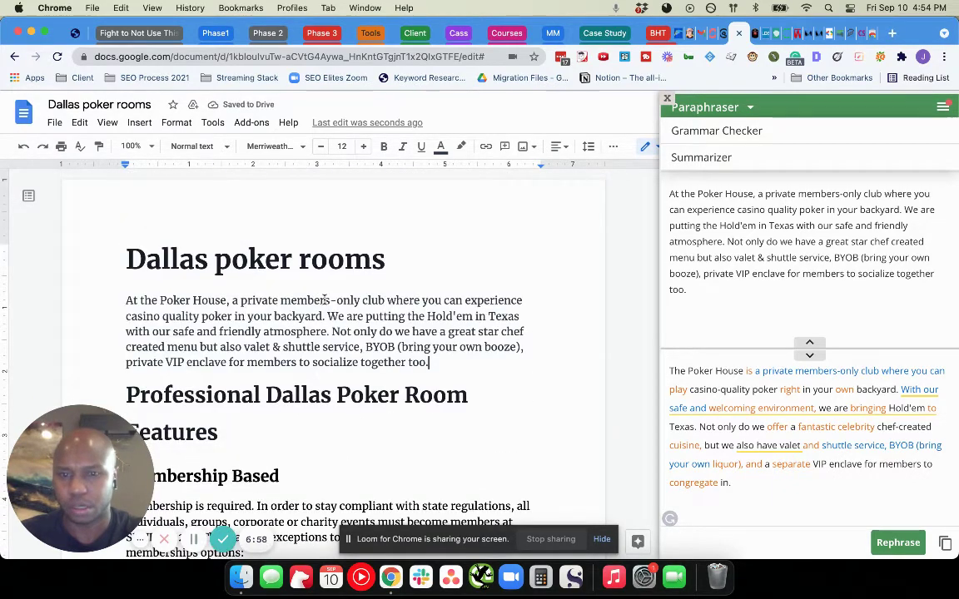
scroll(385, 311, down, 4)
scroll(384, 311, down, 3)
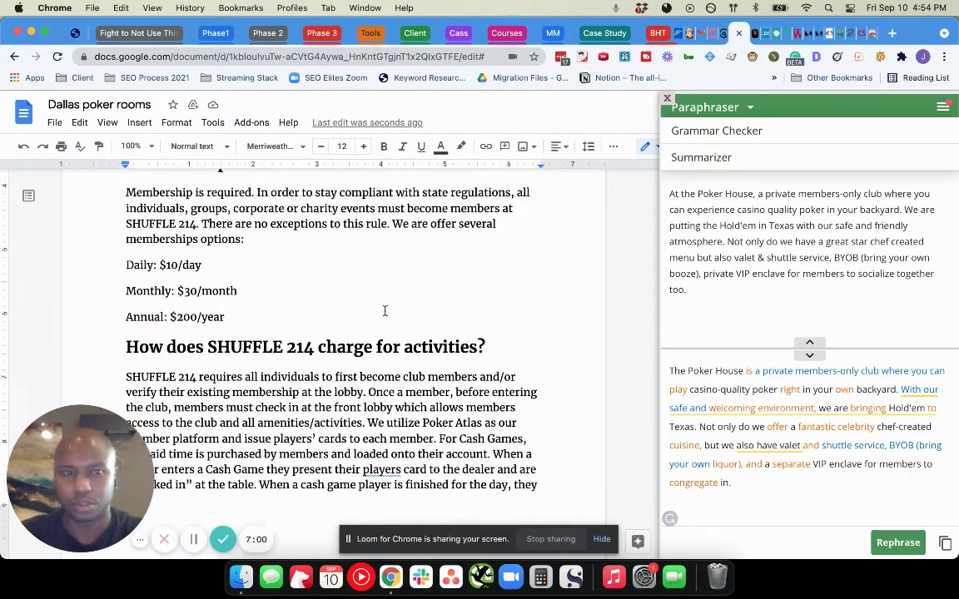
scroll(384, 311, down, 1)
click(667, 99)
mouse_move(827, 341)
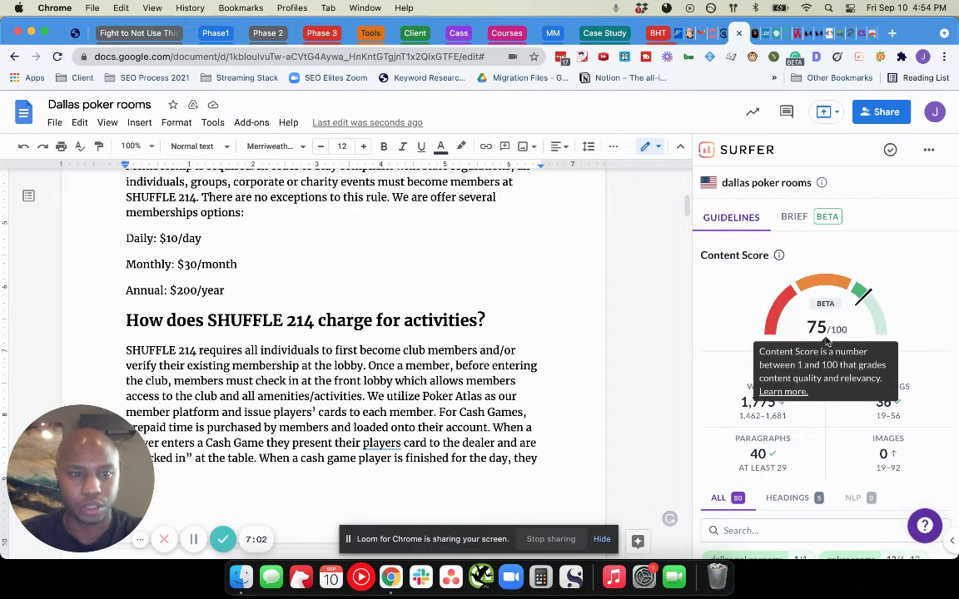
Examine Surfer's brief for the draft, including the outline builder, competitors, and topics and questions.
click(794, 216)
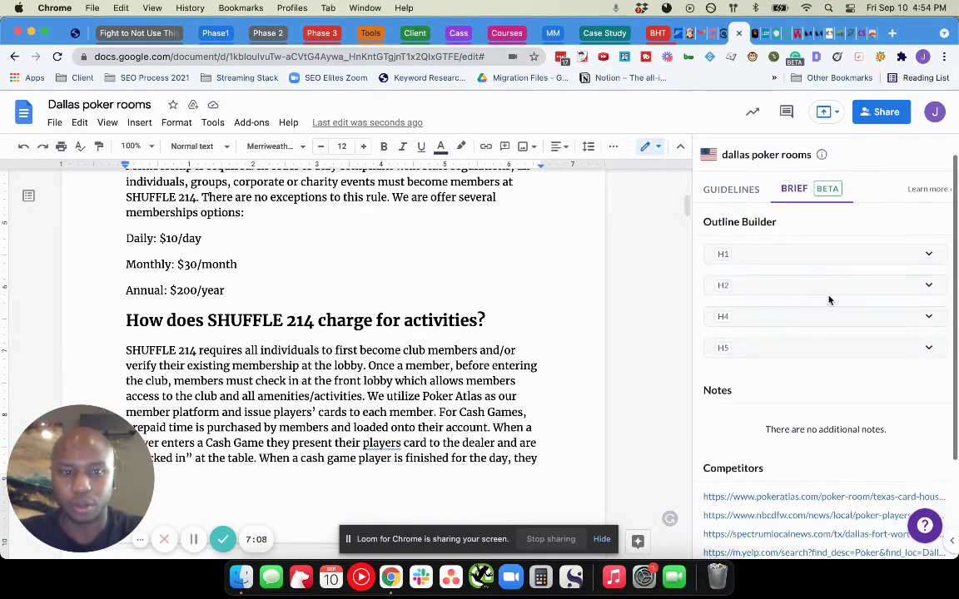
scroll(828, 288, down, 1)
scroll(829, 300, down, 4)
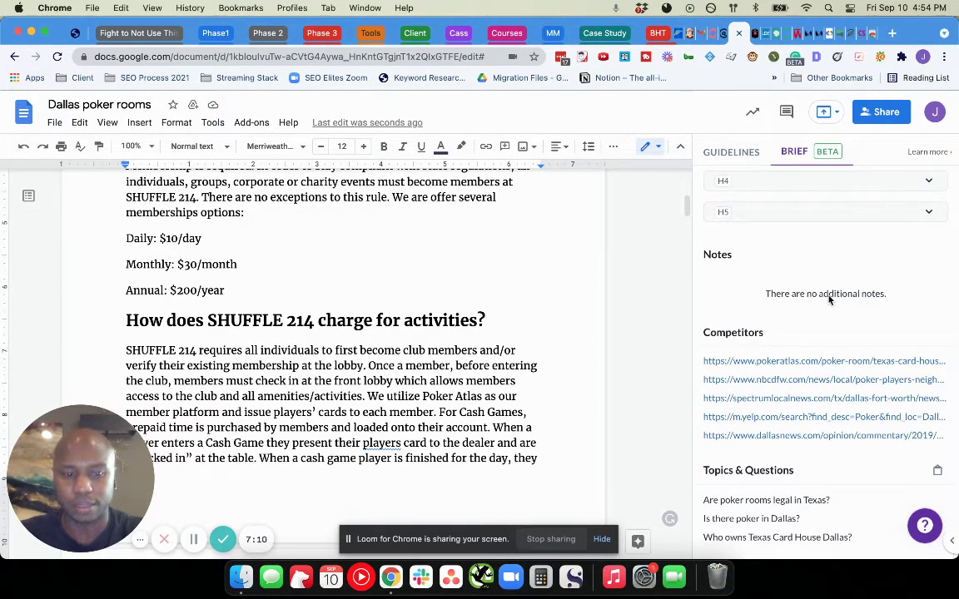
scroll(829, 299, up, 5)
scroll(820, 342, down, 5)
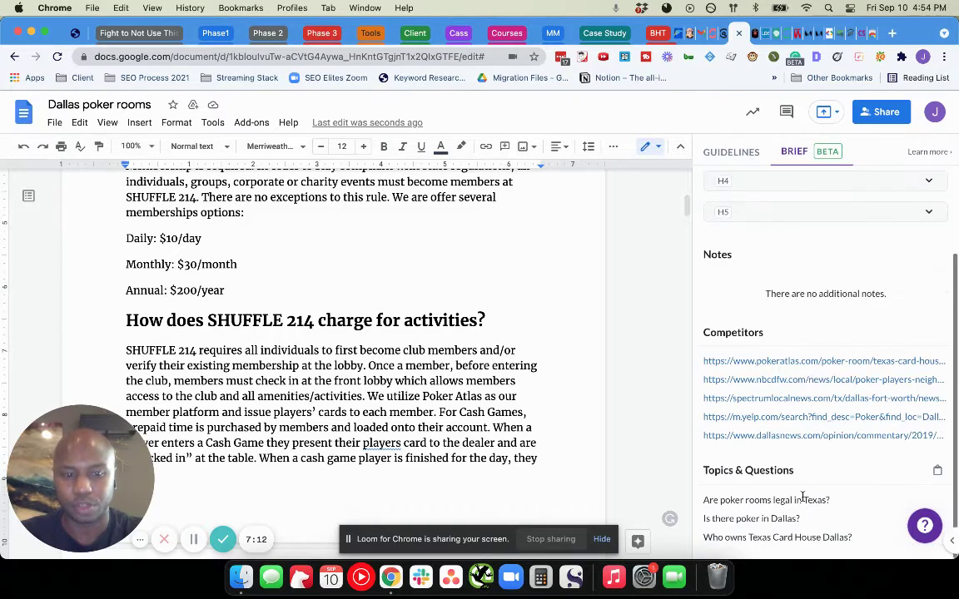
Copy Surfer's three suggested questions under Topics & Questions, paste them at the end of the draft and make them bold.
drag(860, 537, 686, 489)
key(super+c)
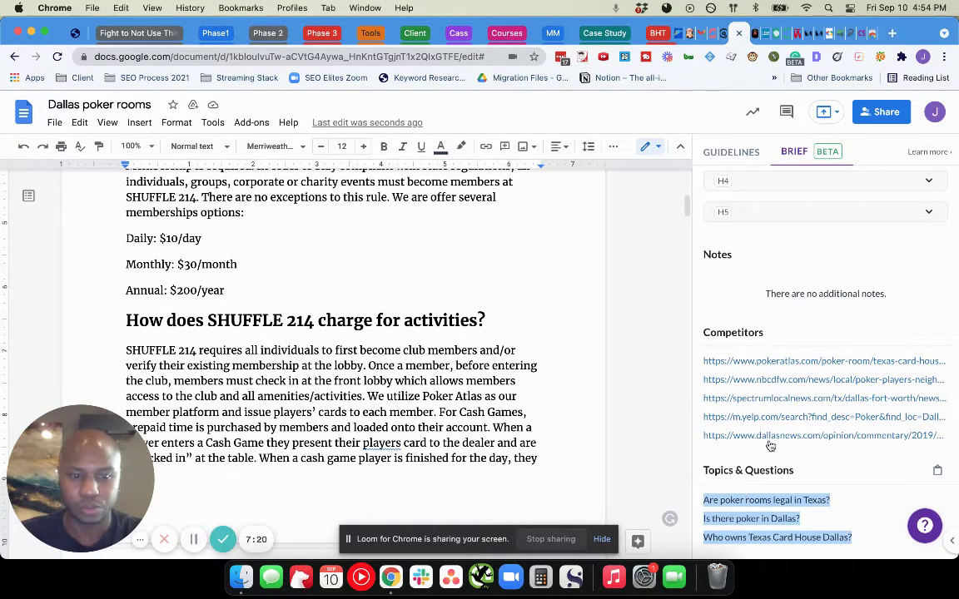
scroll(440, 277, down, 15)
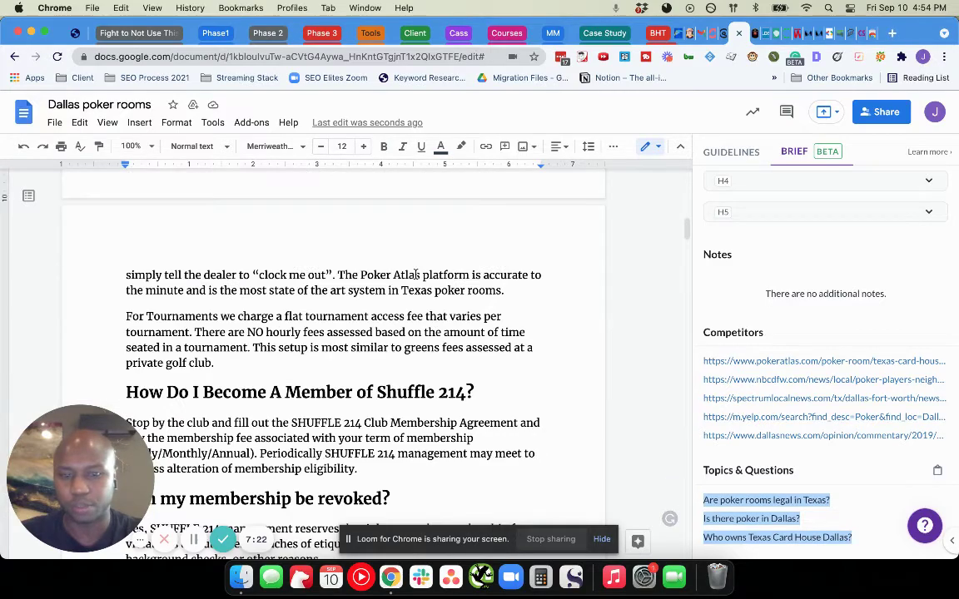
scroll(380, 321, down, 20)
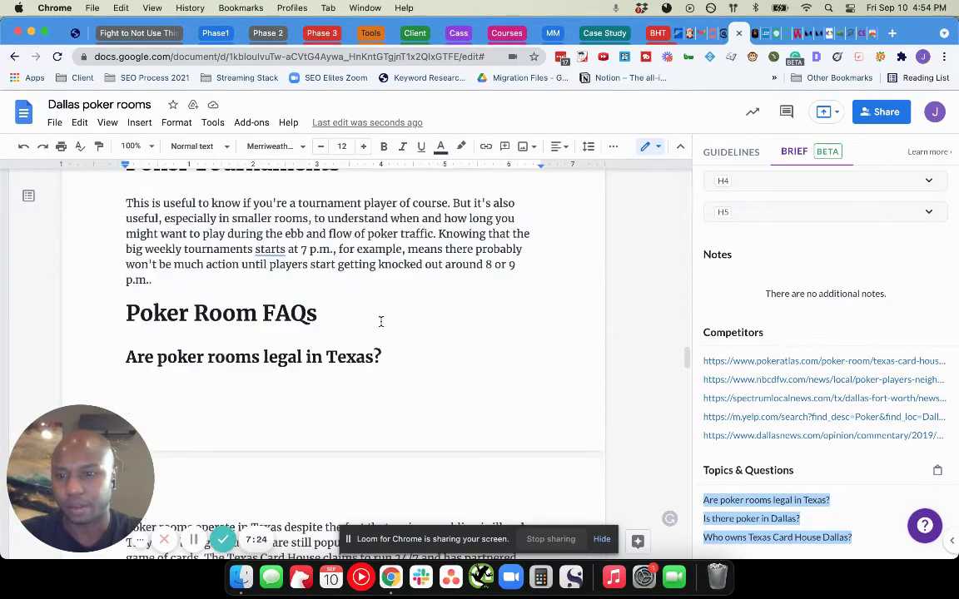
scroll(381, 321, down, 8)
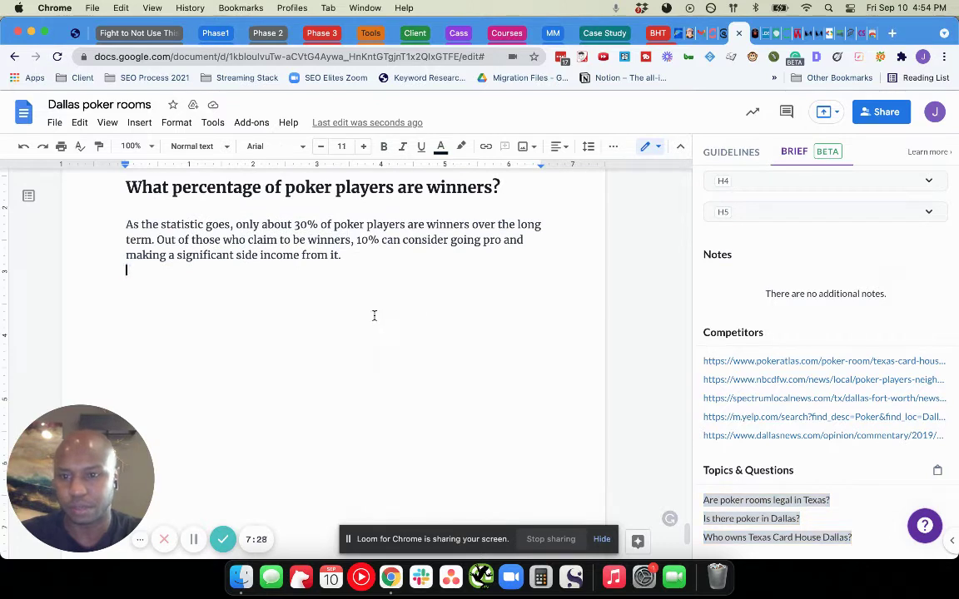
key(Return)
key(super+v)
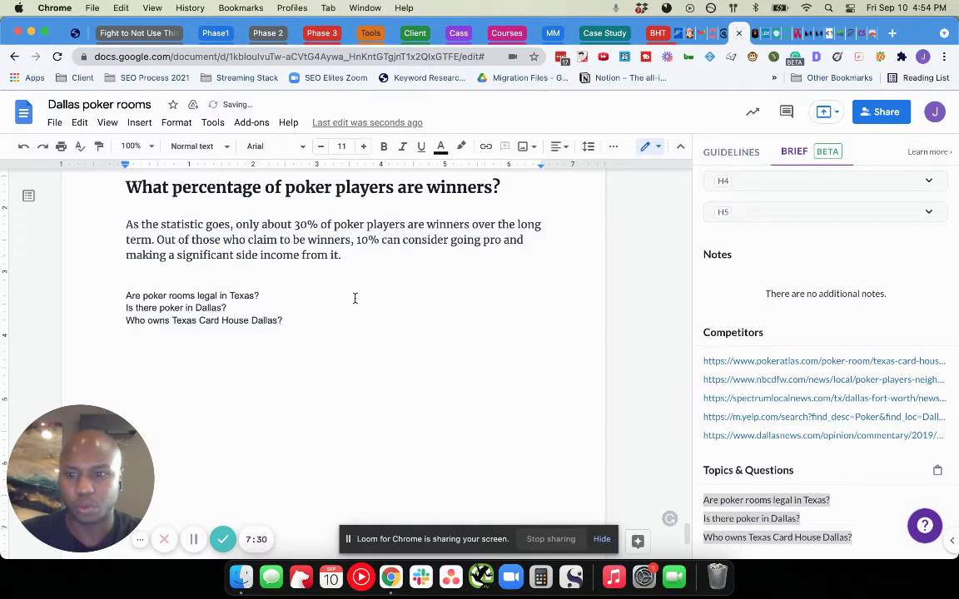
drag(285, 319, 107, 285)
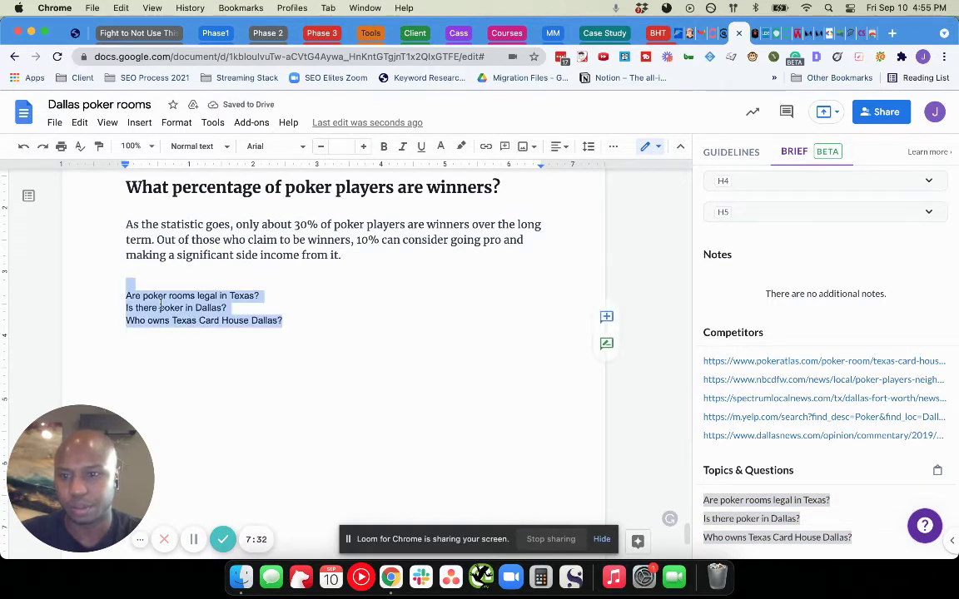
key(super+b)
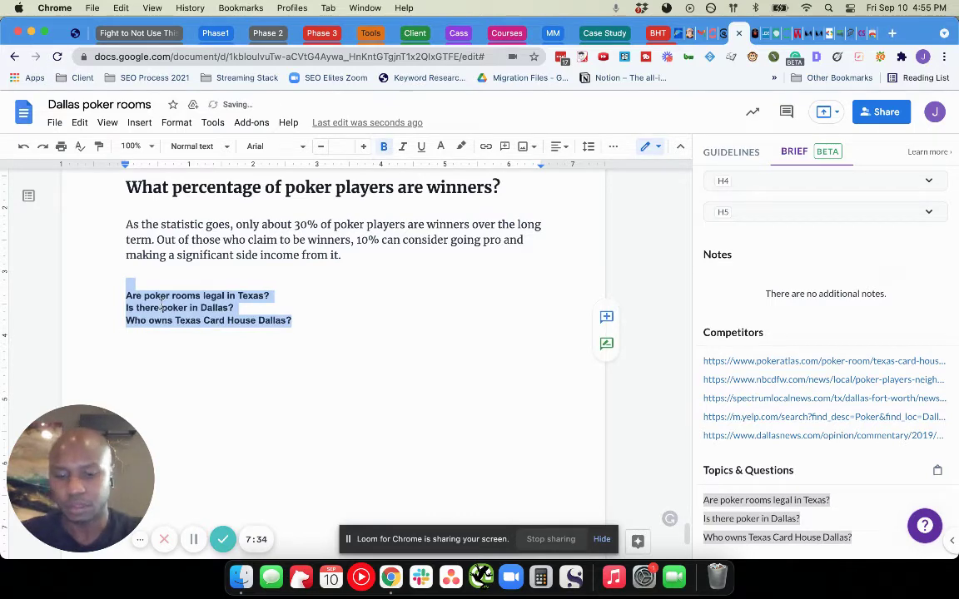
Remove the bold from the three pasted questions at the end of the draft and format them as Heading 2.
key(super+b)
click(178, 145)
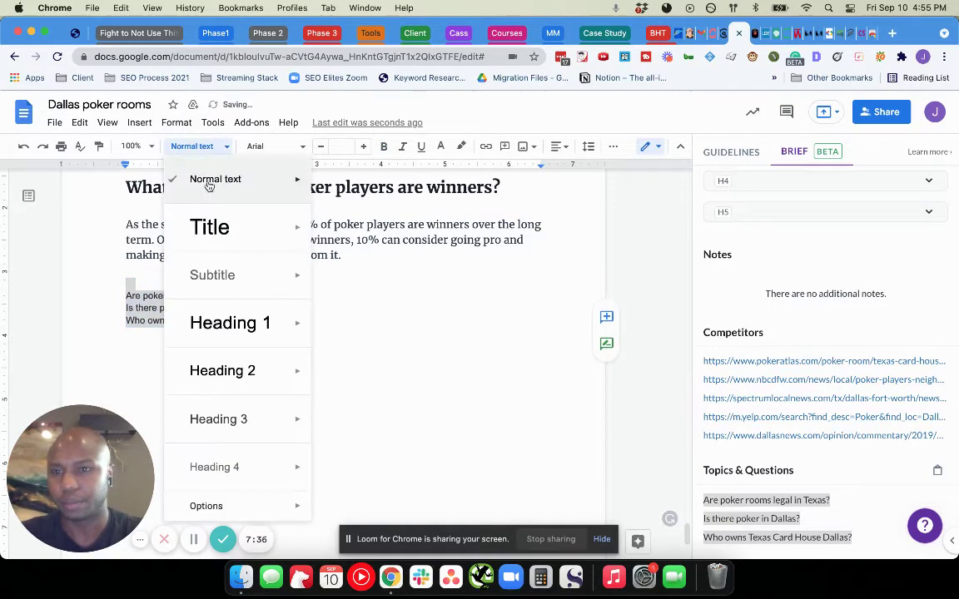
click(223, 372)
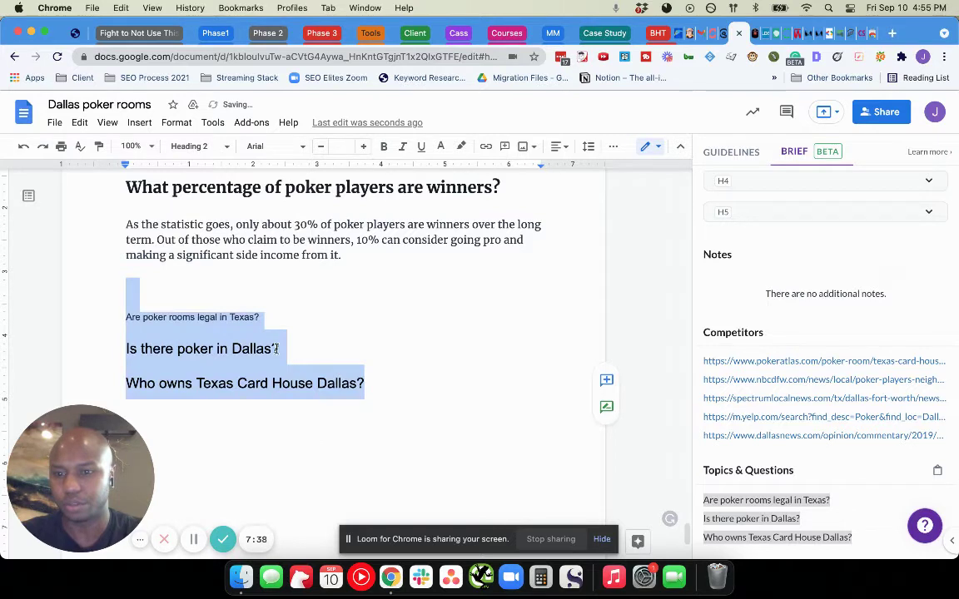
Try to make "Are poker rooms legal in Texas?" match the other questions by resetting it to Normal text and reapplying Heading 2.
click(234, 310)
triple_click(253, 317)
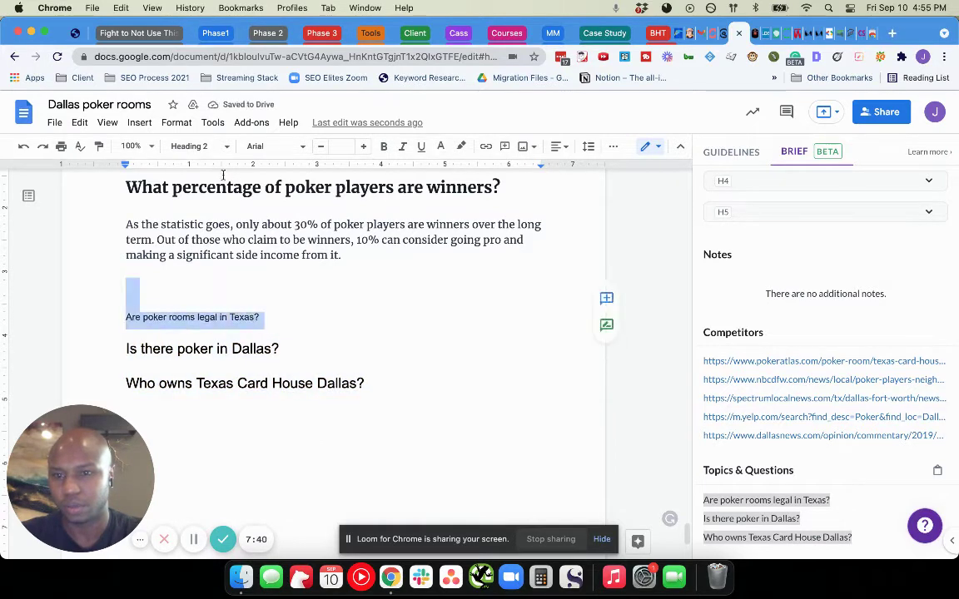
click(251, 316)
triple_click(258, 316)
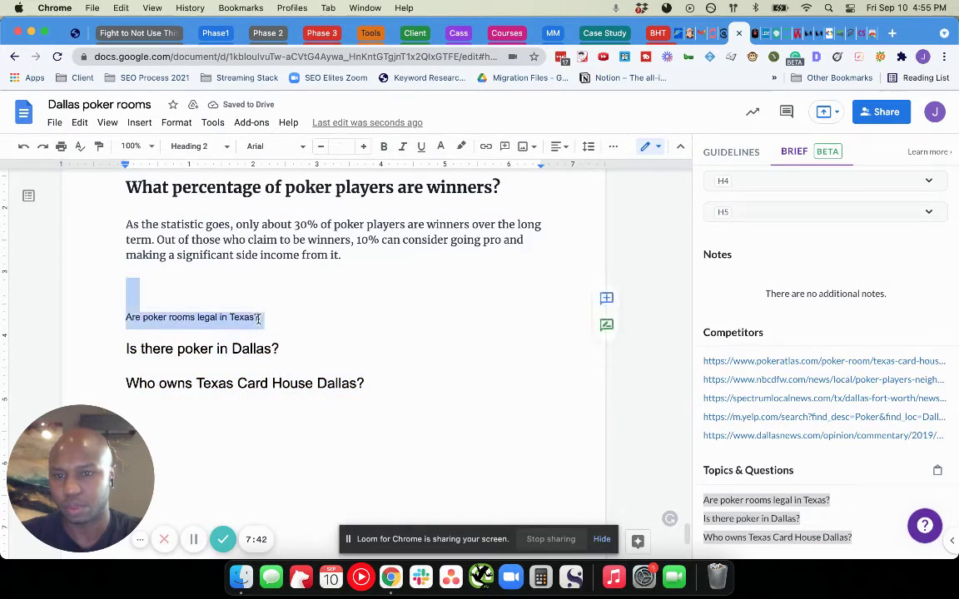
click(314, 352)
triple_click(249, 317)
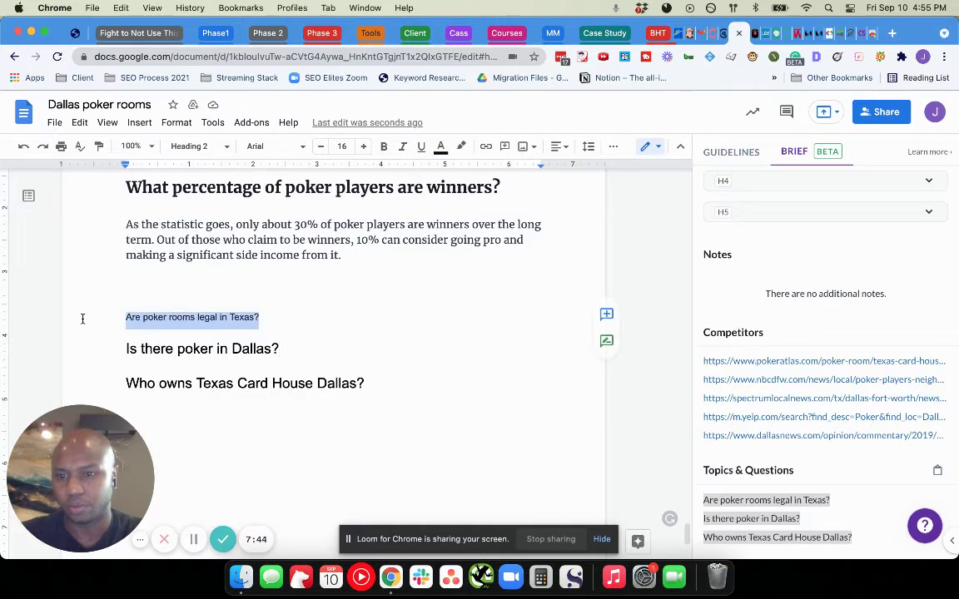
click(197, 146)
click(214, 179)
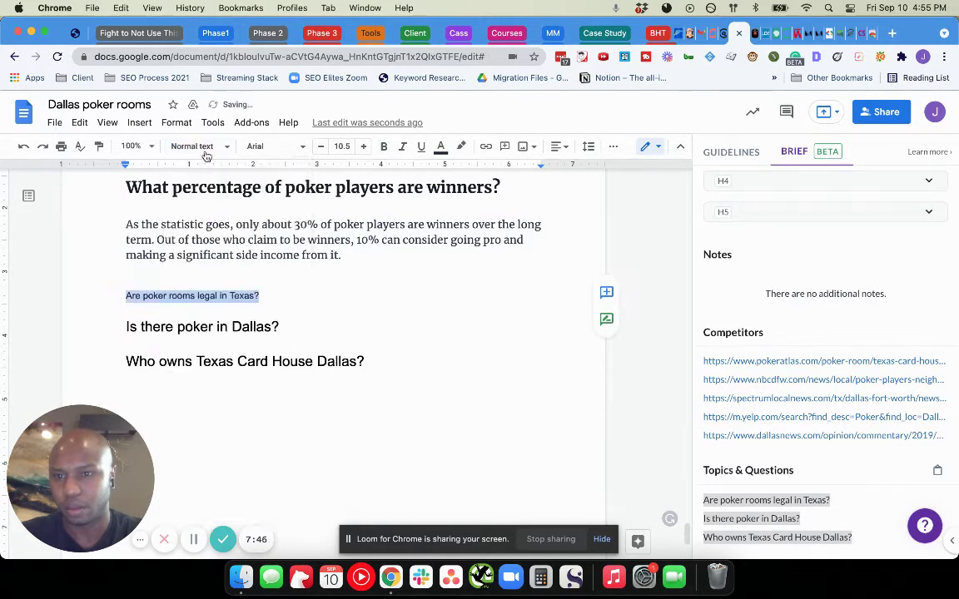
click(199, 147)
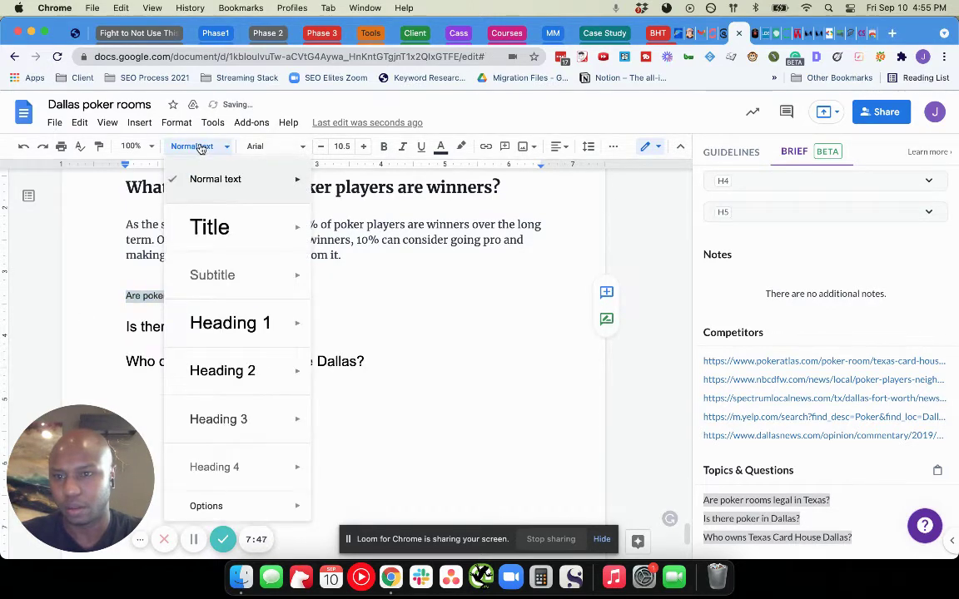
click(224, 371)
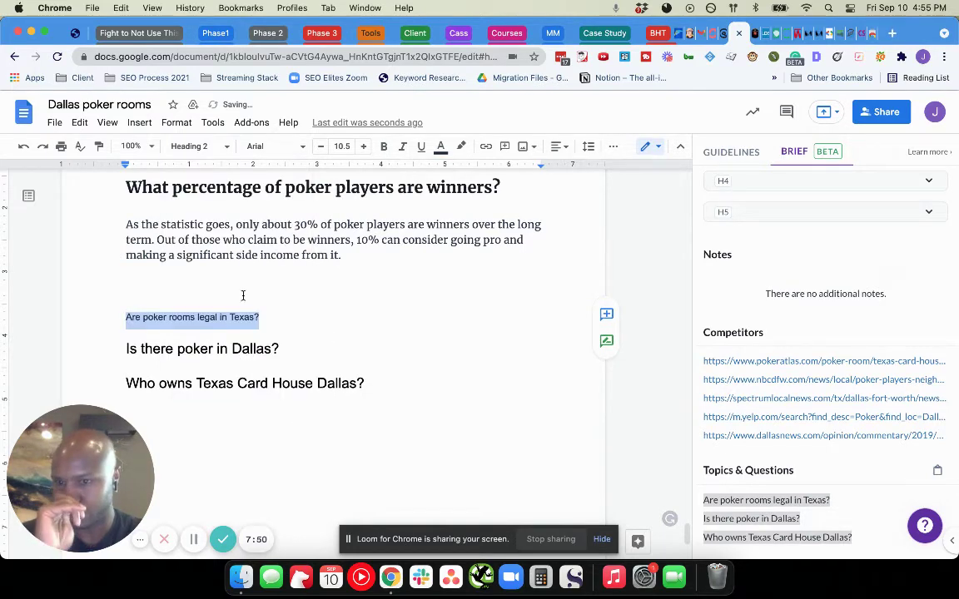
Put "Are poker rooms legal in Texas?" in its own paragraph, reset it to Normal text and reapply Heading 2.
click(130, 317)
text(\)
key(Return)
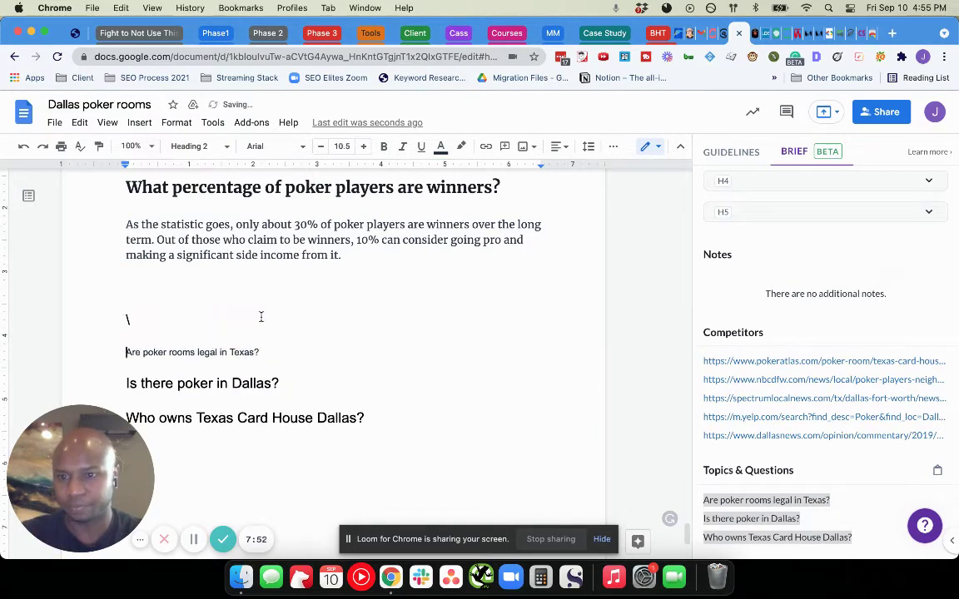
key(Return)
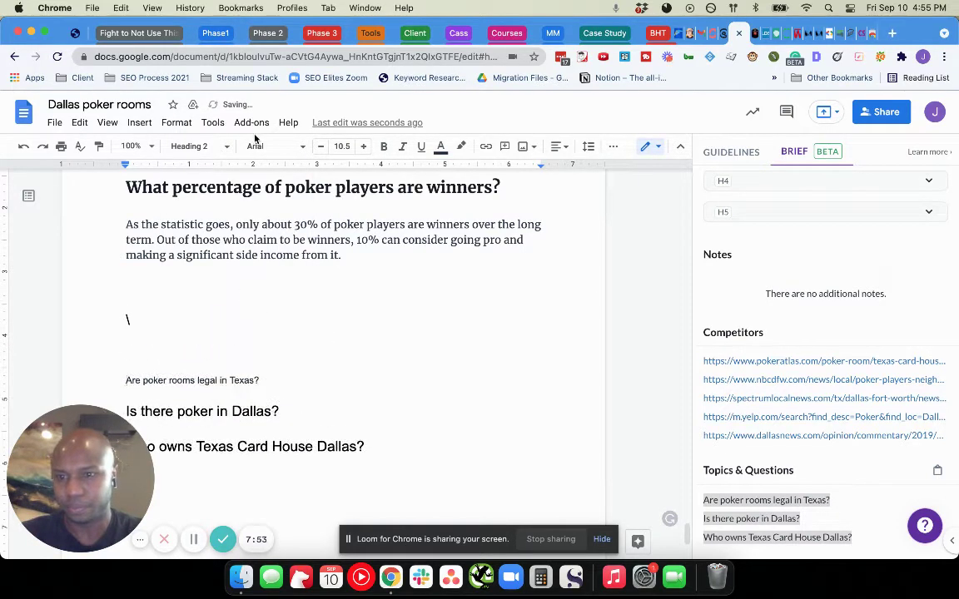
triple_click(221, 380)
click(200, 147)
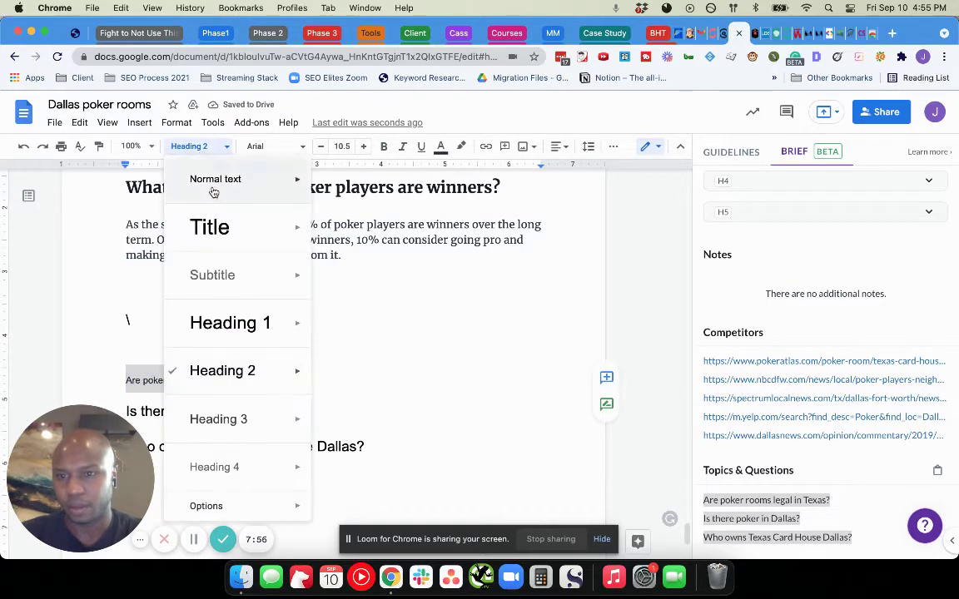
click(213, 180)
click(209, 148)
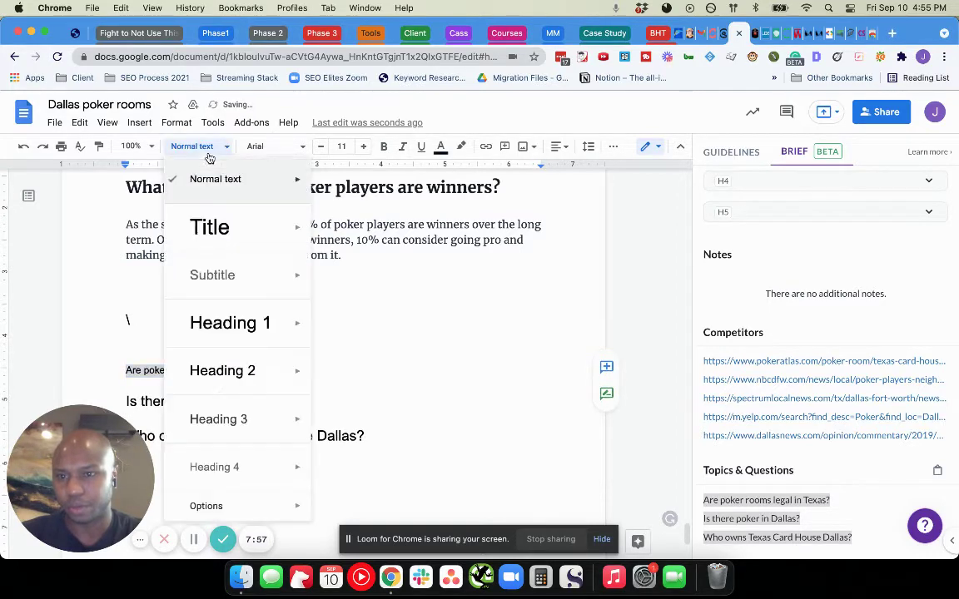
click(229, 374)
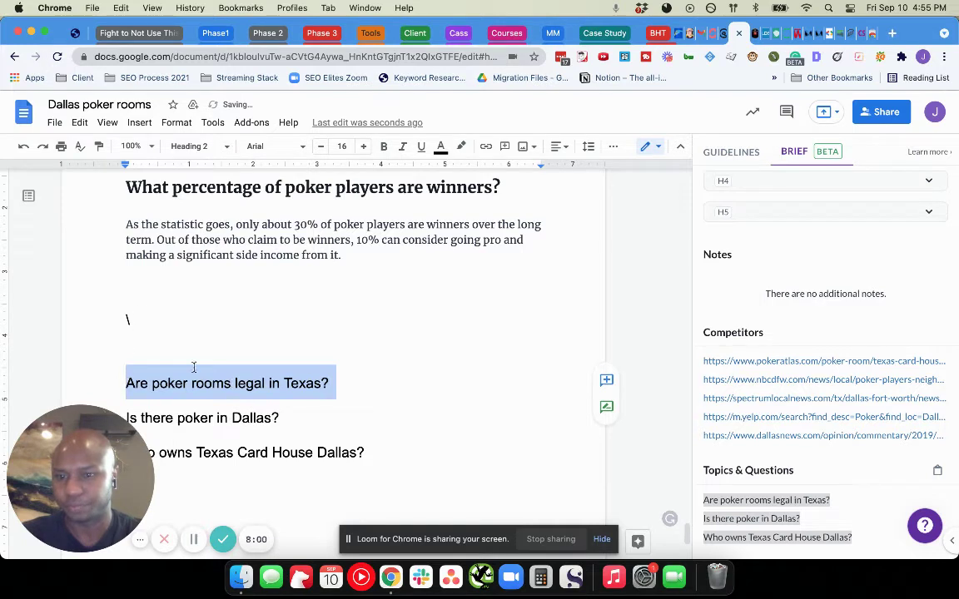
Delete the stray backslash and extra blank lines above the first pasted question.
key(Left)
key(BackSpace)
key(BackSpace)
key(BackSpace)
key(BackSpace)
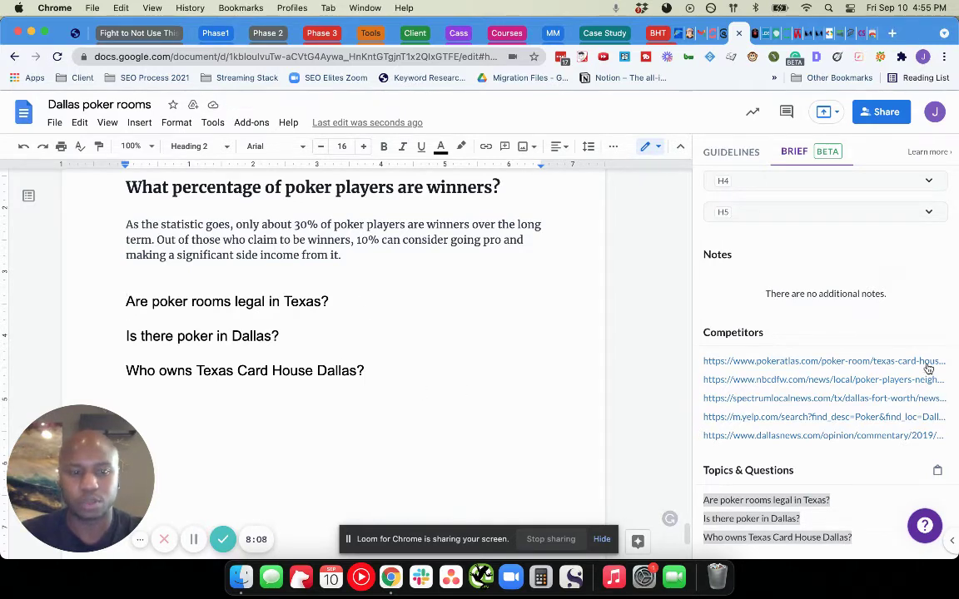
Read through the H1 suggestions in the outline builder of Surfer's brief and collapse them again.
scroll(878, 289, up, 3)
scroll(876, 292, down, 3)
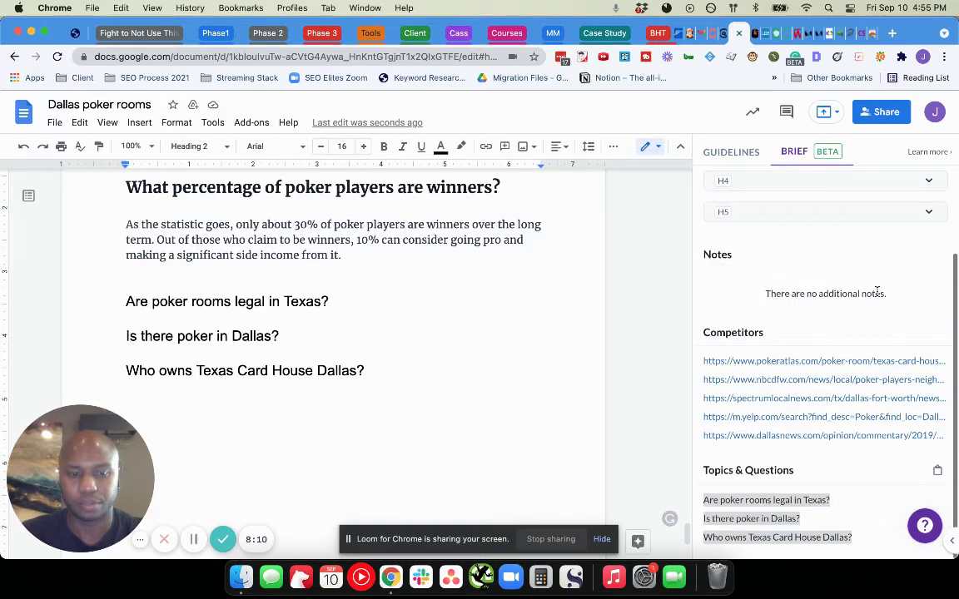
scroll(783, 387, up, 5)
click(753, 282)
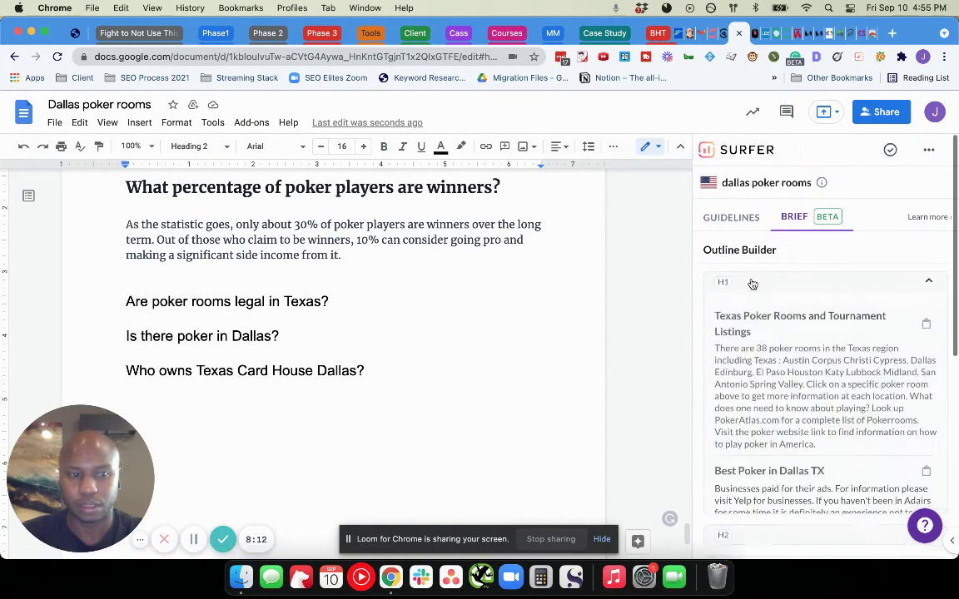
scroll(779, 356, down, 5)
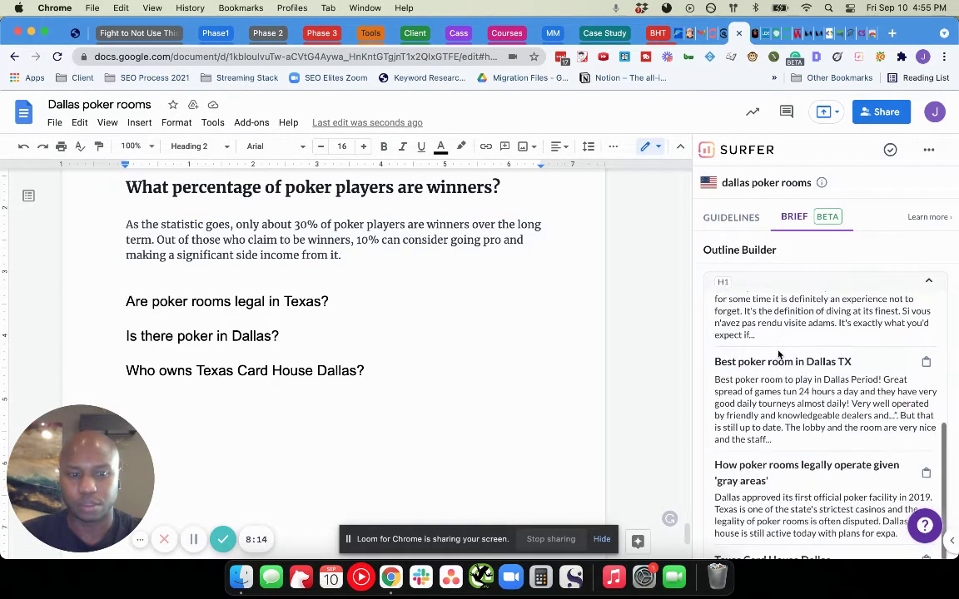
scroll(749, 366, down, 1)
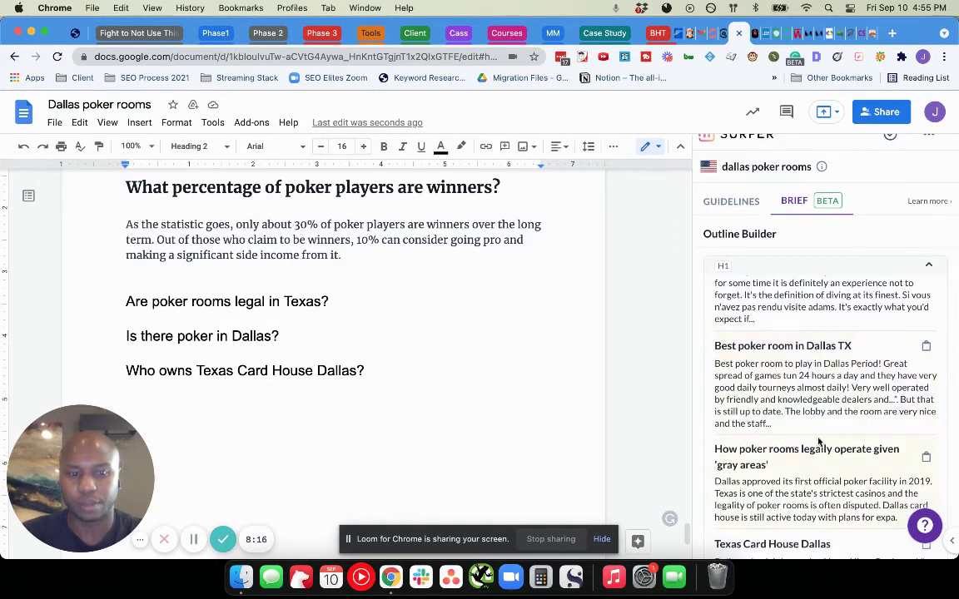
scroll(820, 441, down, 5)
scroll(818, 432, up, 10)
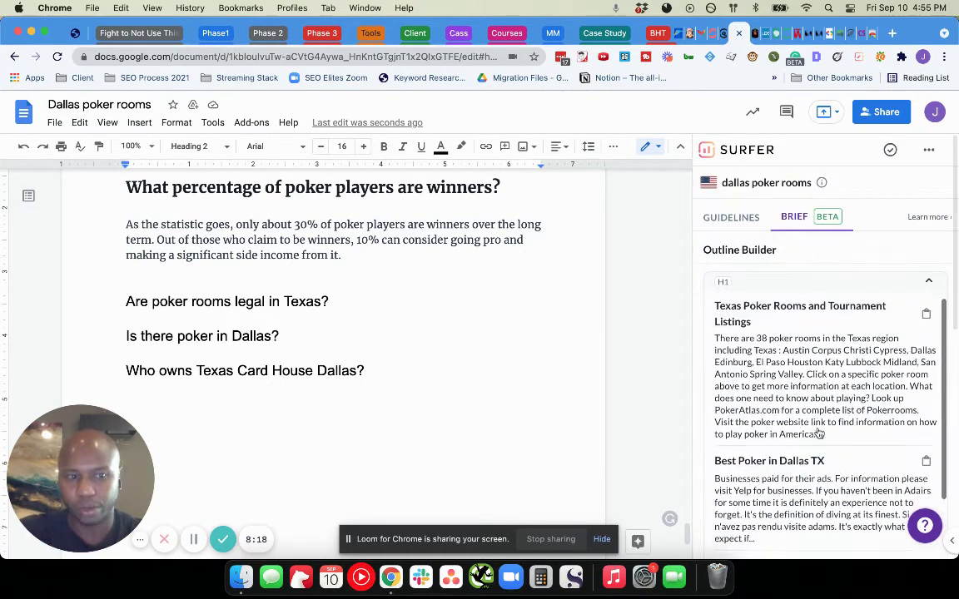
scroll(819, 433, up, 1)
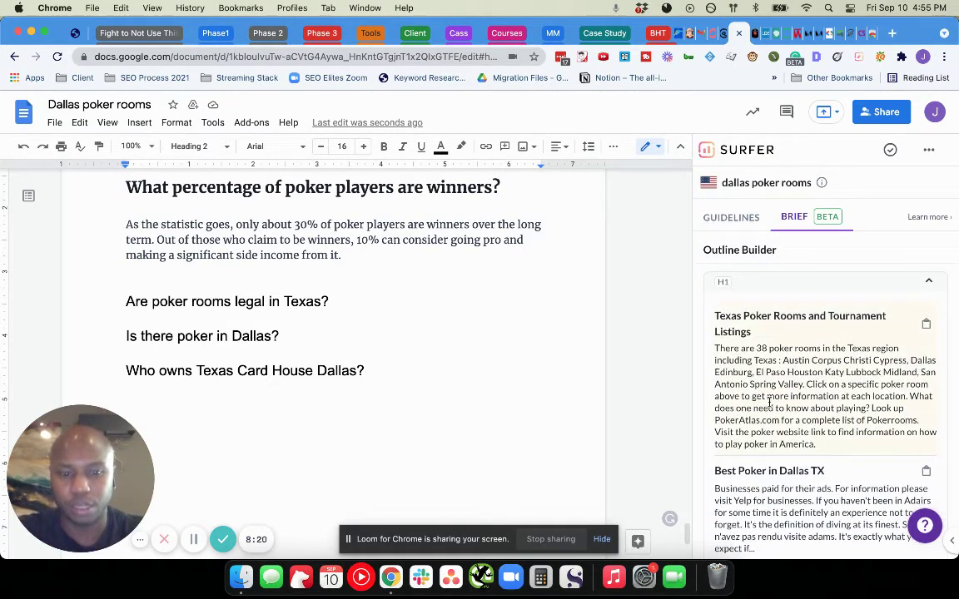
click(766, 285)
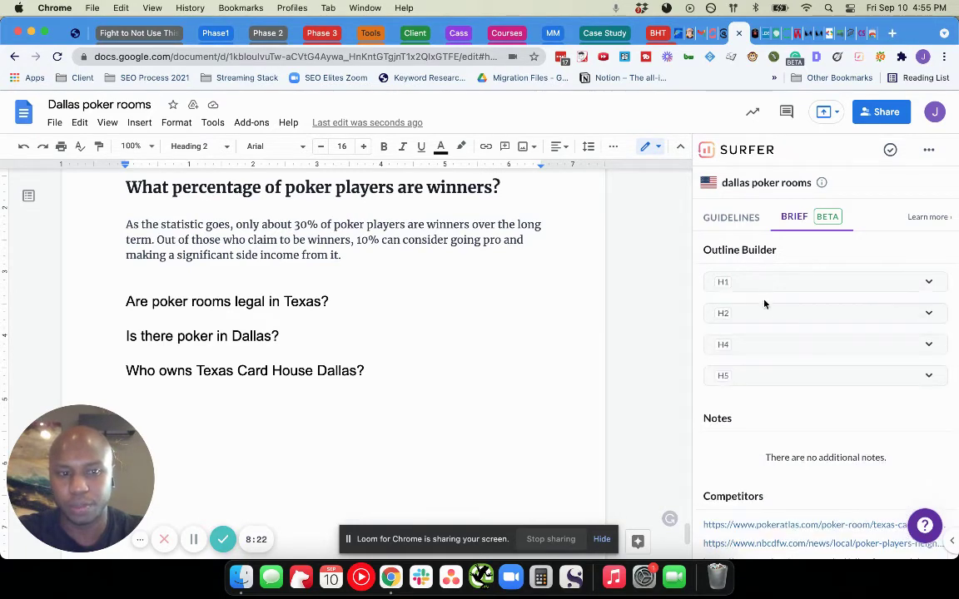
Read through the H2 suggestions in Surfer's outline builder and collapse them again.
click(765, 314)
scroll(779, 371, down, 5)
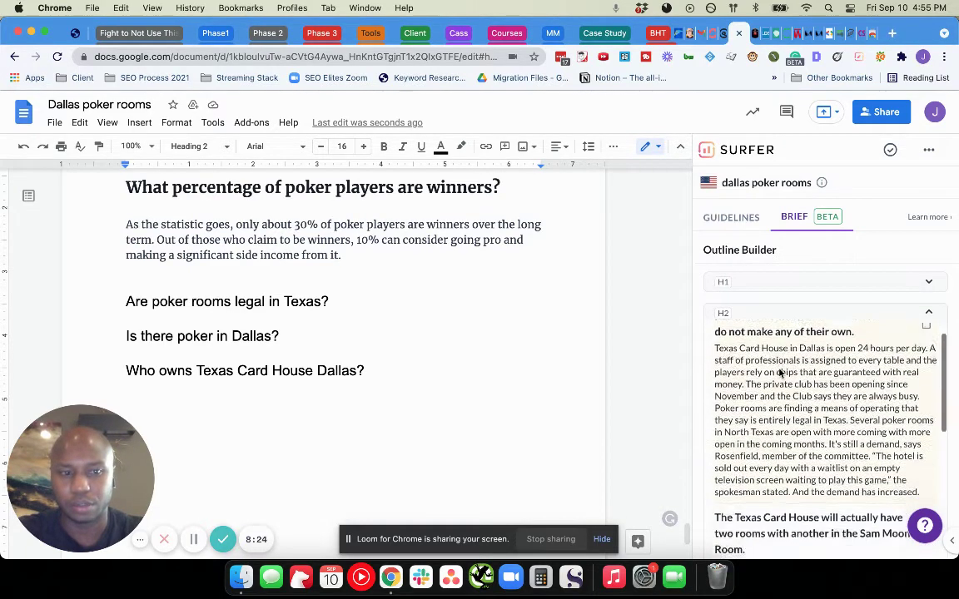
scroll(778, 370, up, 5)
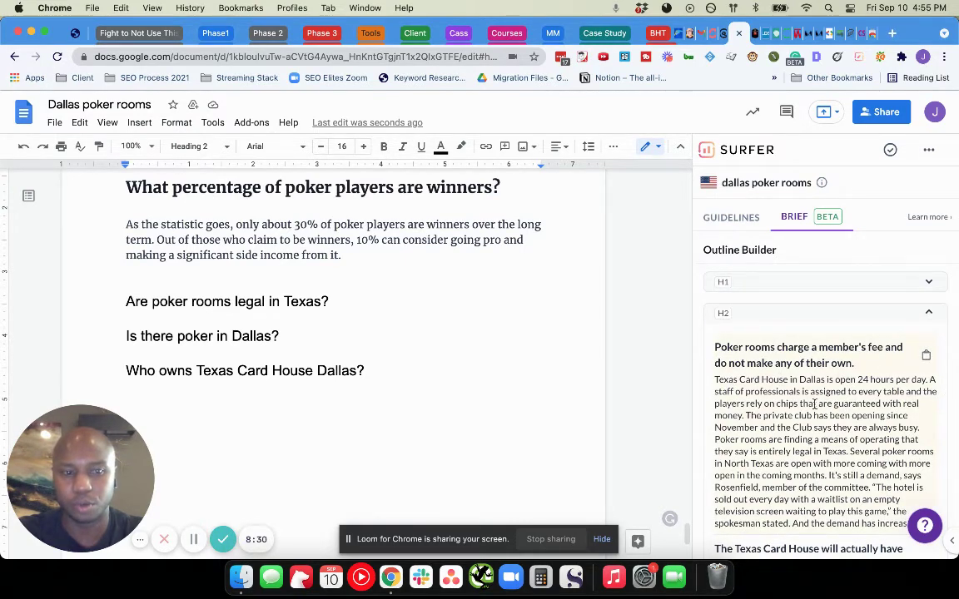
scroll(814, 405, down, 10)
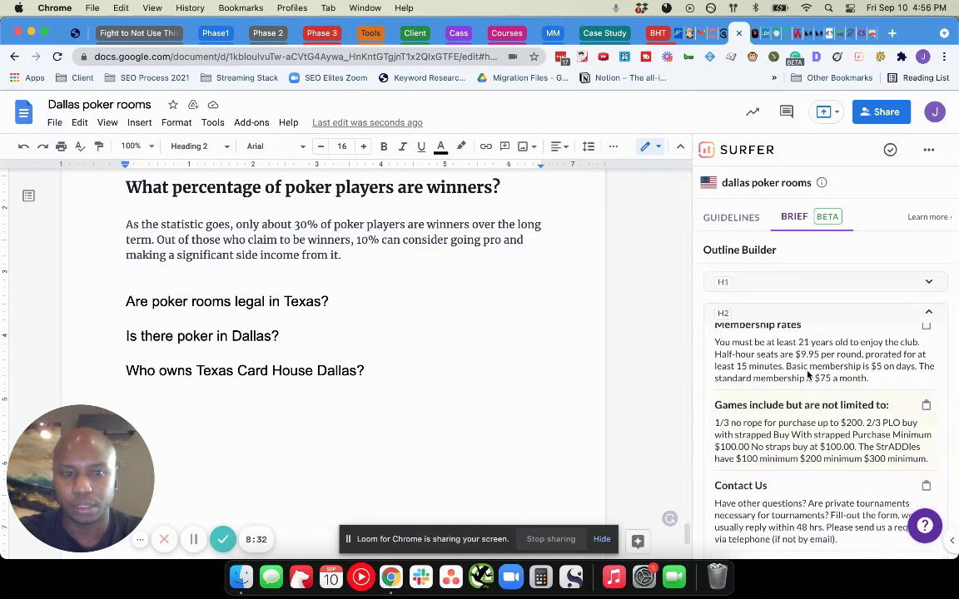
click(808, 313)
Check the H4 and H5 suggestions in Surfer's outline builder, then look over the competitors and topics and questions.
scroll(767, 289, down, 4)
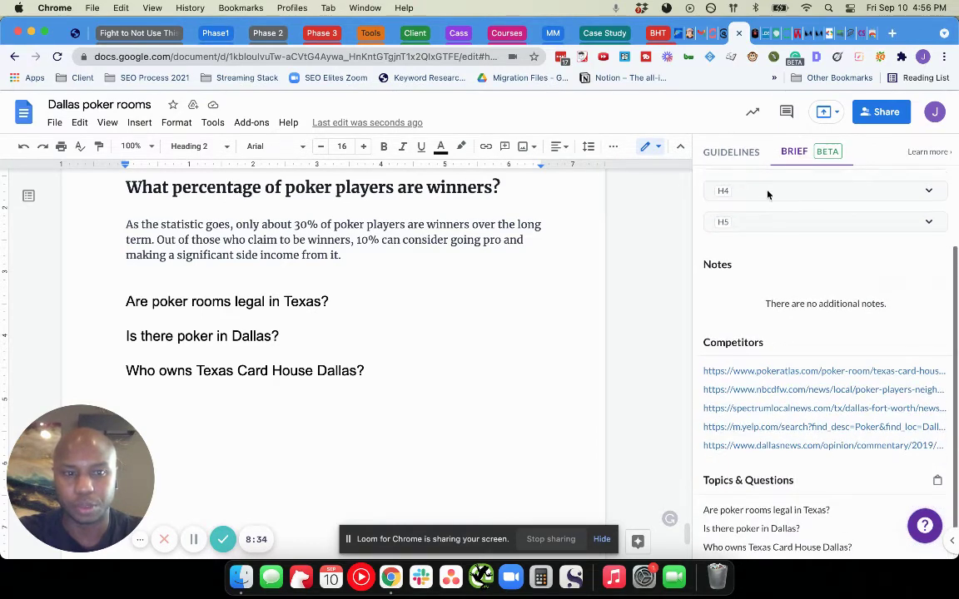
scroll(768, 194, up, 2)
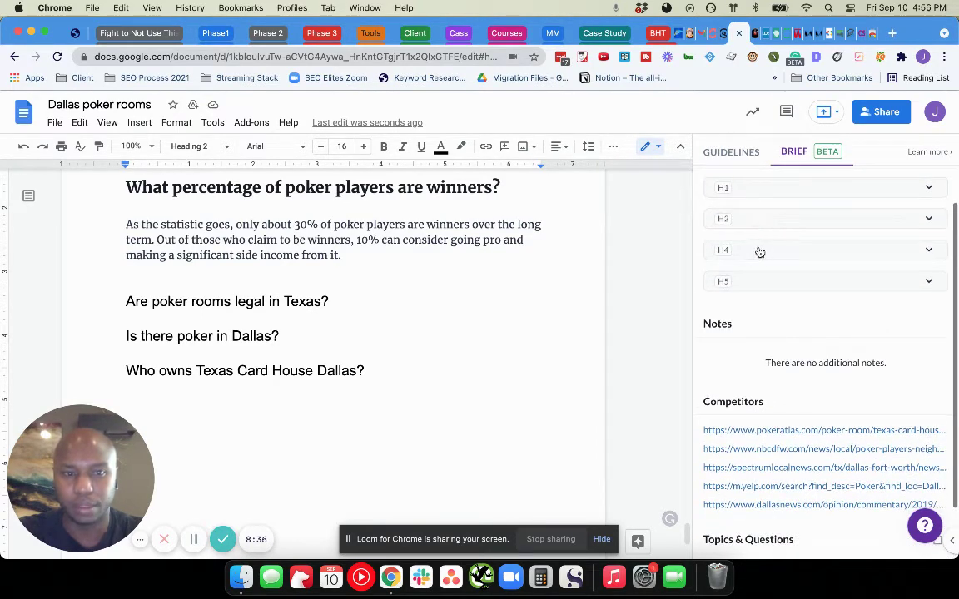
click(760, 255)
click(760, 281)
click(757, 258)
click(756, 258)
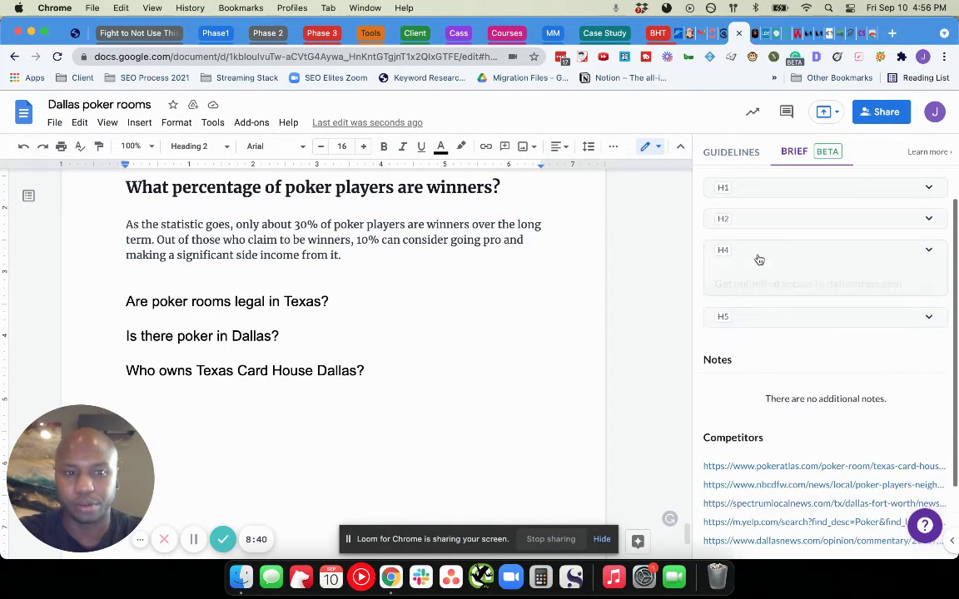
click(762, 280)
scroll(777, 361, down, 3)
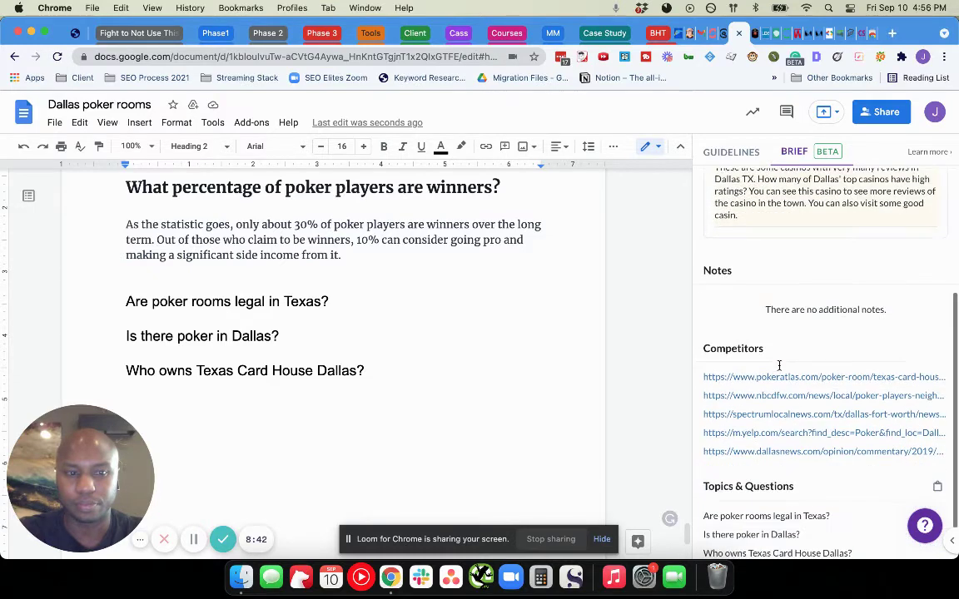
scroll(779, 364, up, 3)
click(763, 281)
scroll(760, 310, down, 2)
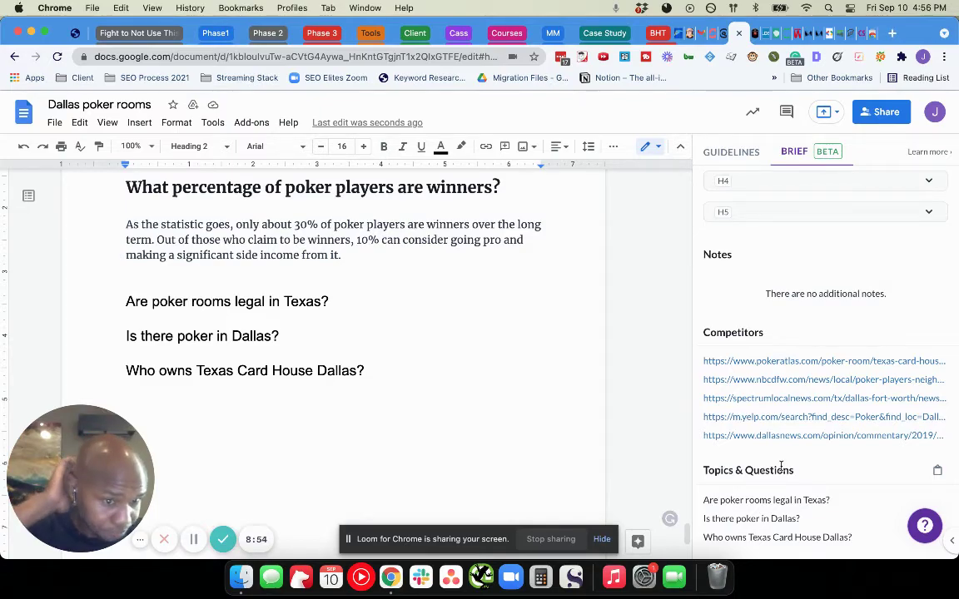
Return to Surfer's guidelines and check the content score and term suggestions while looking back through the draft.
scroll(562, 273, up, 4)
scroll(563, 273, up, 10)
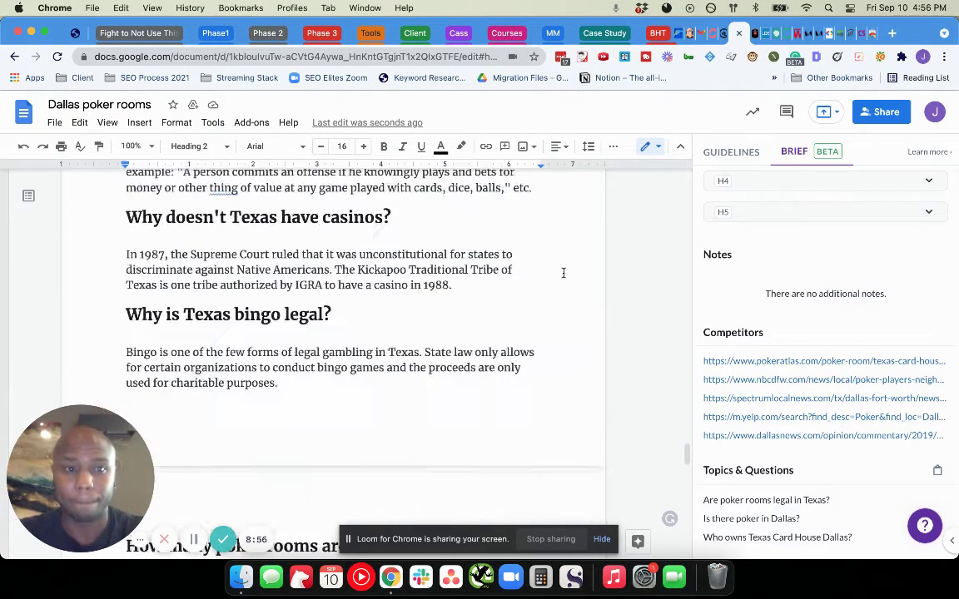
click(731, 153)
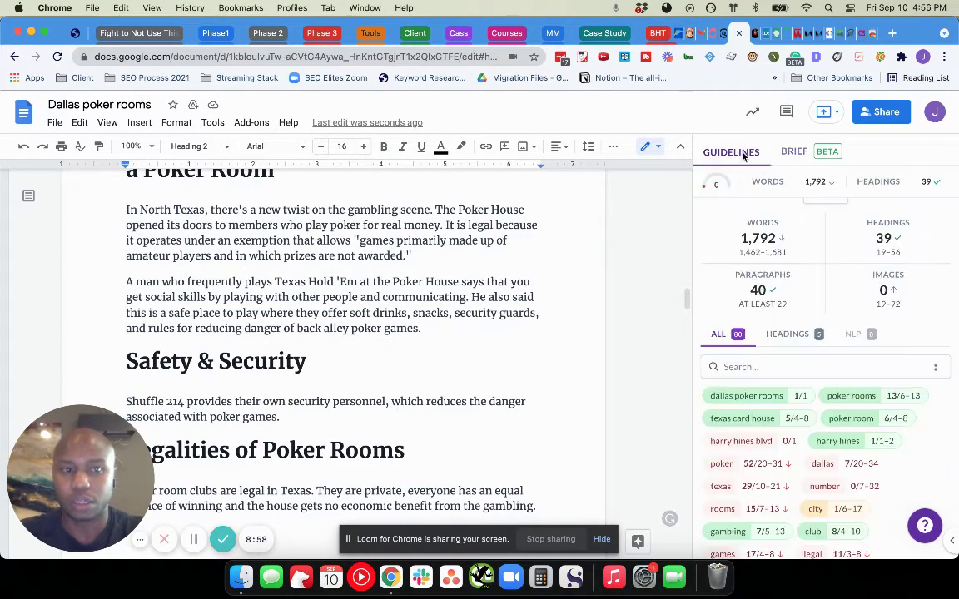
scroll(337, 401, down, 3)
scroll(337, 401, up, 10)
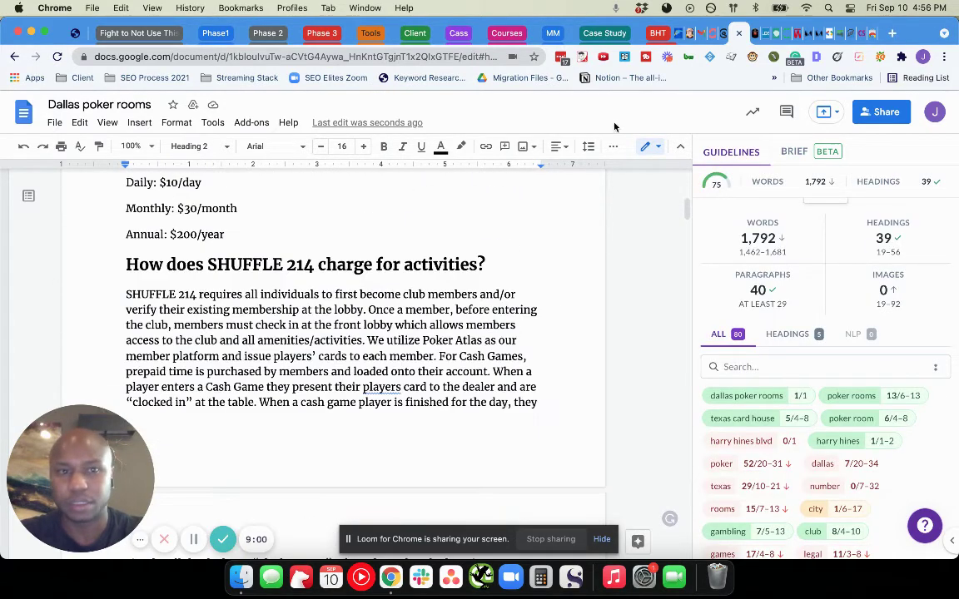
Switch to the WordPress post "Conversion Tracking for Affiliate Marketers" and look through its body, selecting the computer monitor image.
click(678, 33)
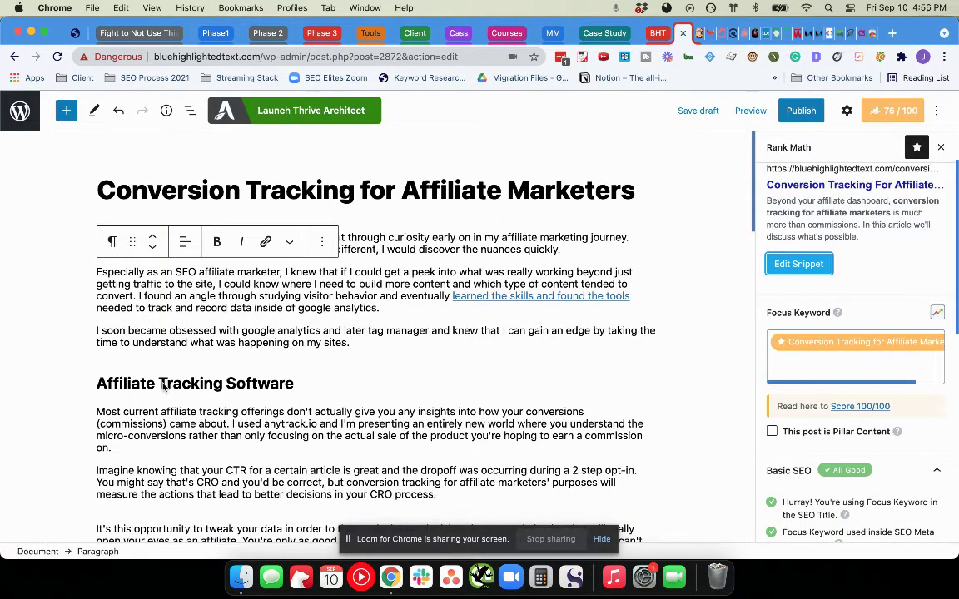
scroll(146, 441, down, 5)
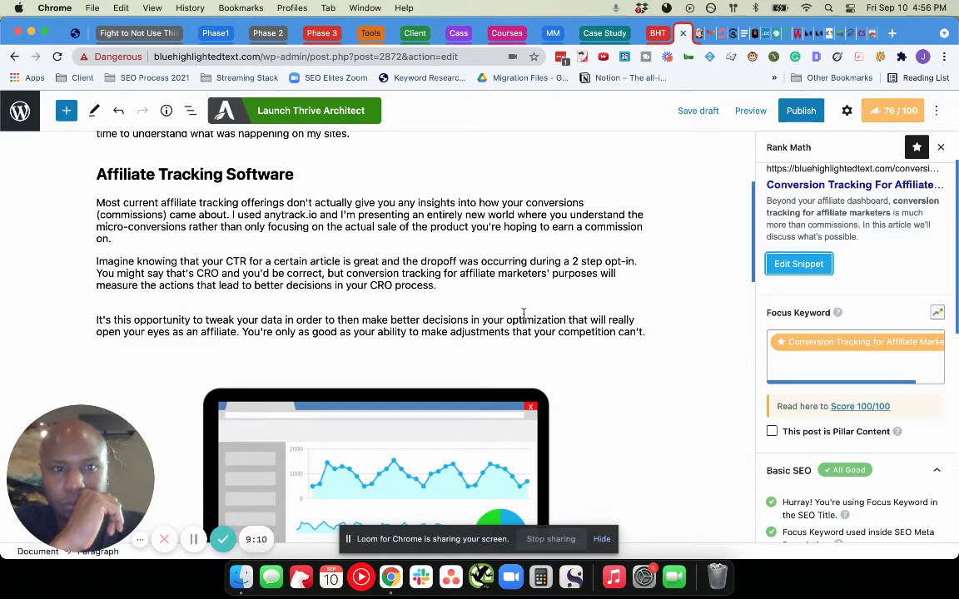
scroll(533, 241, down, 3)
click(507, 251)
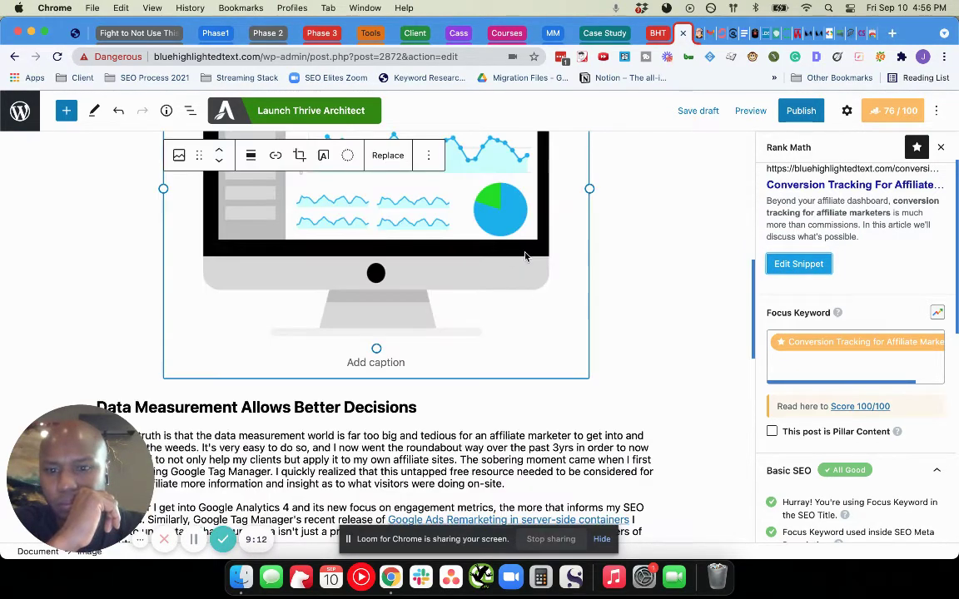
Return to the post's opening and inspect the link on "learned the skills and found the tools" in the second paragraph.
scroll(526, 252, up, 6)
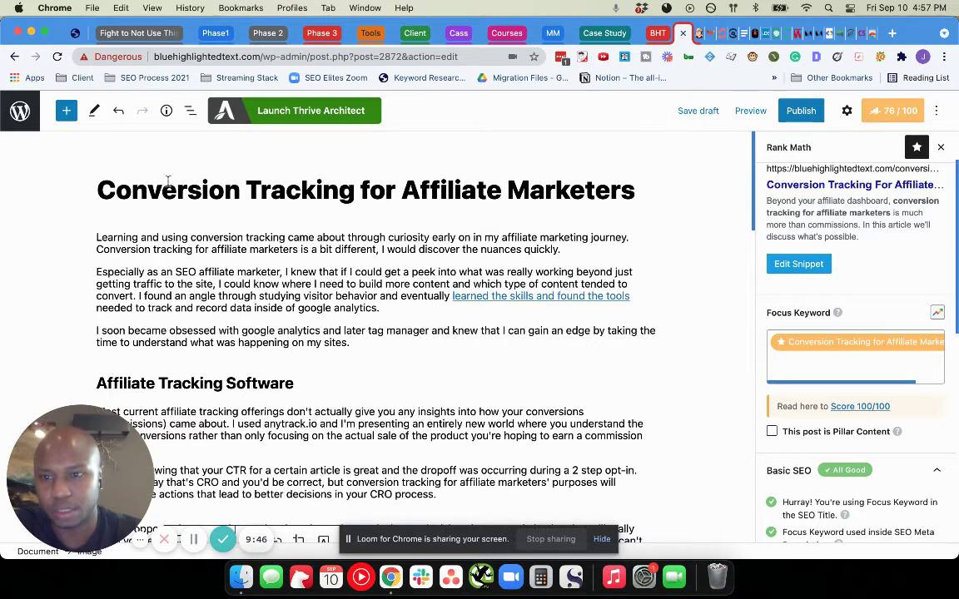
click(481, 301)
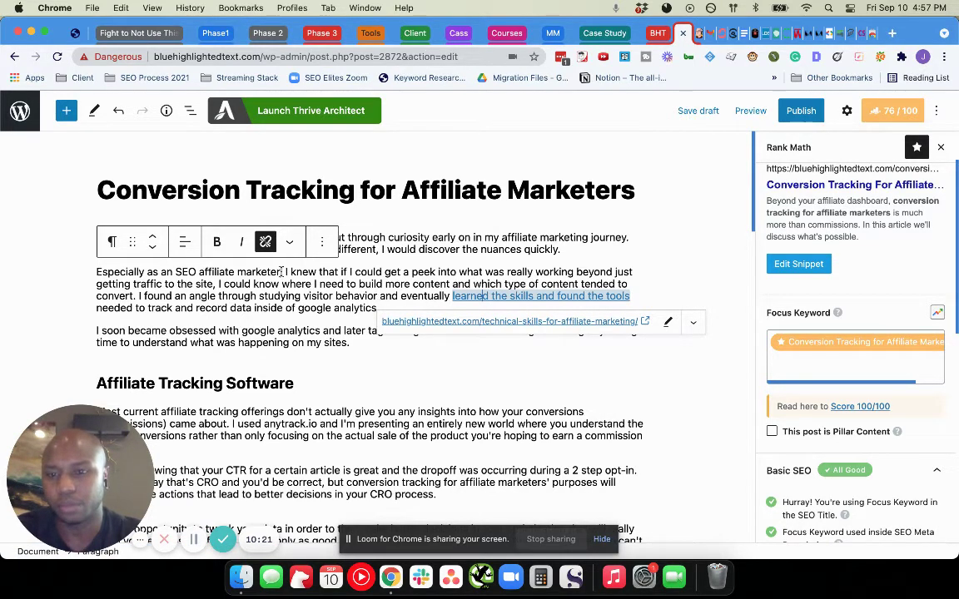
click(385, 308)
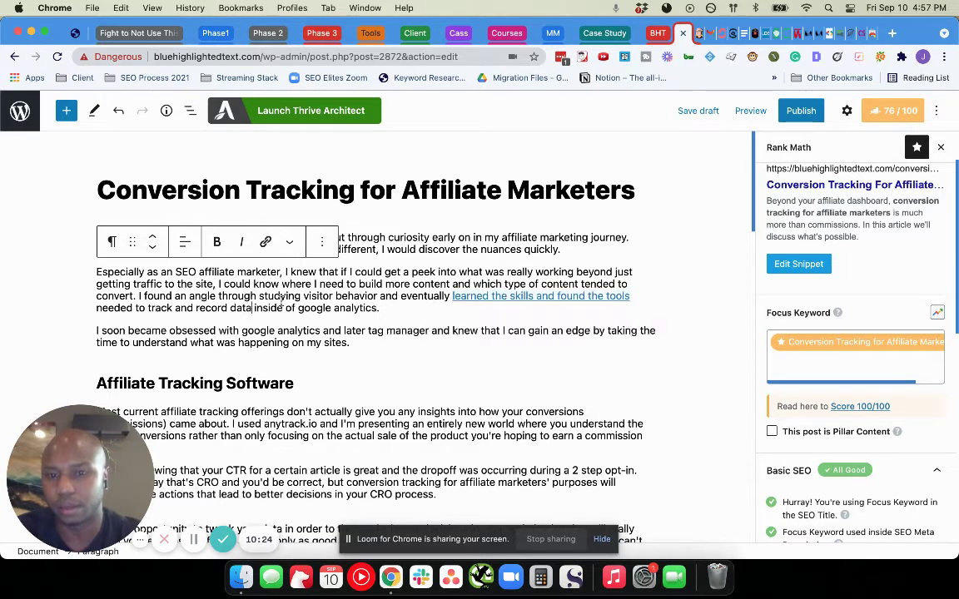
text(.)
click(253, 308)
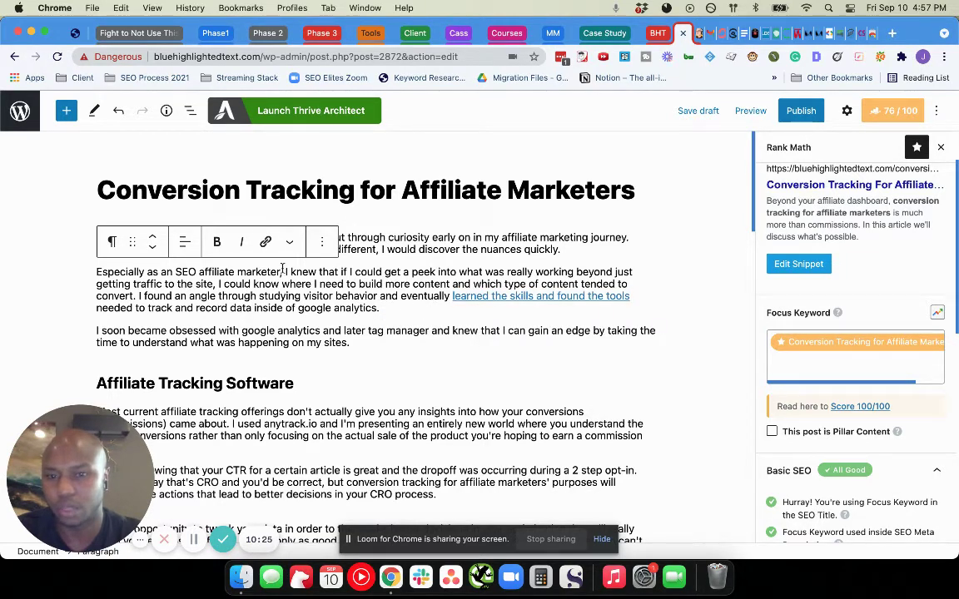
Look over the introduction and the "Affiliate Tracking Software" section, then go back to the post title.
scroll(418, 246, down, 1)
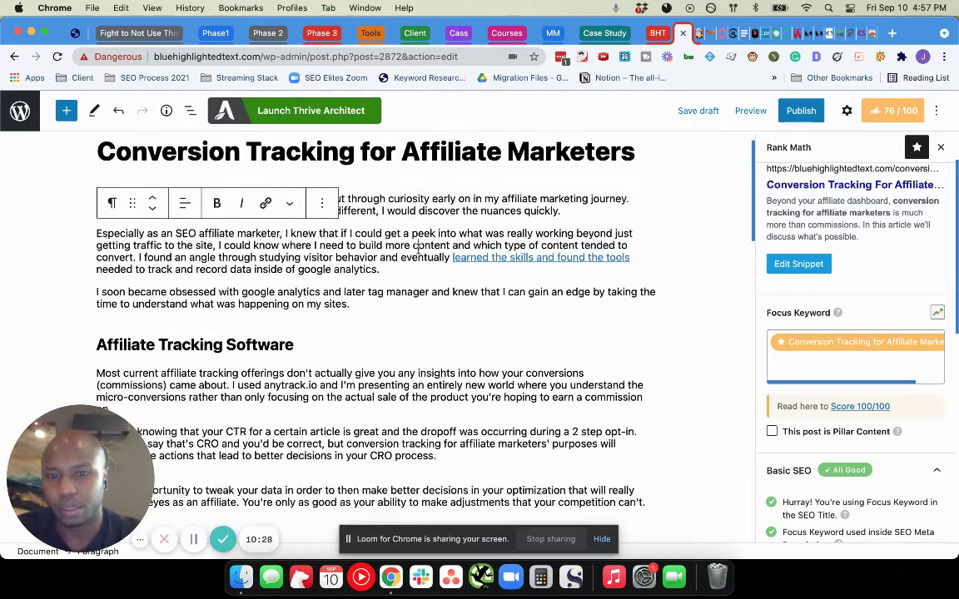
scroll(400, 226, down, 2)
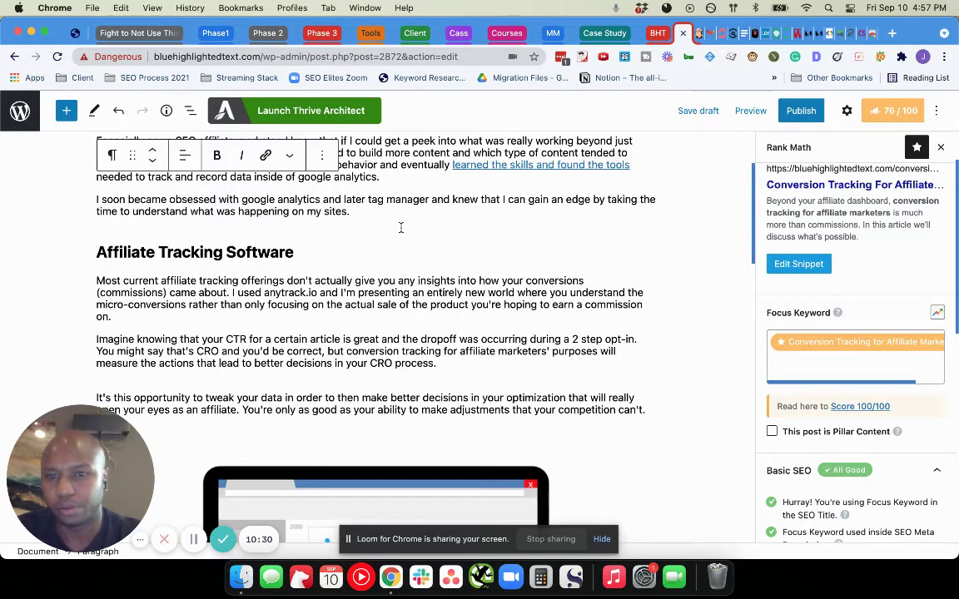
scroll(400, 228, up, 1)
scroll(401, 228, down, 3)
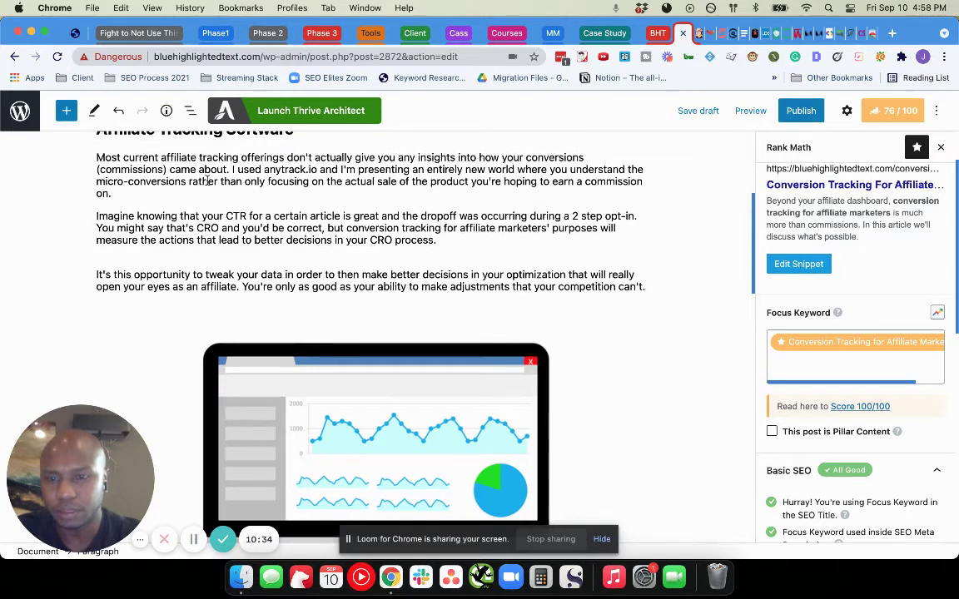
scroll(208, 197, up, 6)
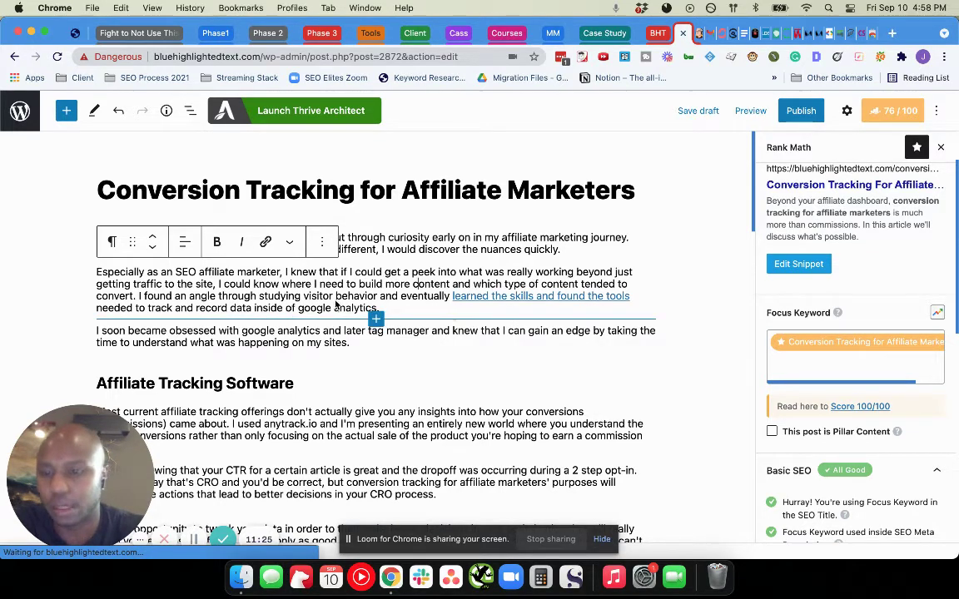
Inspect the links on "Google Ads Remarketing in server-side containers" and "dashboard-based software" further down the post.
scroll(283, 356, down, 2)
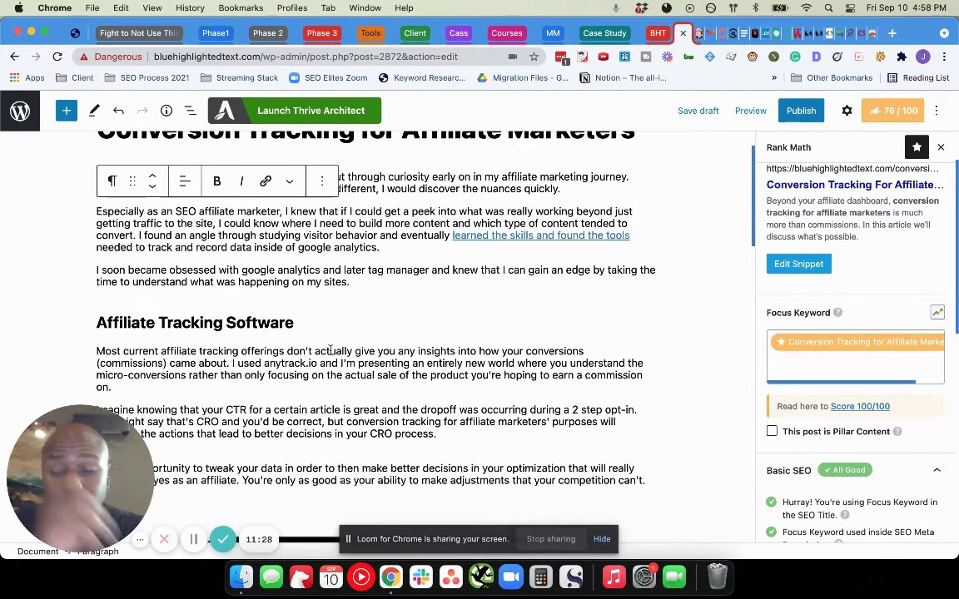
scroll(352, 345, down, 4)
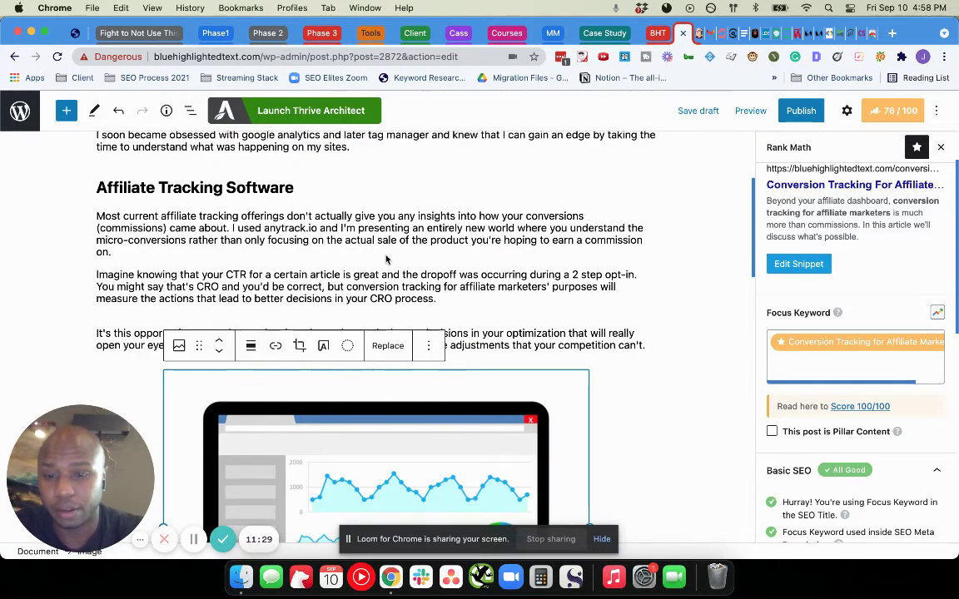
scroll(392, 253, down, 4)
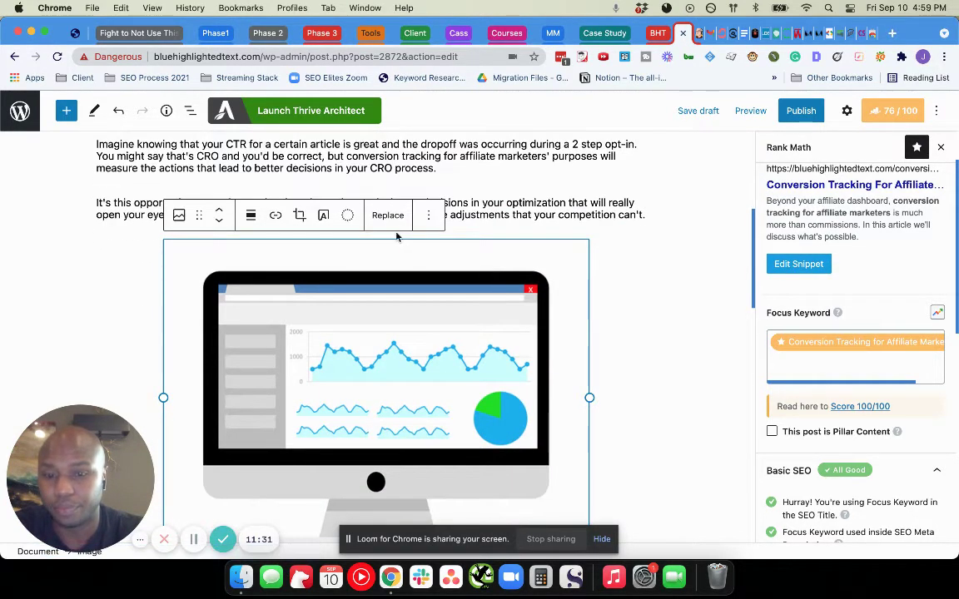
scroll(396, 236, down, 10)
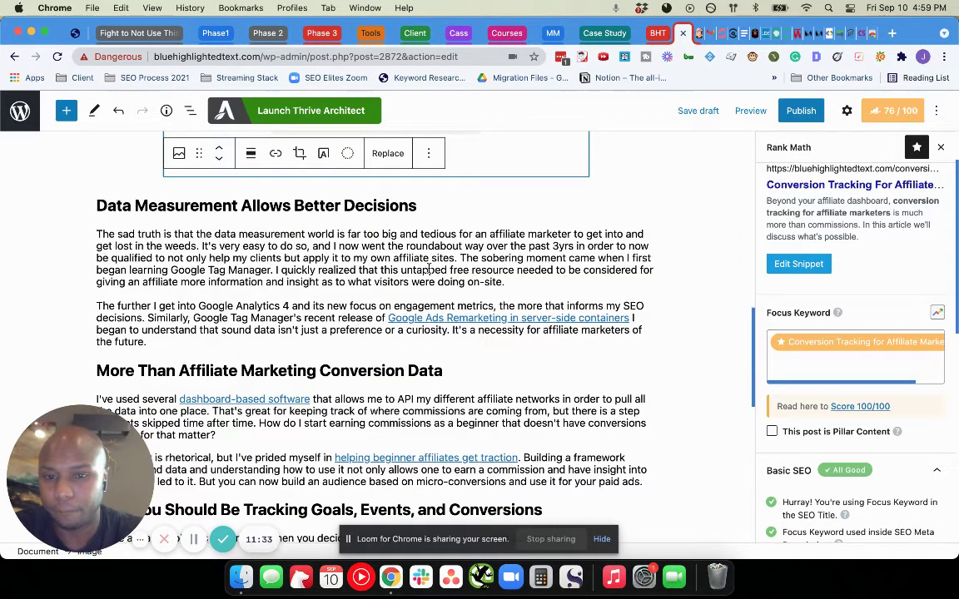
click(430, 269)
scroll(421, 275, down, 2)
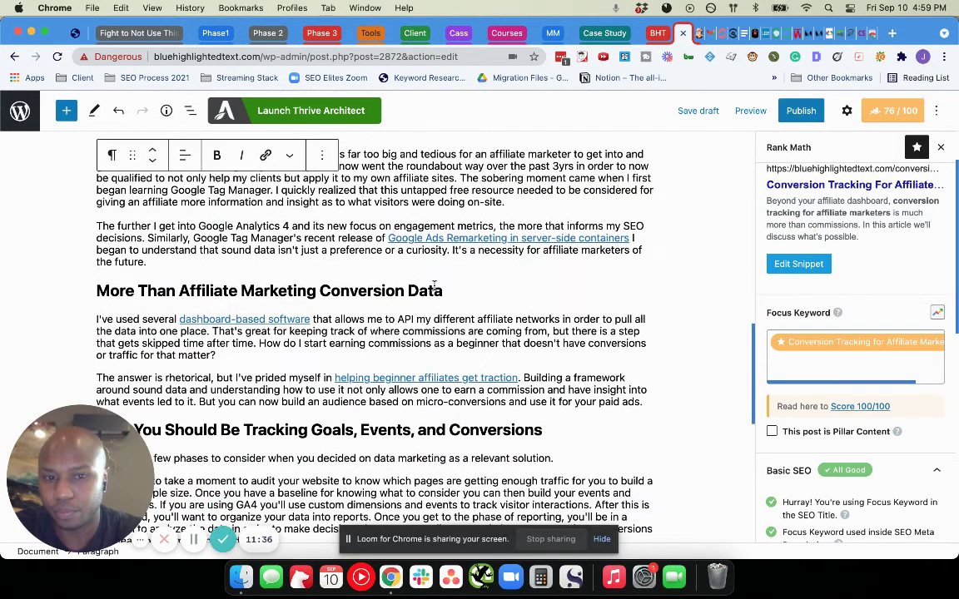
click(446, 240)
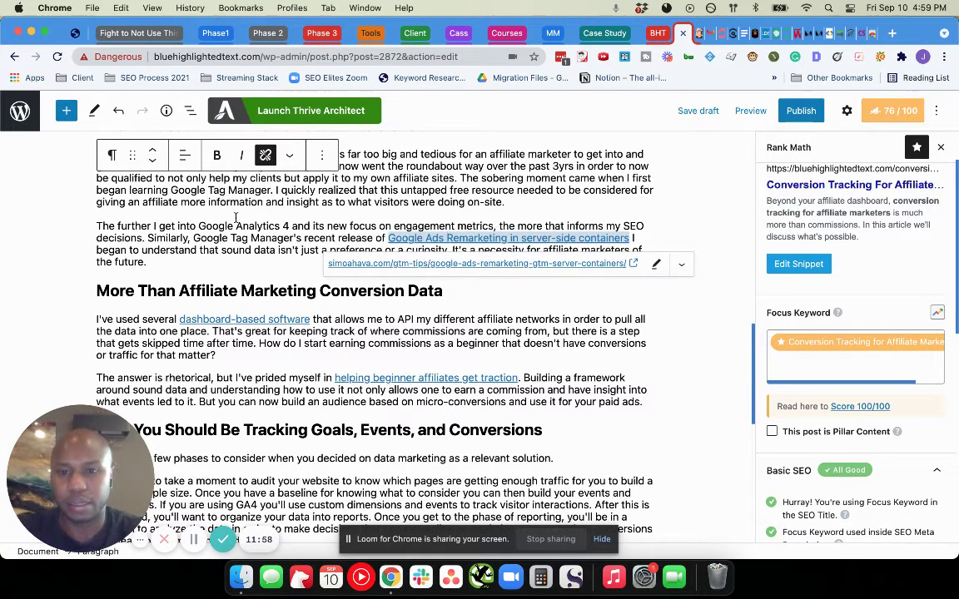
click(236, 236)
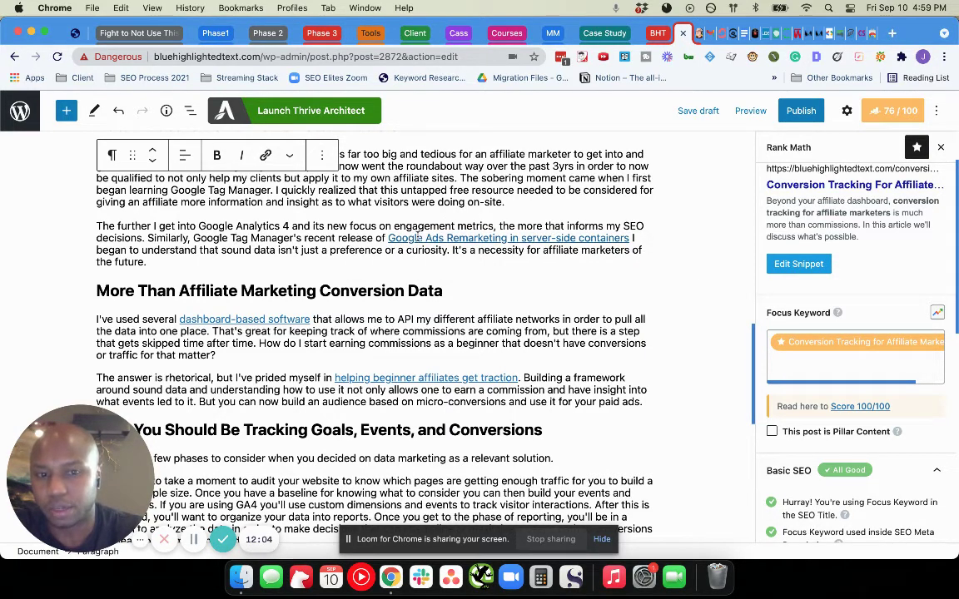
scroll(418, 235, down, 1)
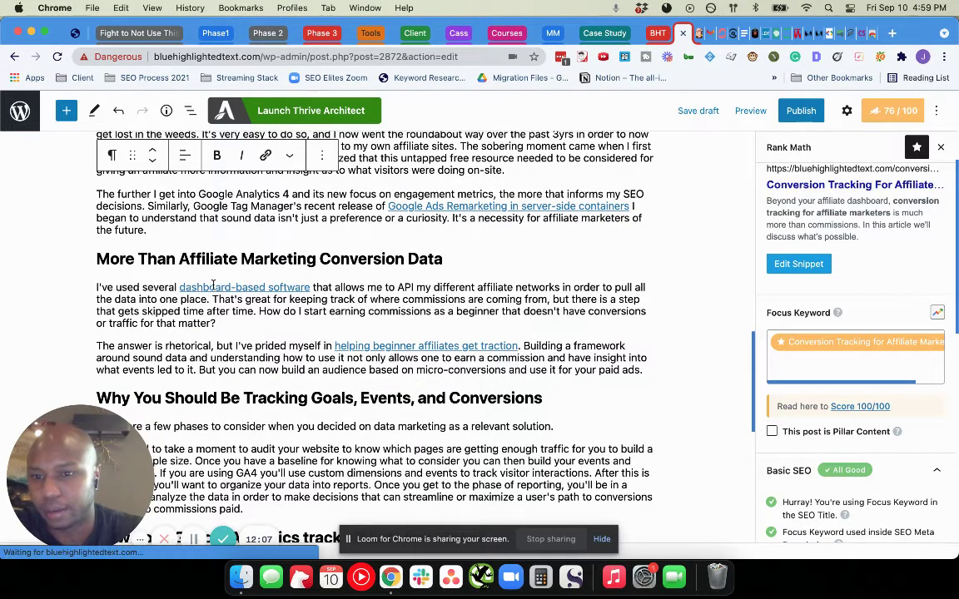
click(213, 285)
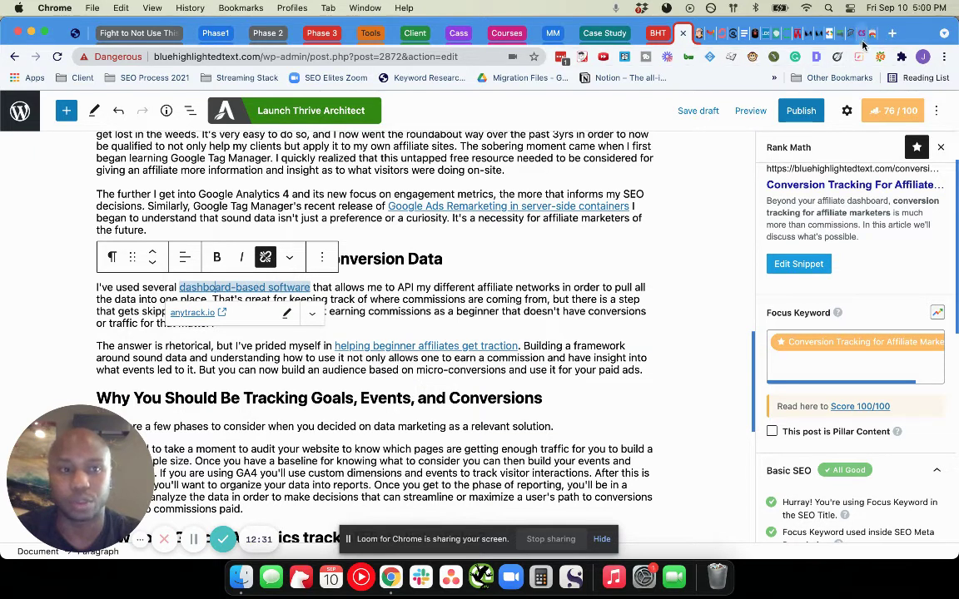
Open the AnyTrack website in a new browser tab by searching for its domain.
click(893, 34)
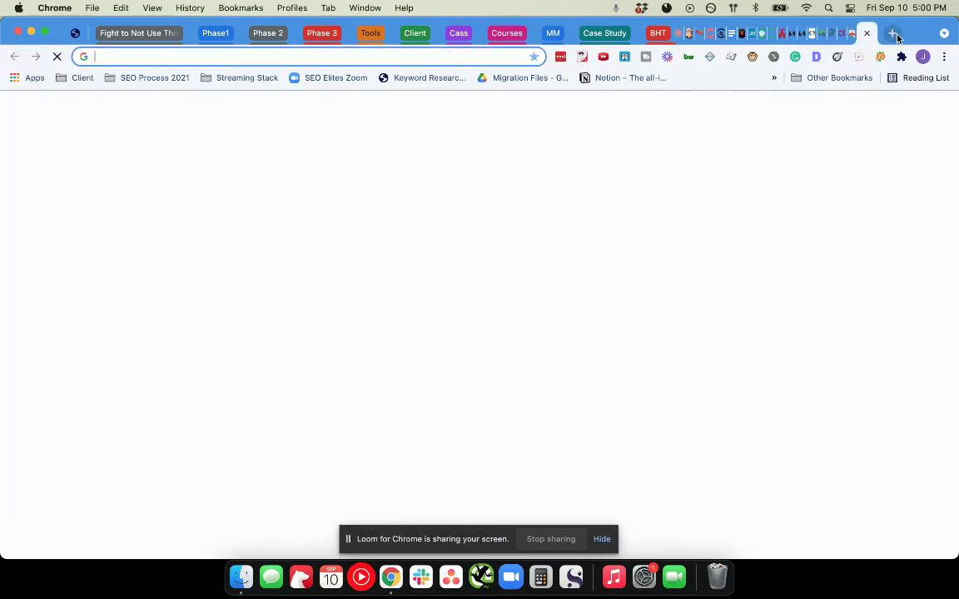
text(anyt)
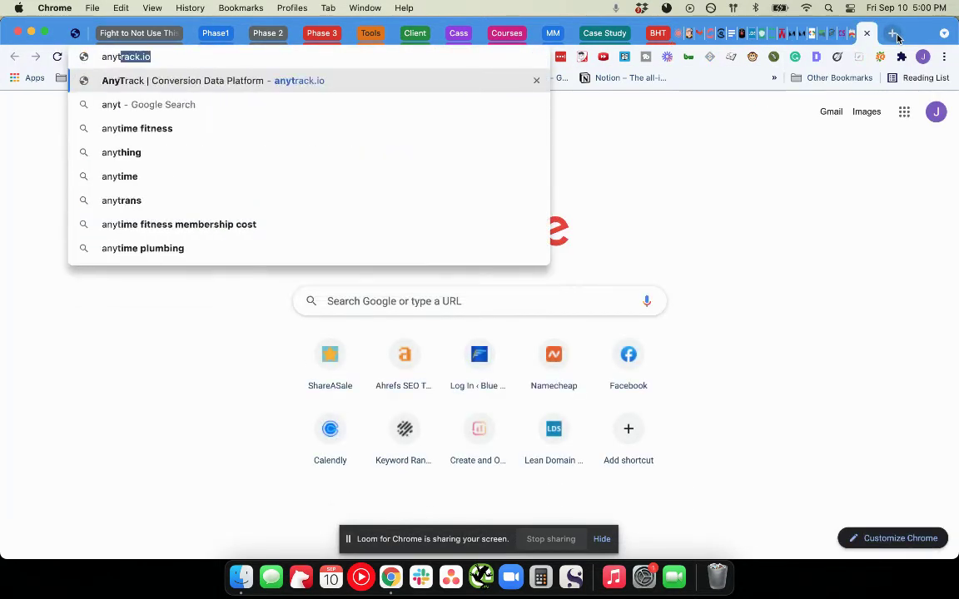
text(rack)
key(BackSpace)
text(ck.iio)
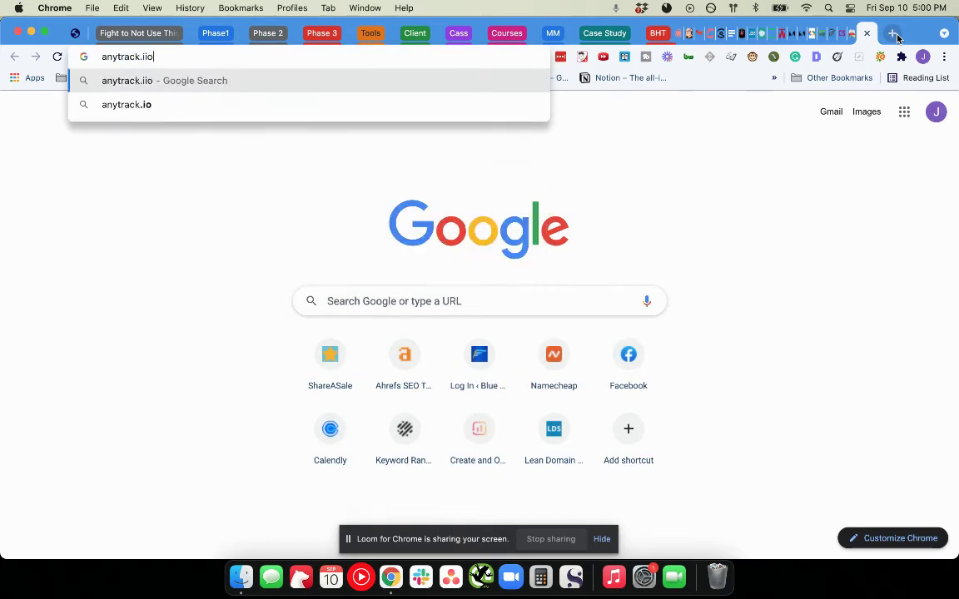
key(Return)
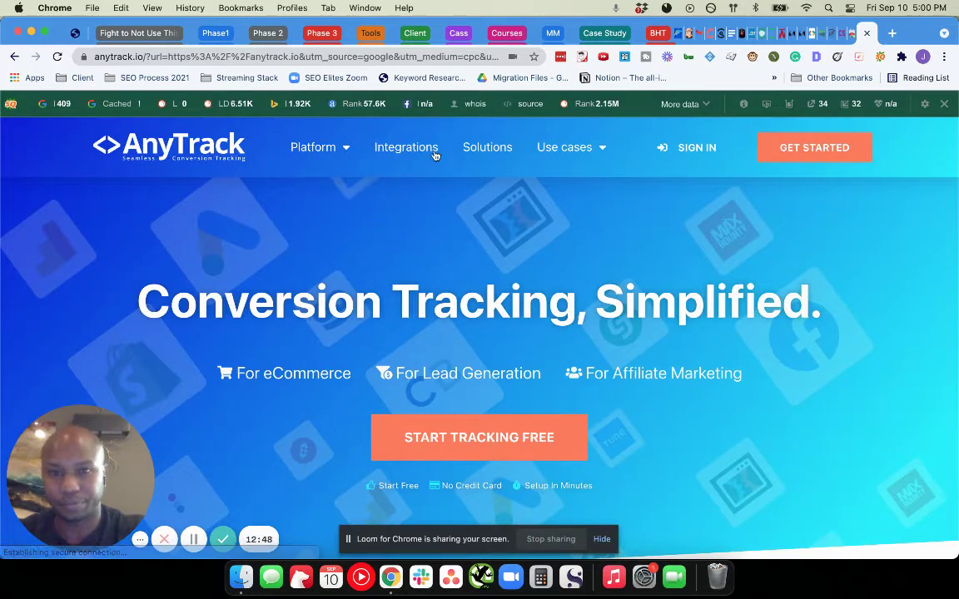
Check the AnyTrack page's additional SEOquake data, then review its keyword density, internal links and external links reports.
click(693, 104)
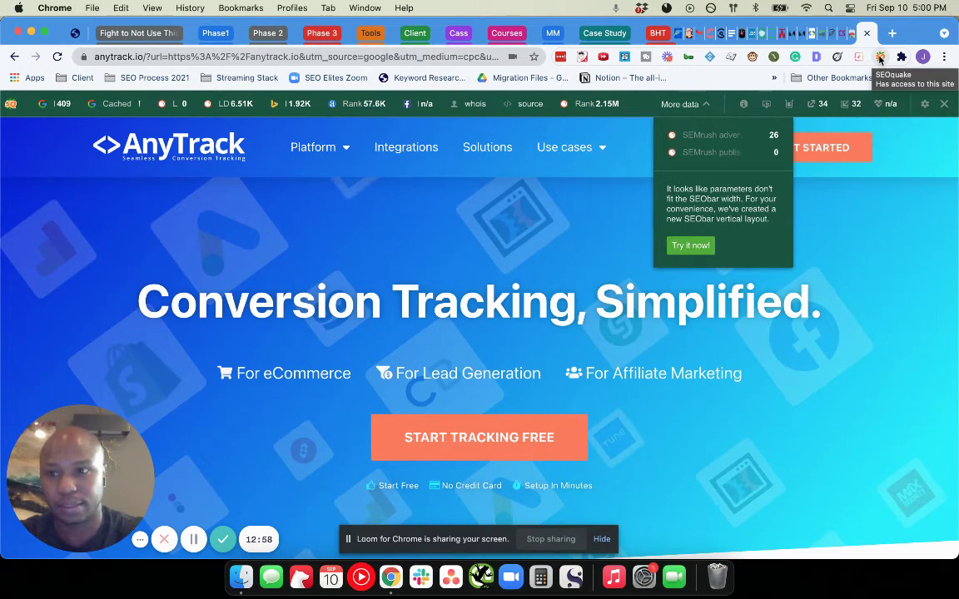
click(685, 106)
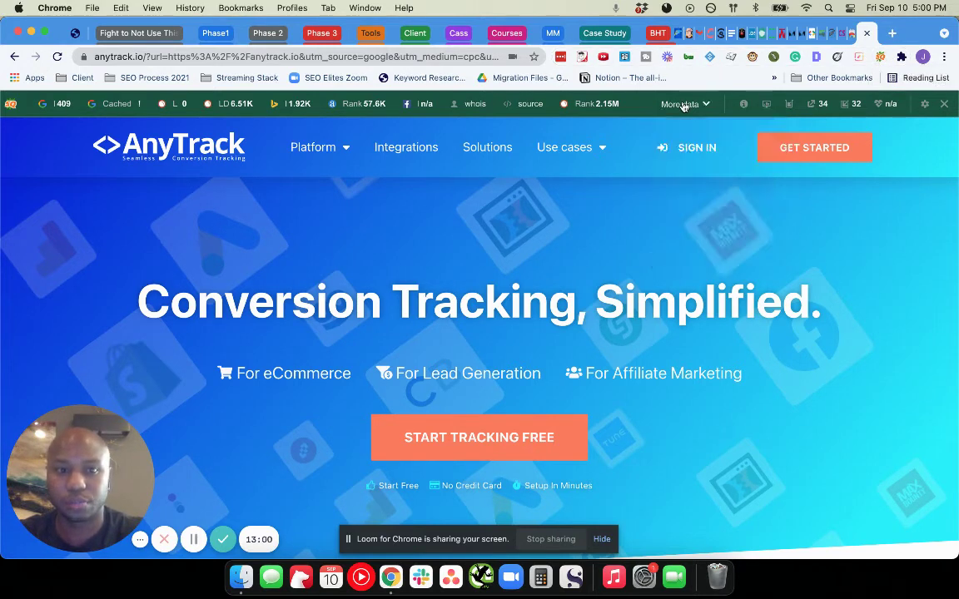
click(685, 107)
click(683, 105)
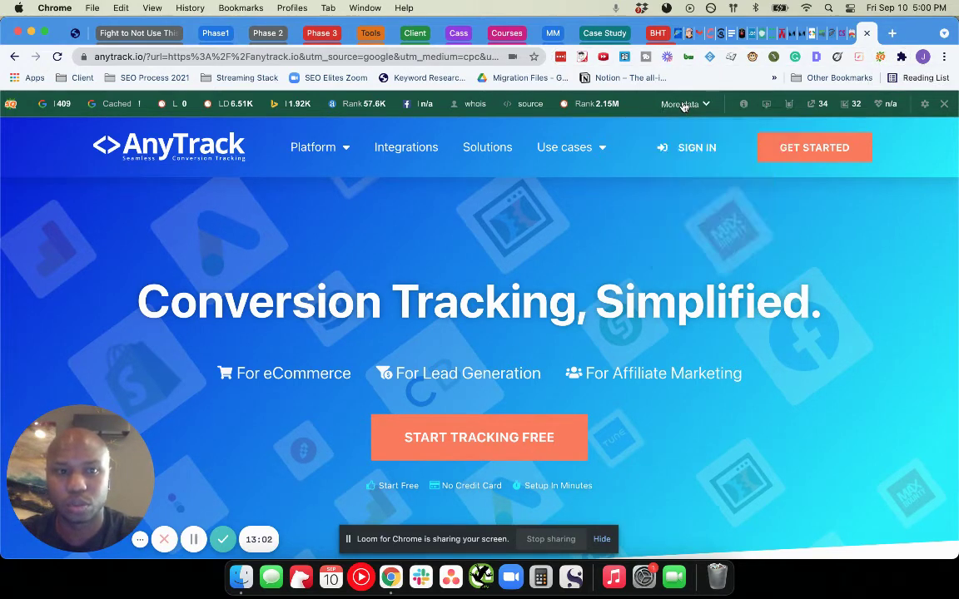
click(788, 104)
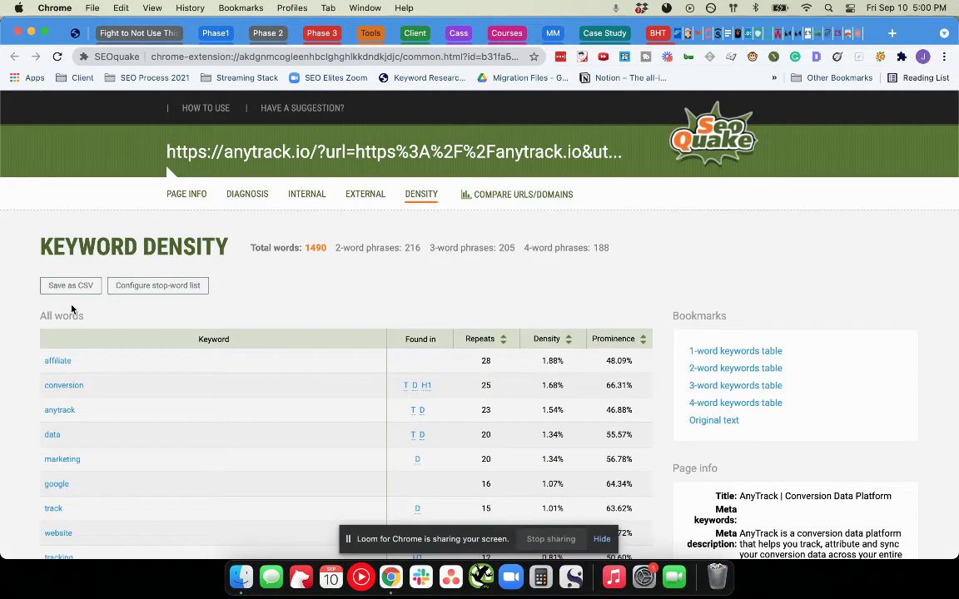
scroll(82, 313, down, 2)
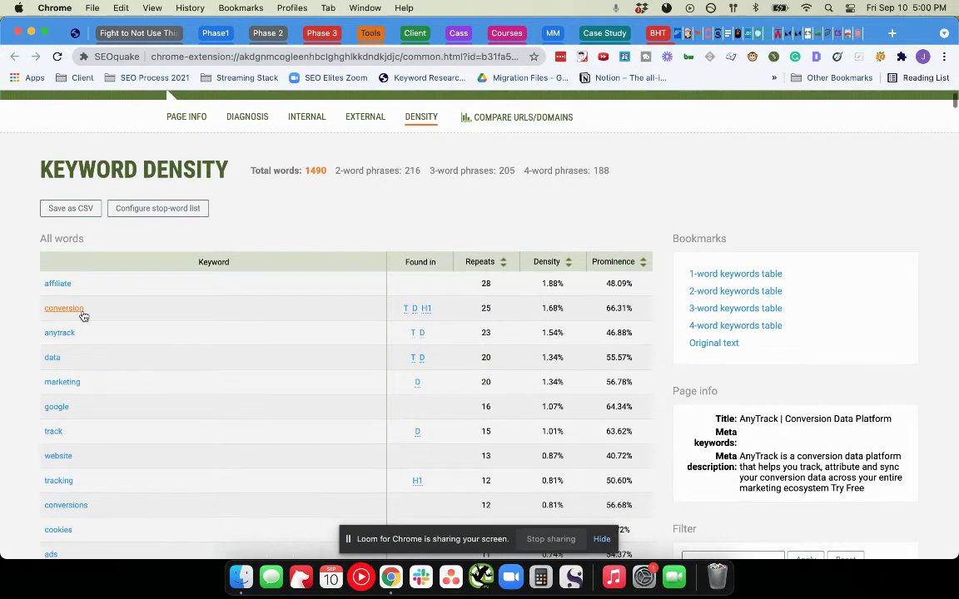
click(293, 116)
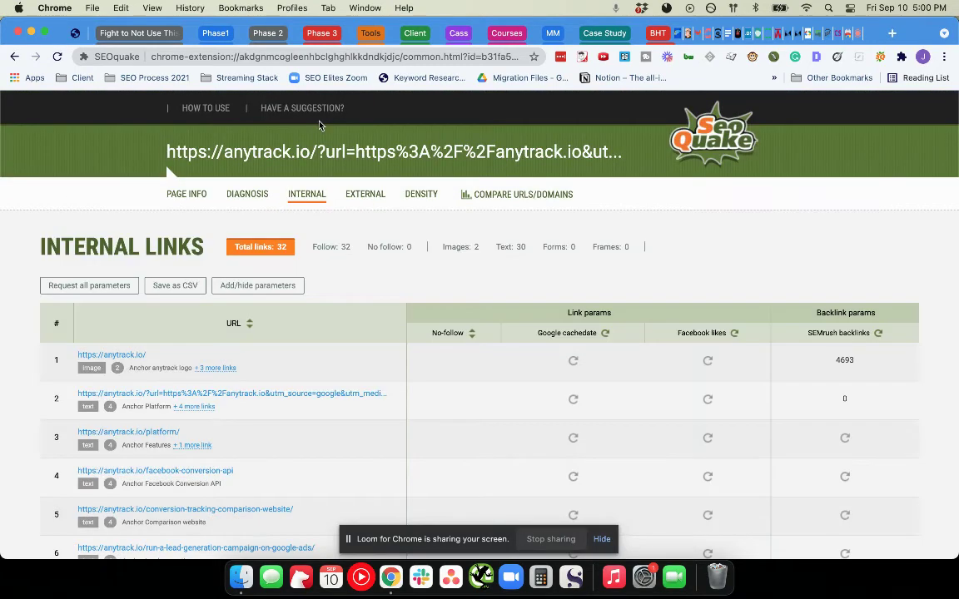
click(362, 194)
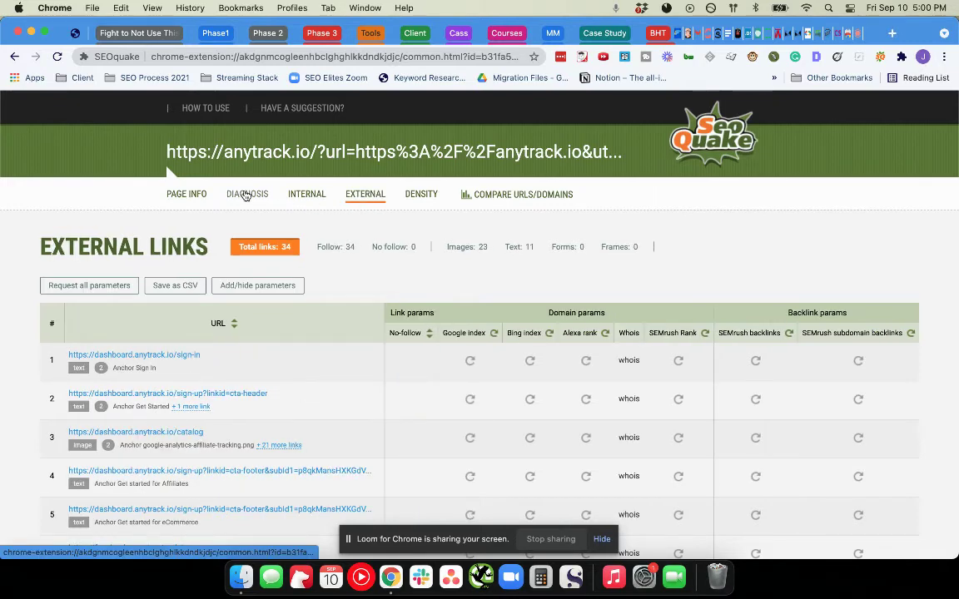
Review SEOquake's diagnosis of the AnyTrack page and highlight its meta description text.
click(245, 195)
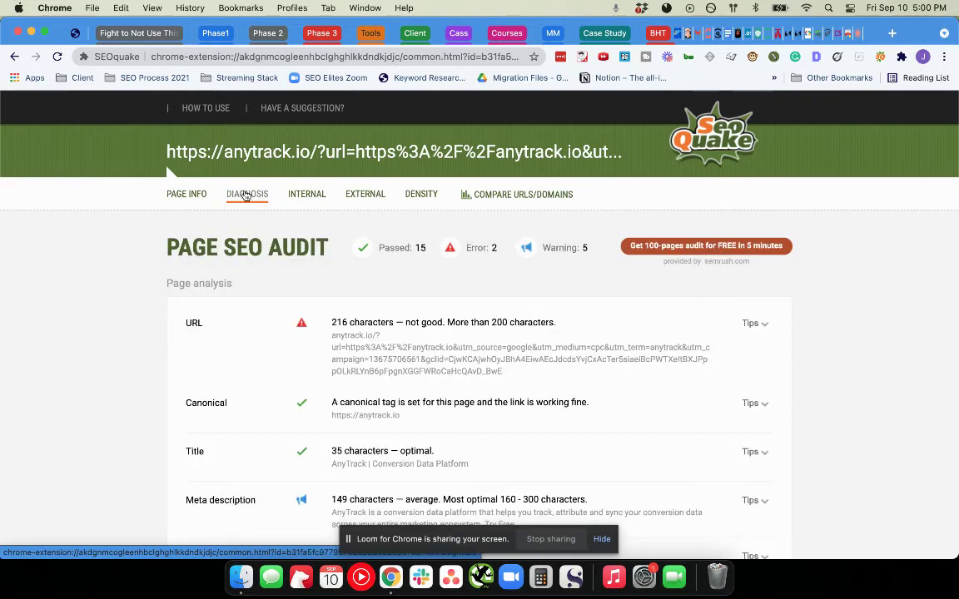
scroll(230, 249, down, 3)
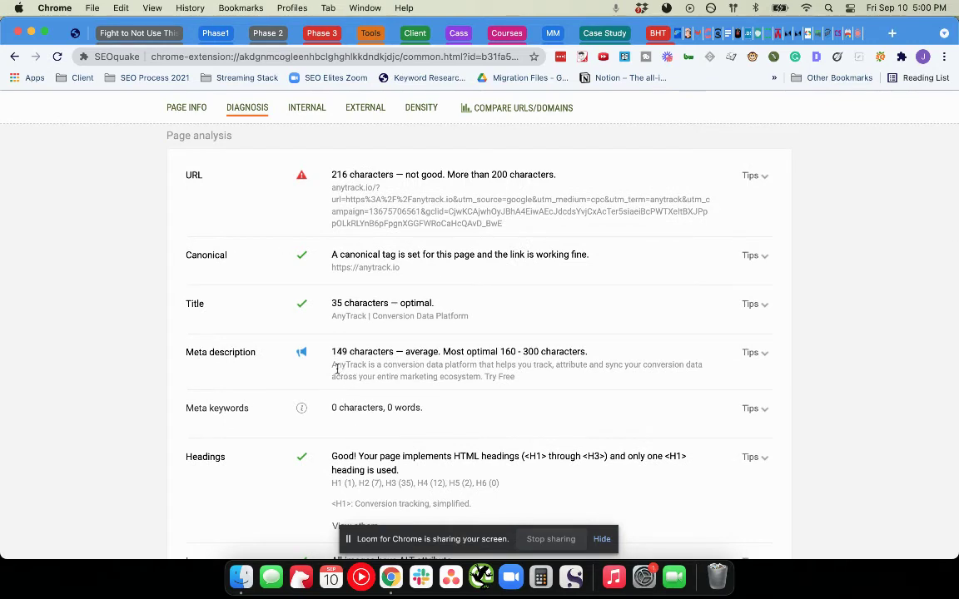
drag(331, 351, 324, 373)
click(548, 382)
drag(340, 364, 301, 327)
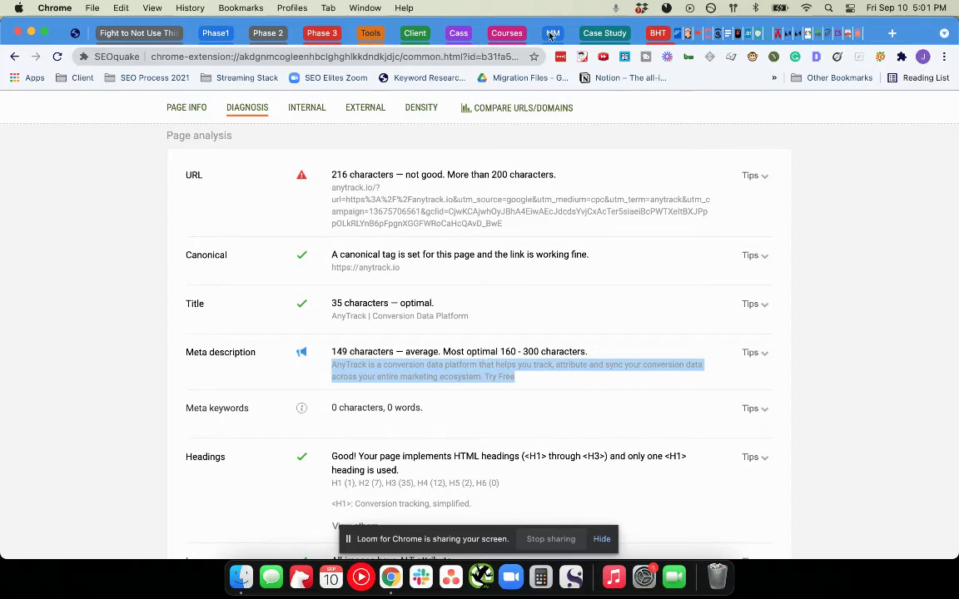
Return to the WordPress post and recheck the "dashboard-based software" link, leaving the cursor just after it.
click(681, 33)
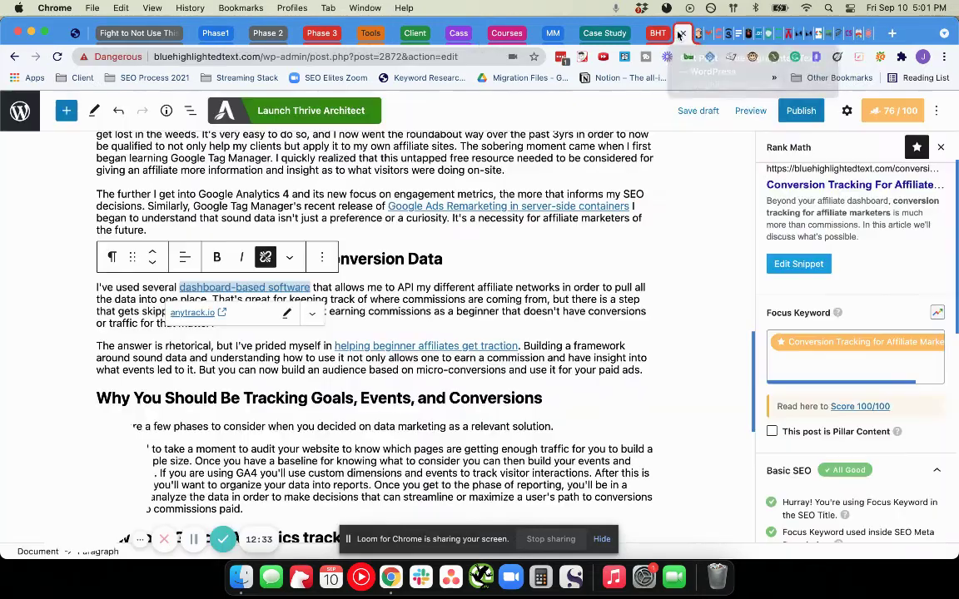
click(310, 287)
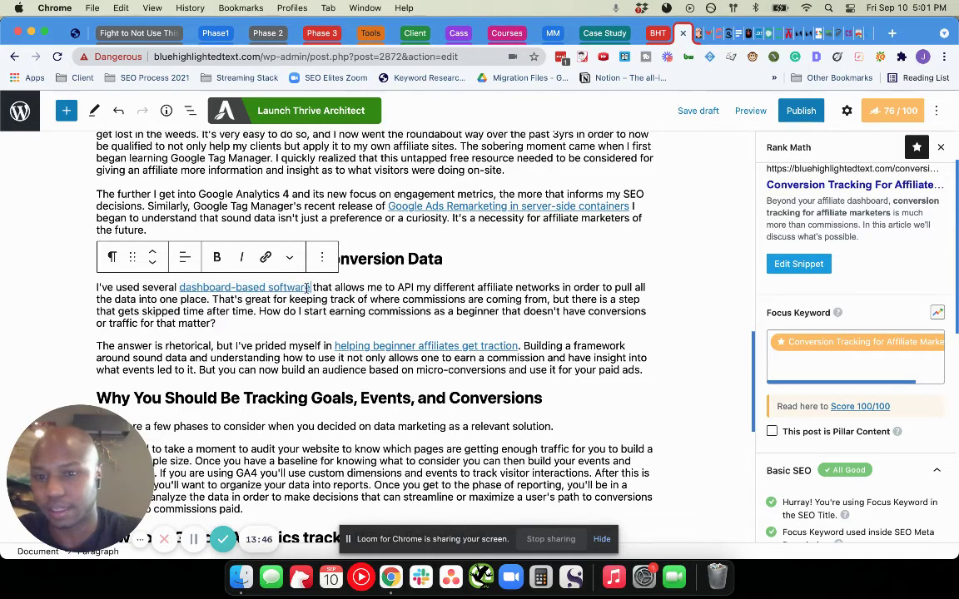
key(Left)
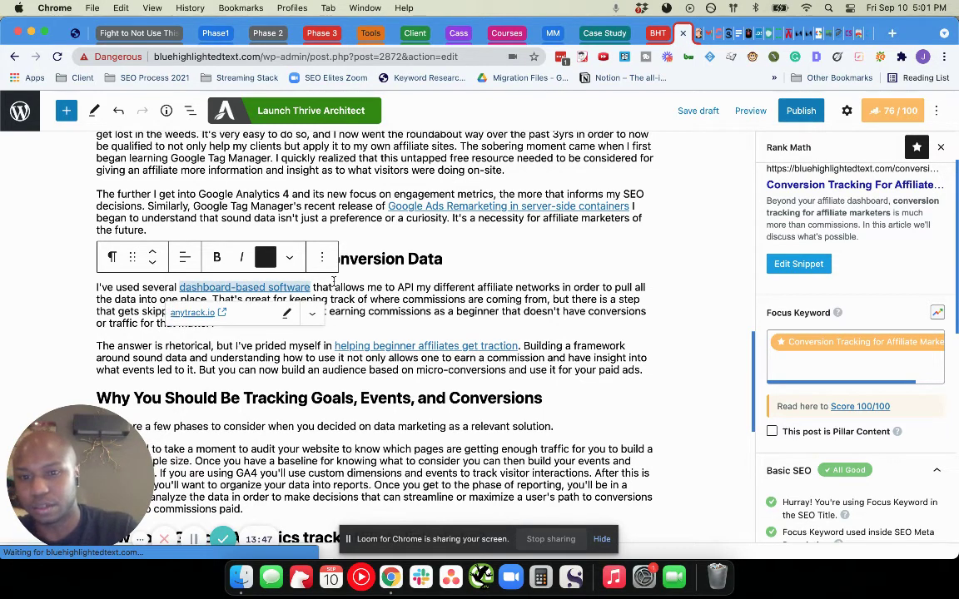
key(Right)
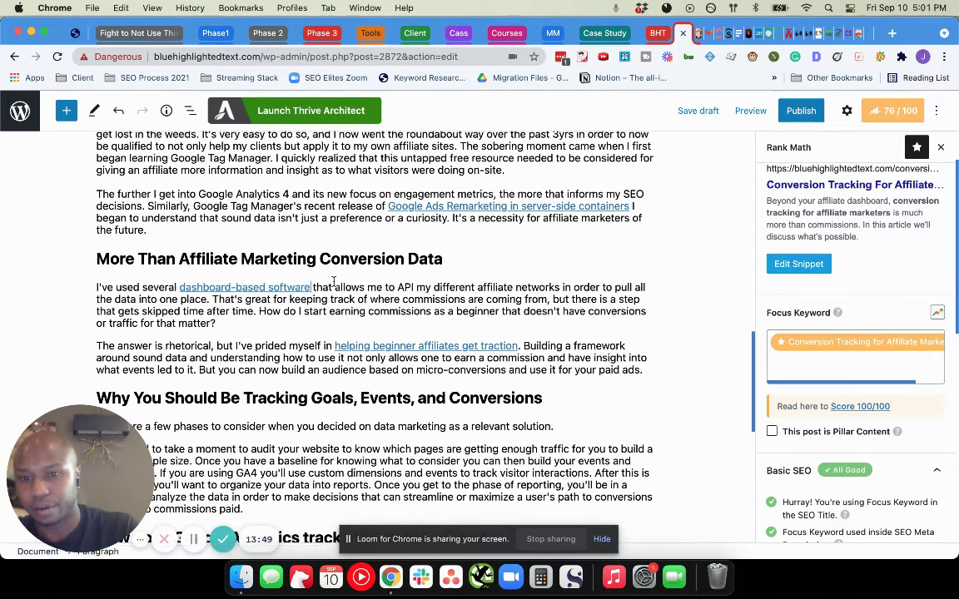
key(Left)
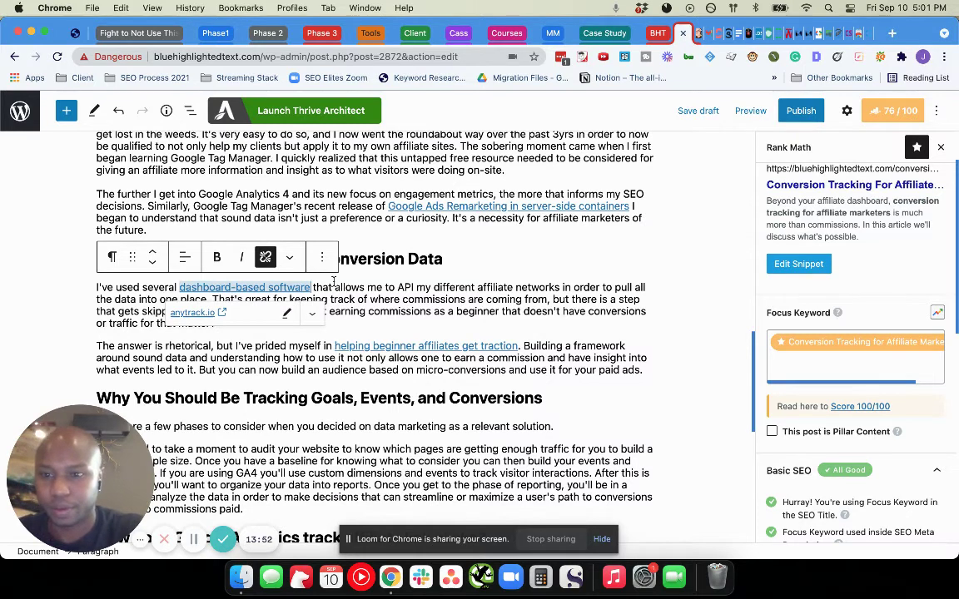
text(da)
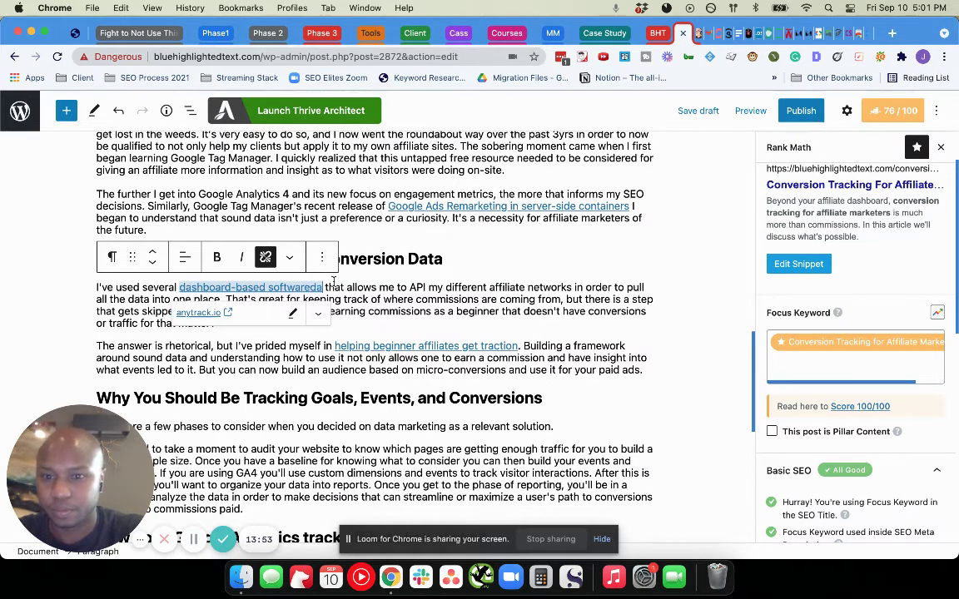
key(BackSpace)
key(BackSpace)
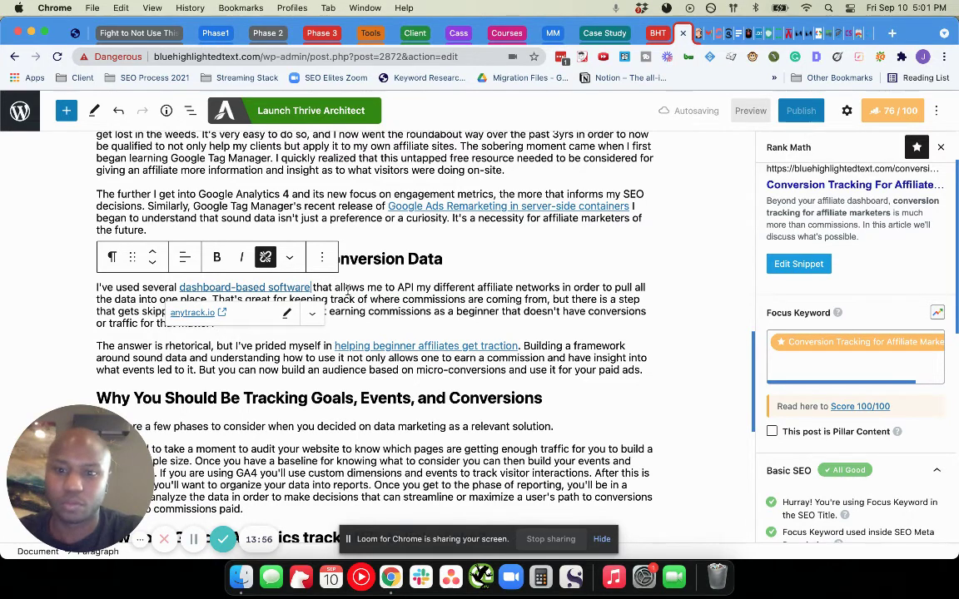
Extend the anchor text of the AnyTrack link so it reads "dashboard-based software for affiliates".
key(alt+shift+Left)
key(alt+shift+Left)
key(alt+shift+Left)
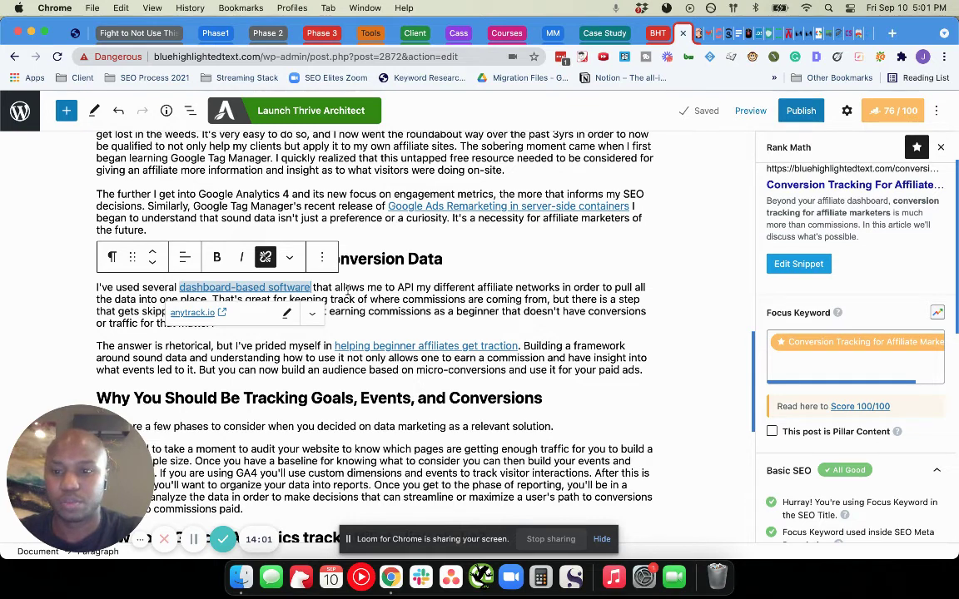
text(for a)
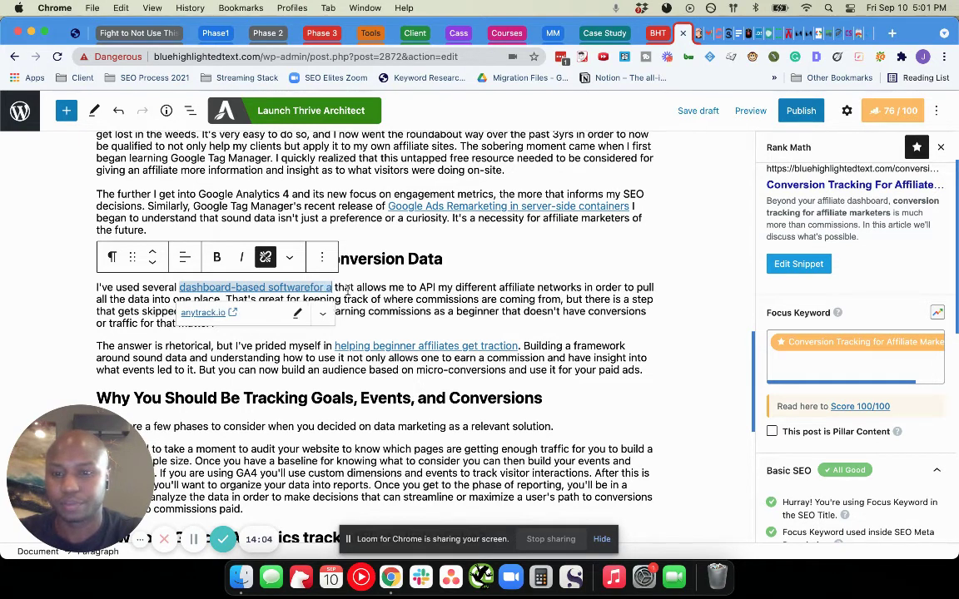
text(ffiliate)
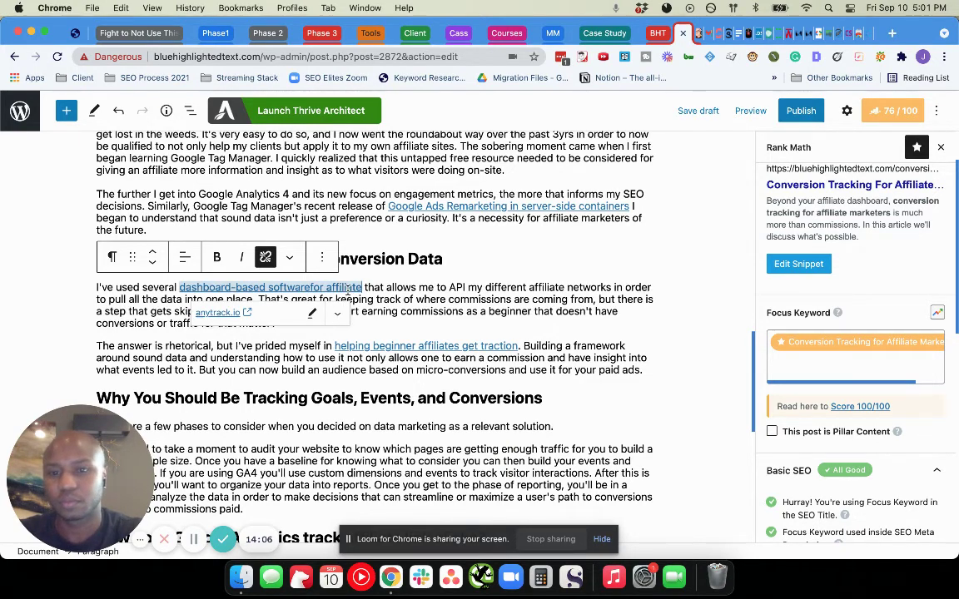
text(s)
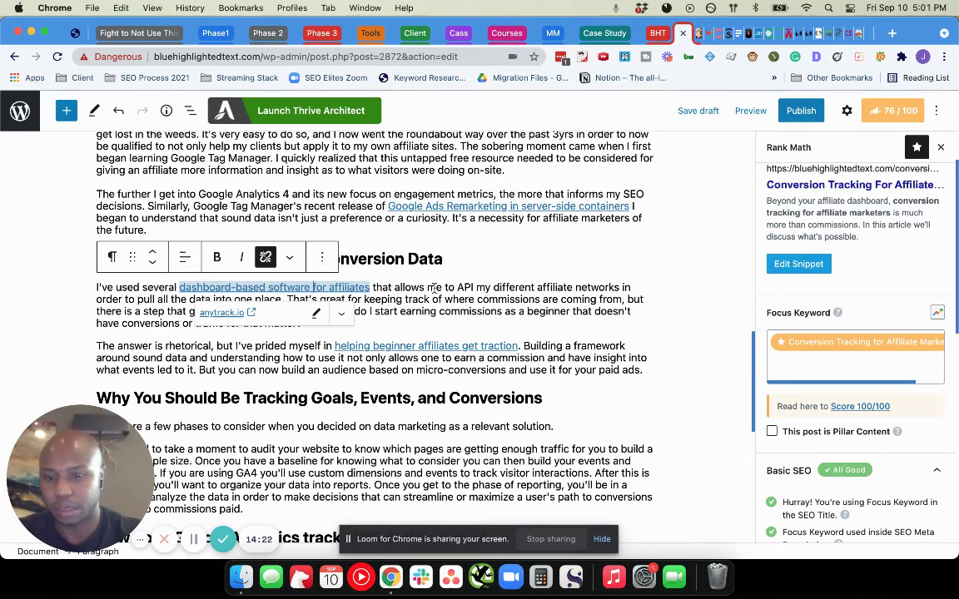
click(439, 287)
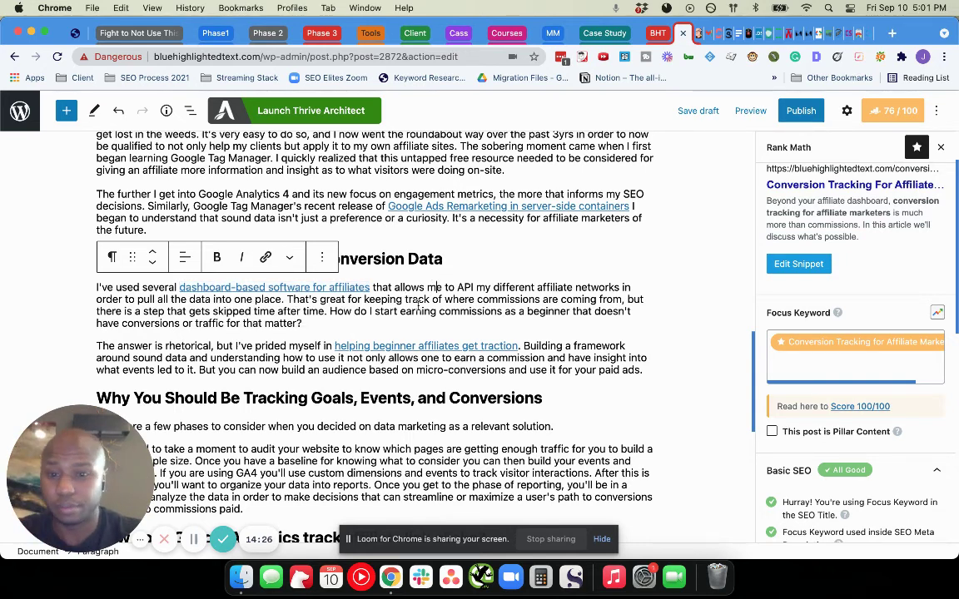
Place the cursor after the heading on how Google Analytics tracks affiliate link clicks and look over the closing question headings.
scroll(419, 310, down, 3)
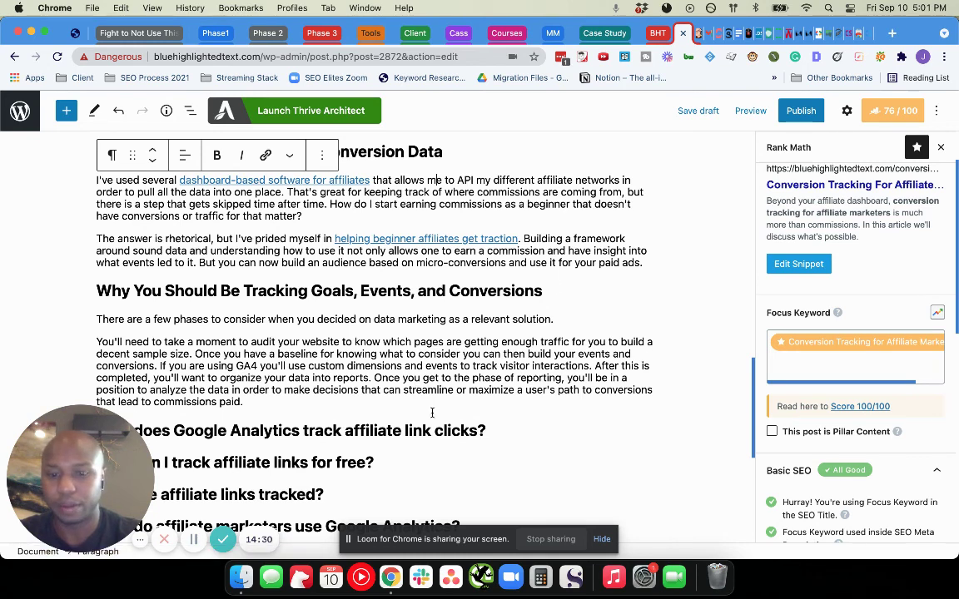
click(489, 427)
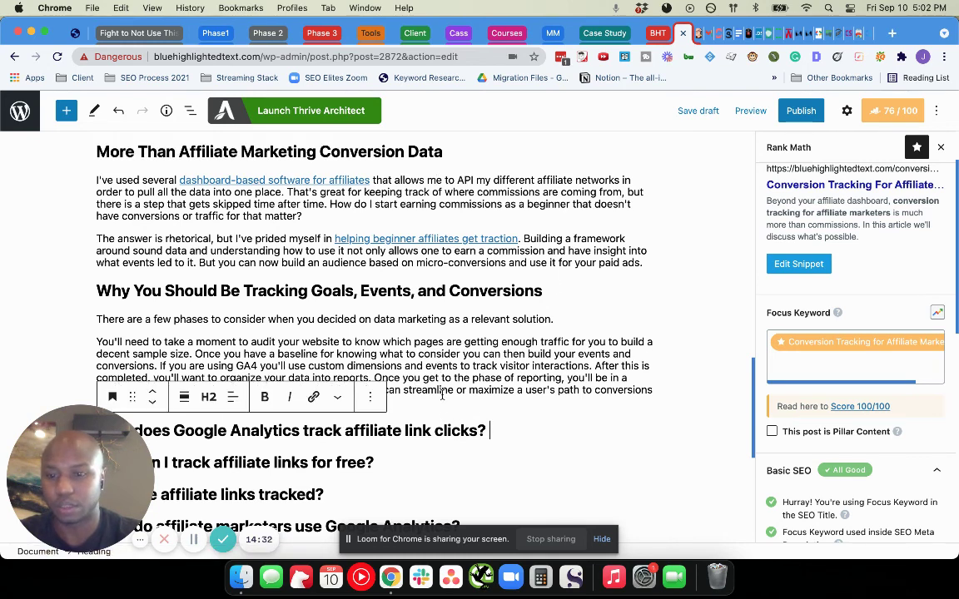
scroll(442, 396, down, 4)
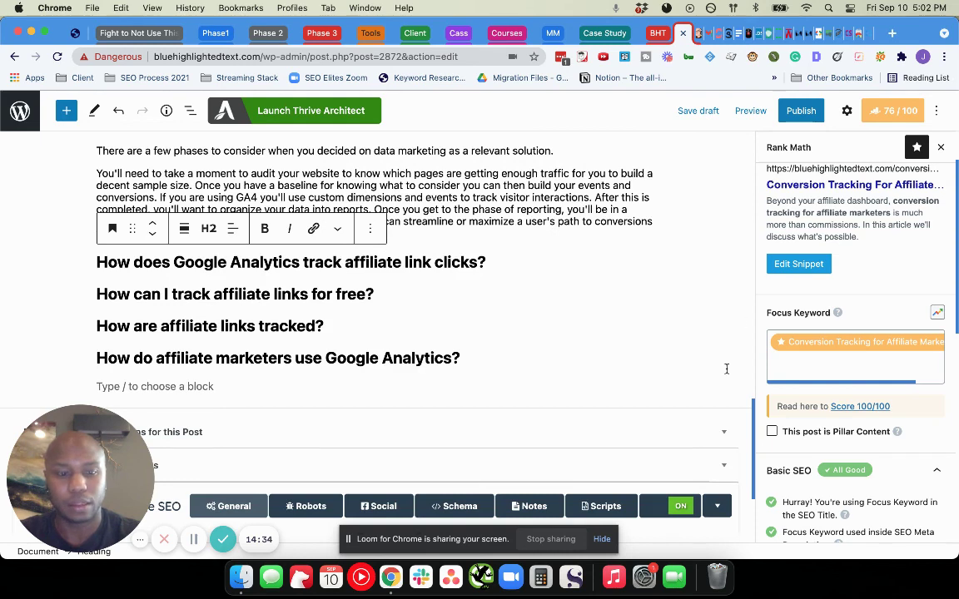